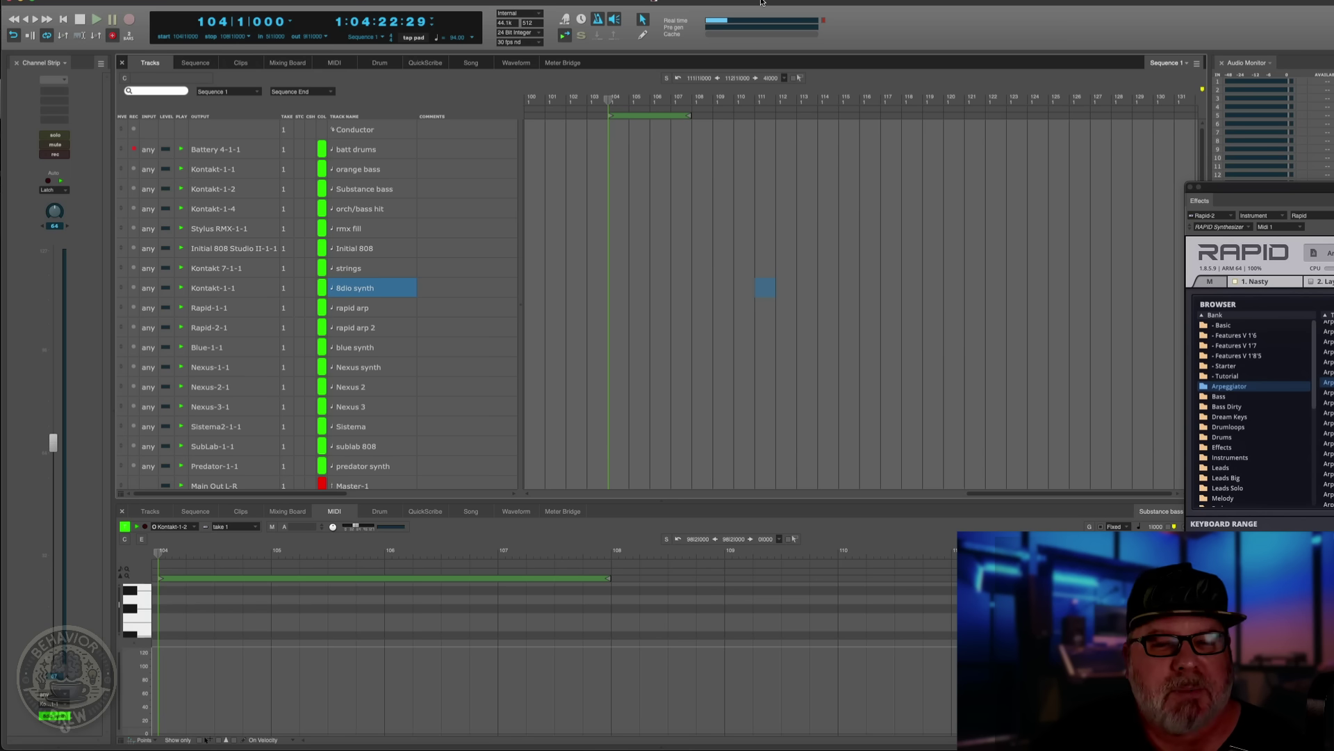
Move the playback position to measure 103 and record a drum pattern on the batt drums track from measure 104.
key("KP_Equal")
type("103")
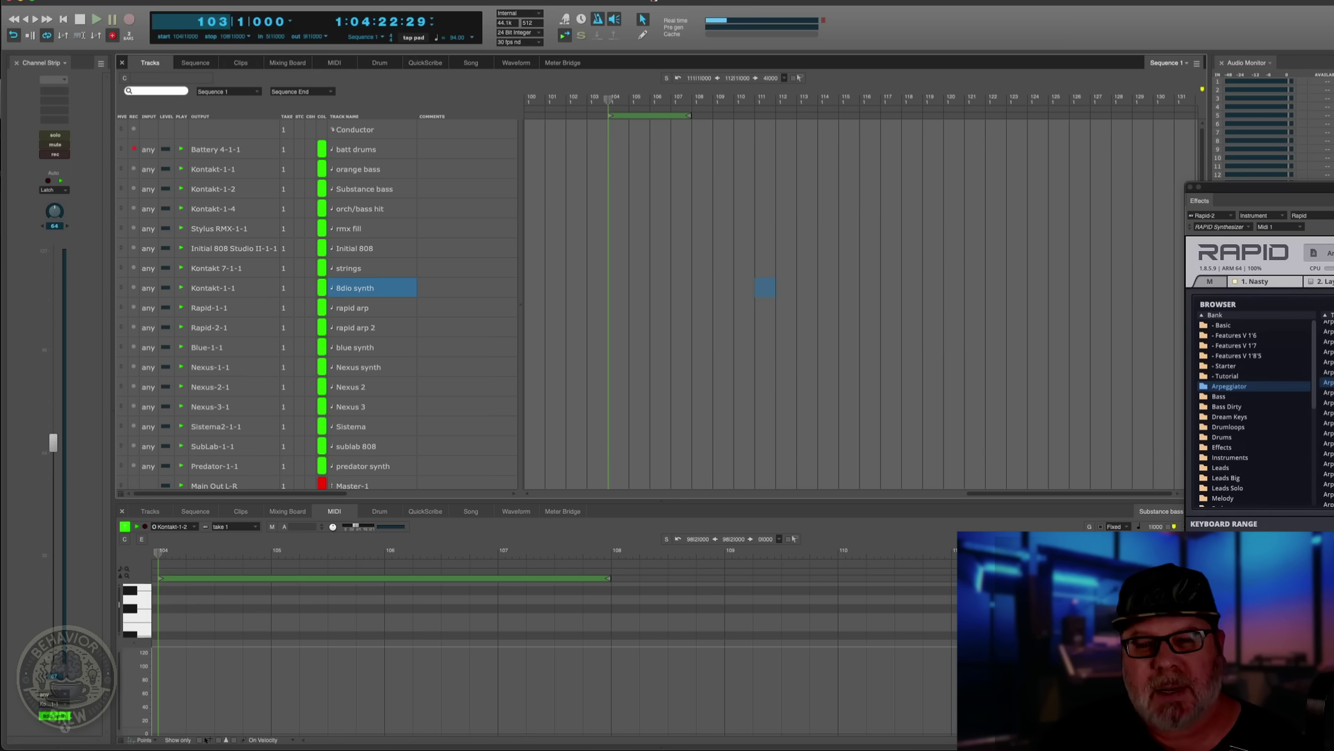
key("Return")
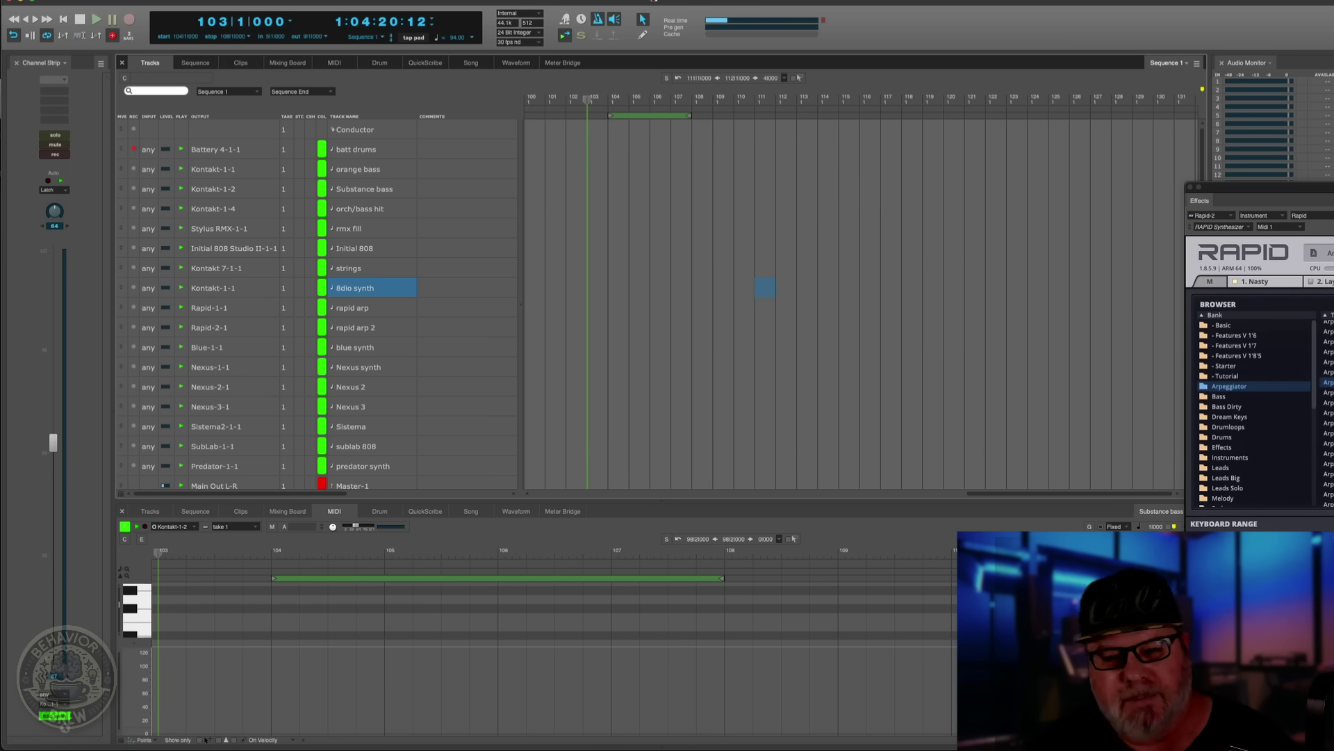
key("shift+space")
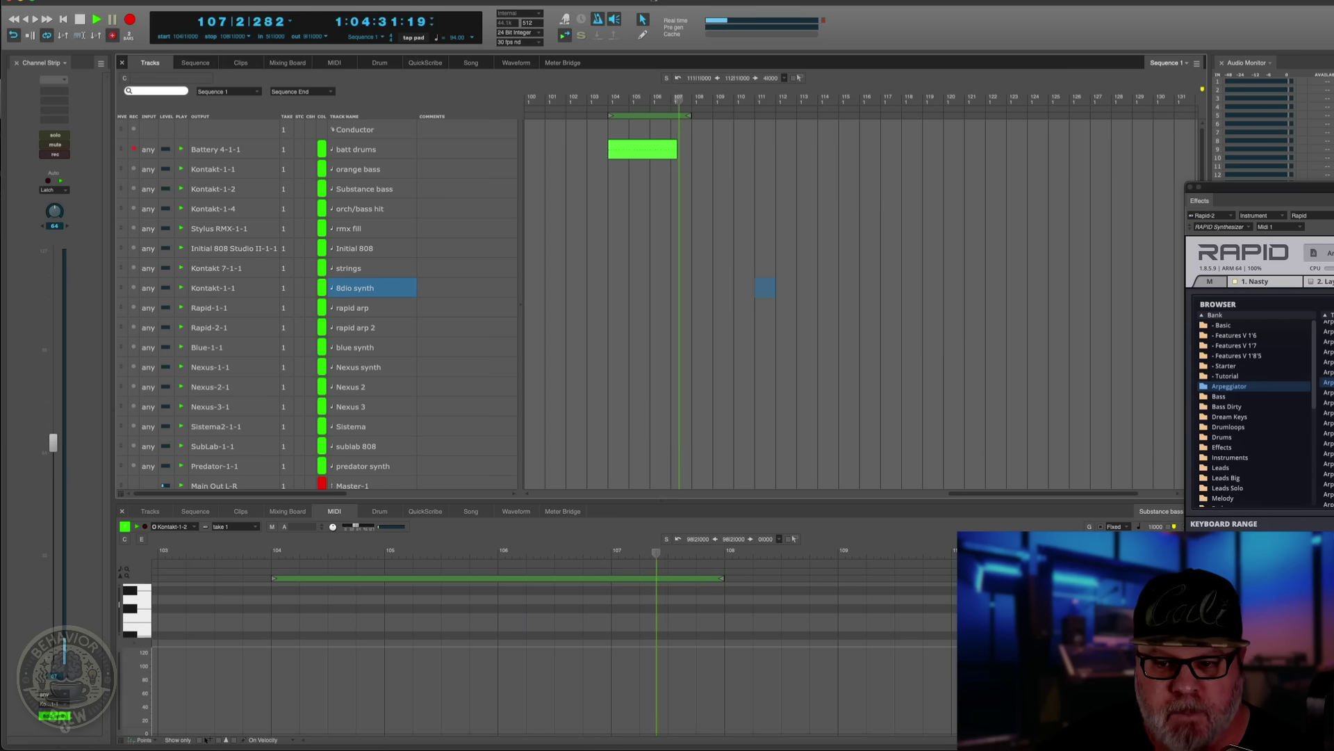
key("space")
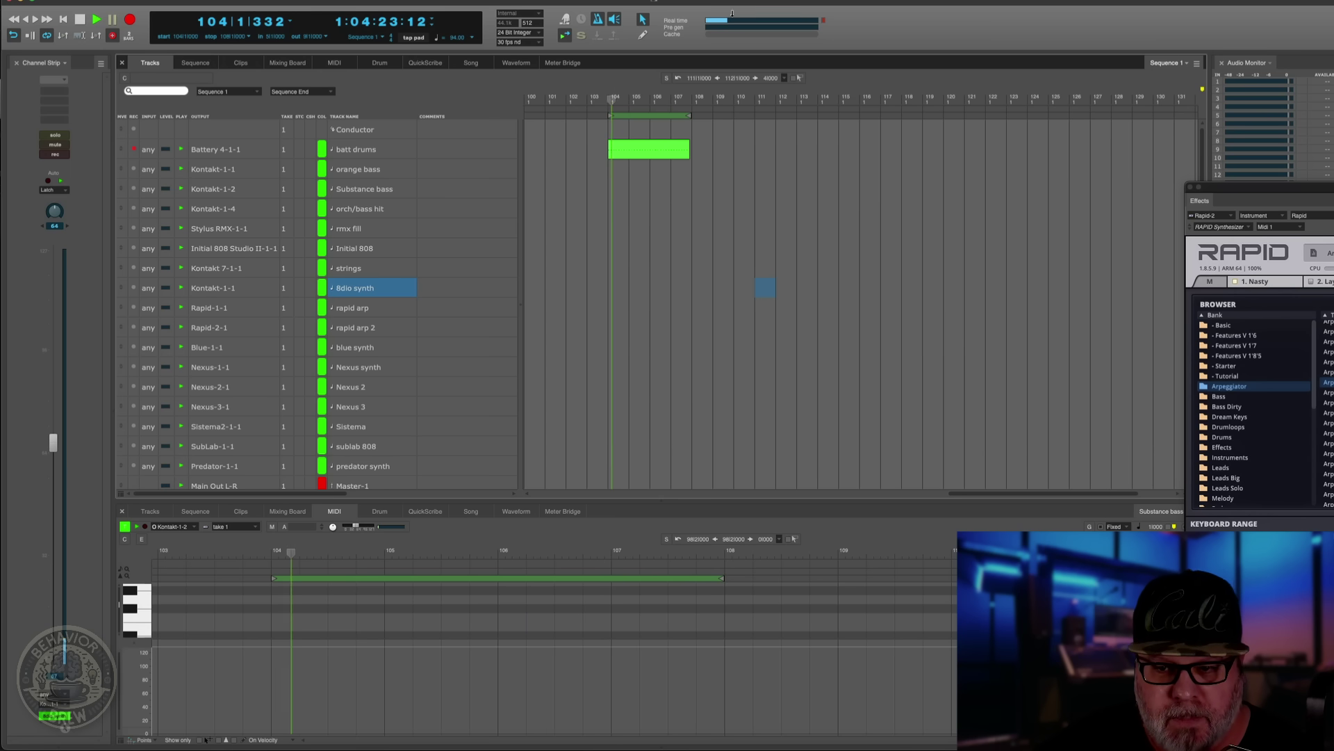
Quantize the recorded batt drums notes to an eighth-note grid with Releases turned off.
left_click(612, 153)
key("alt+0")
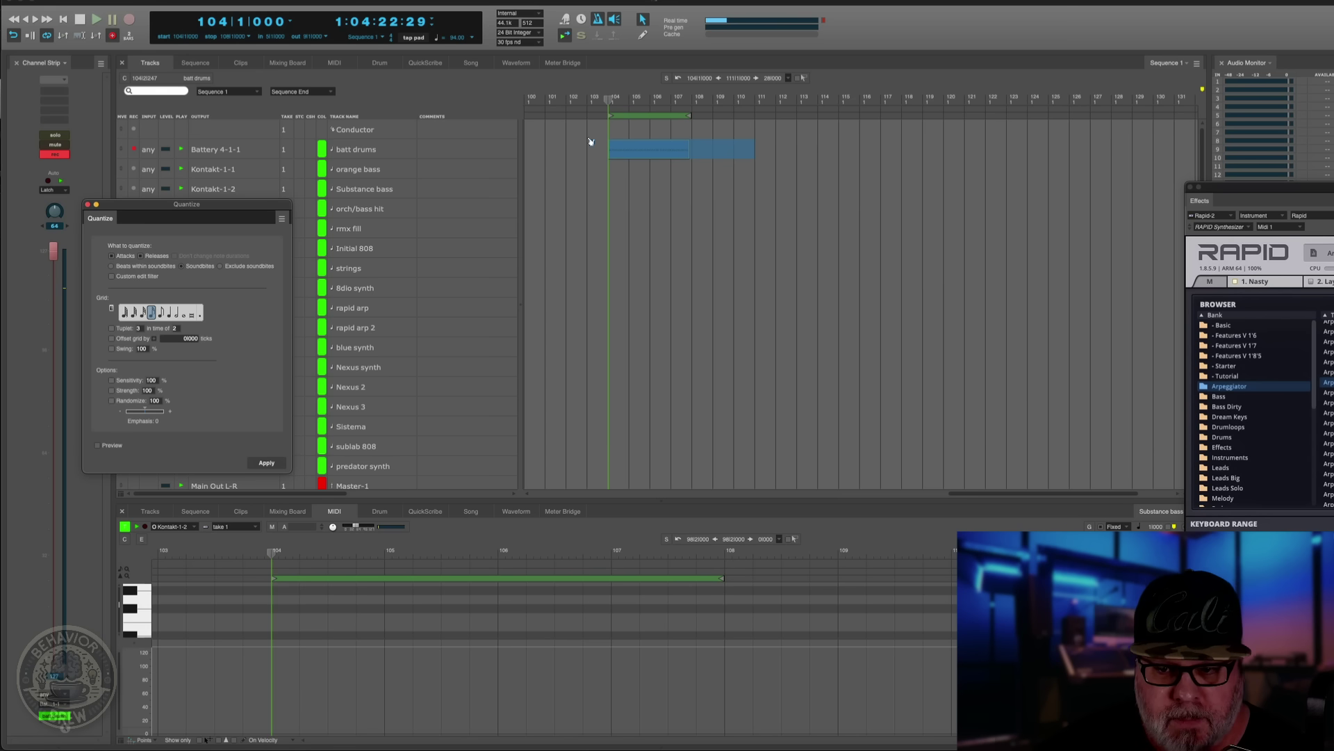
left_click(161, 313)
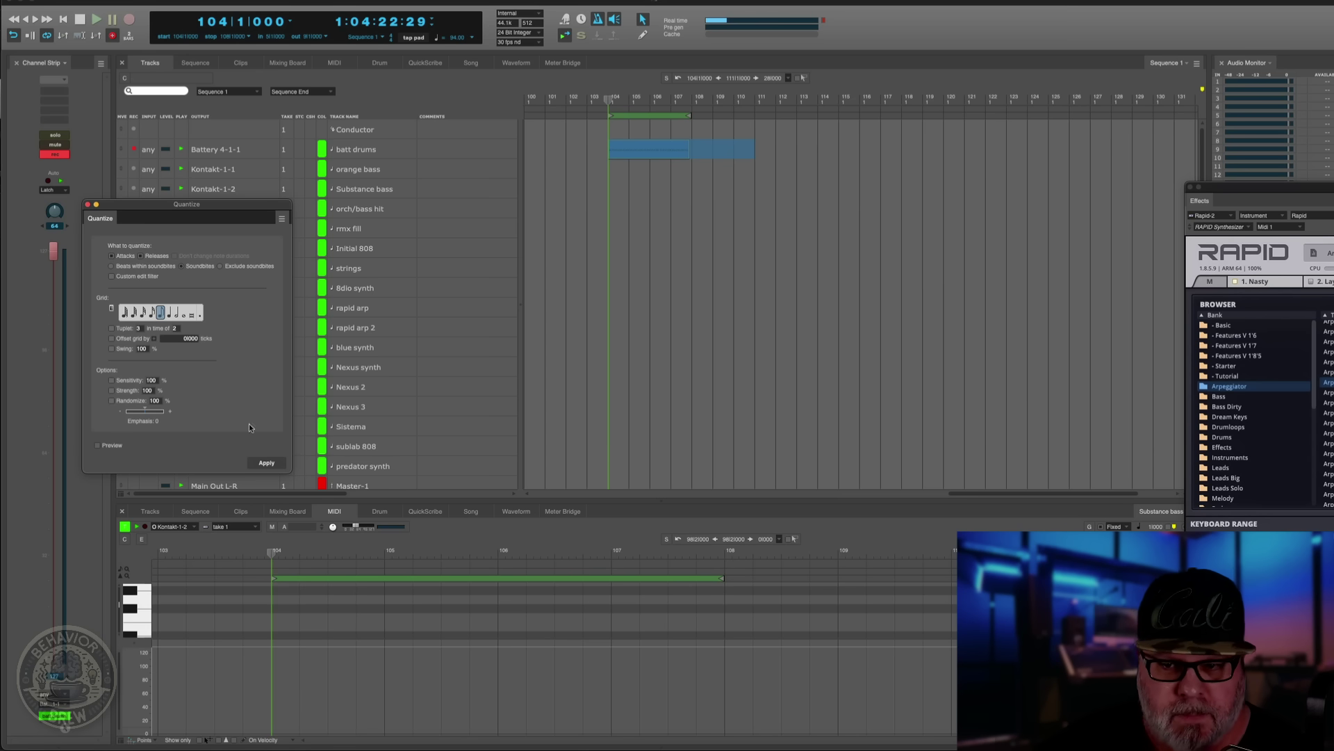
left_click(141, 255)
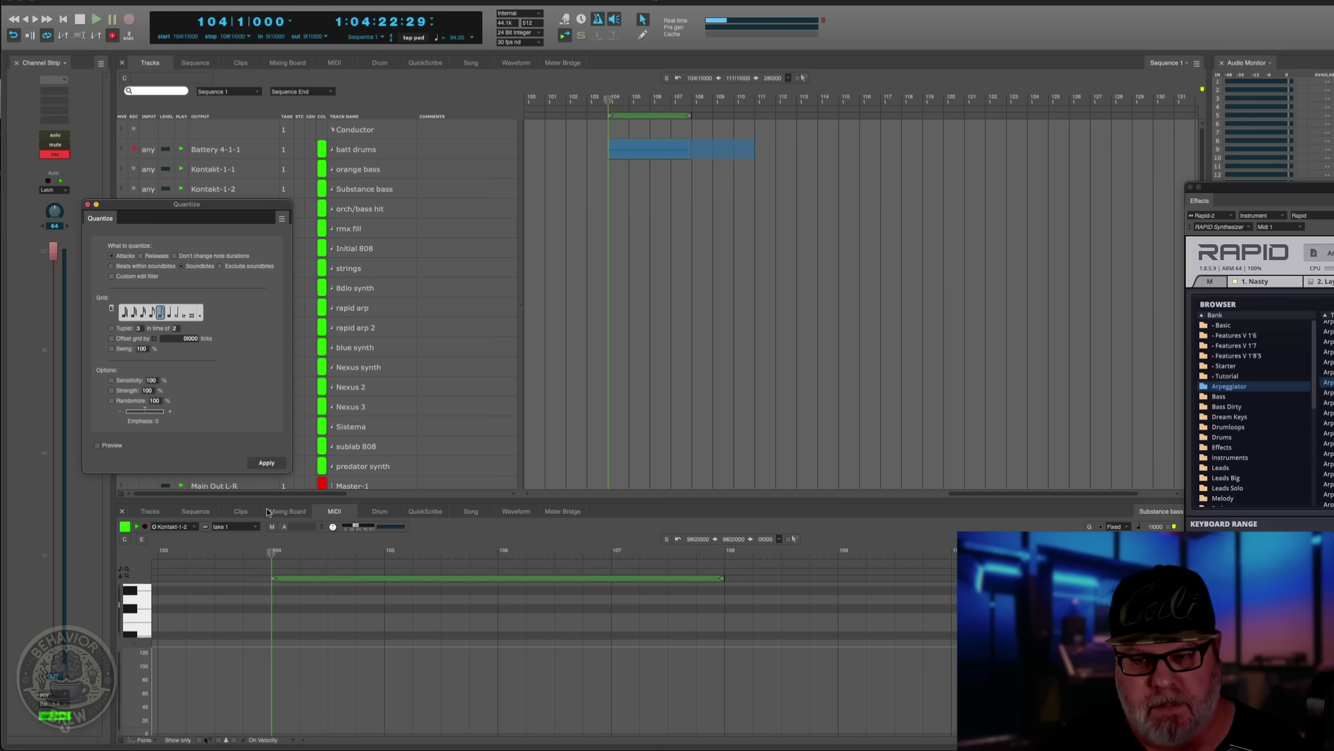
left_click(266, 462)
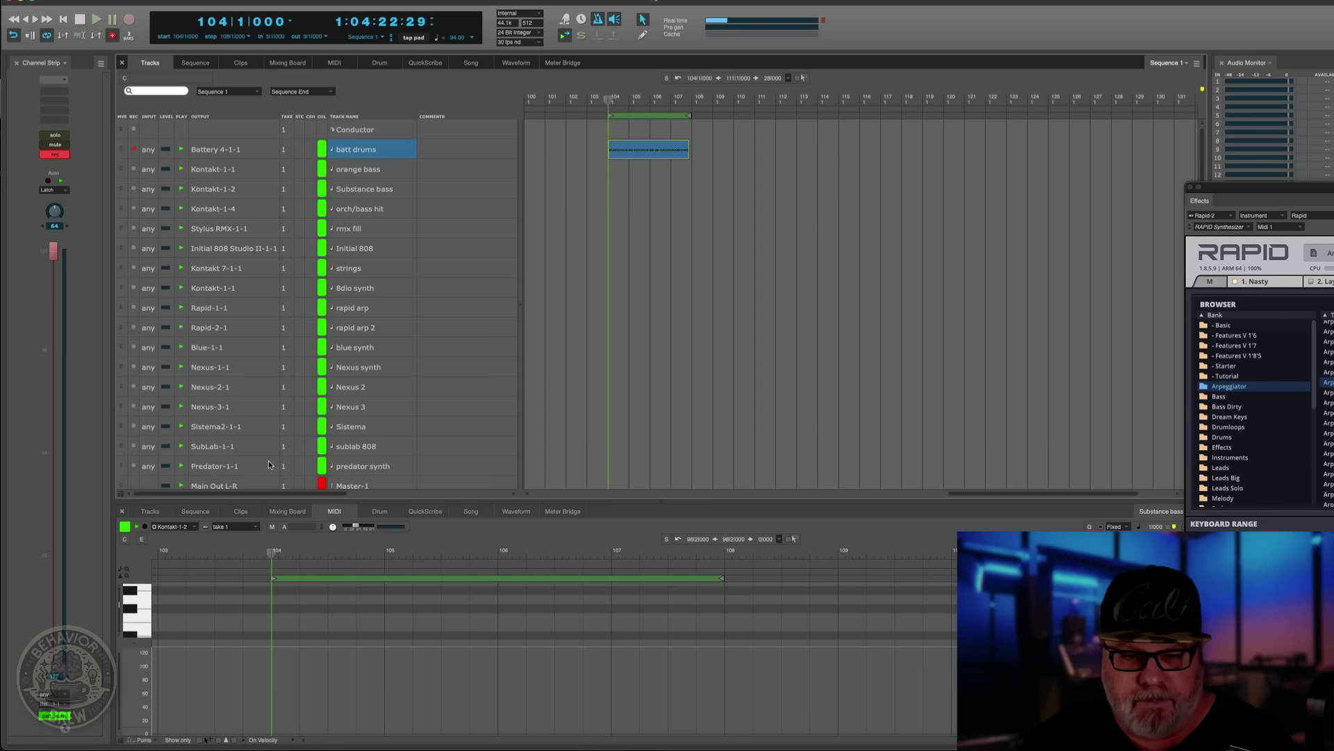
Show the batt drums notes in the MIDI editor and enlarge the editor area.
left_click(646, 148)
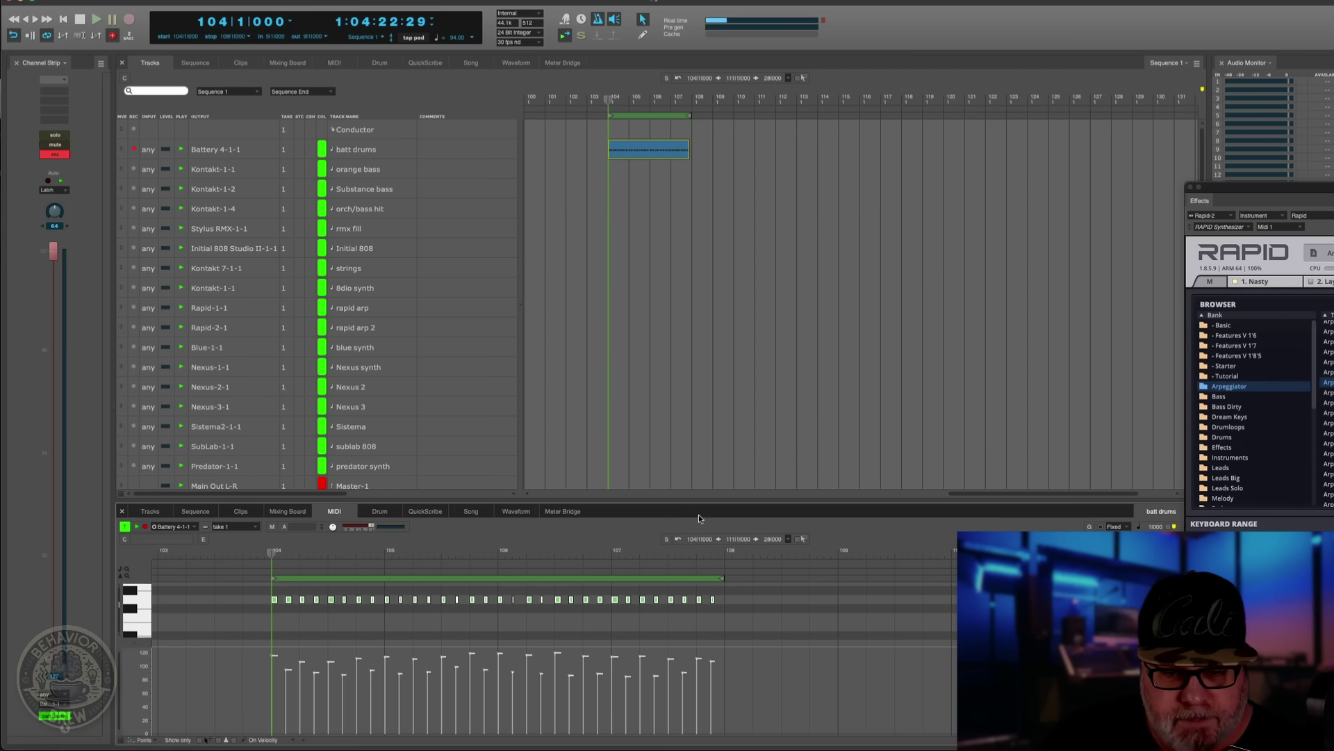
left_click_drag(698, 517, 698, 441)
scroll(274, 543, "up", 3)
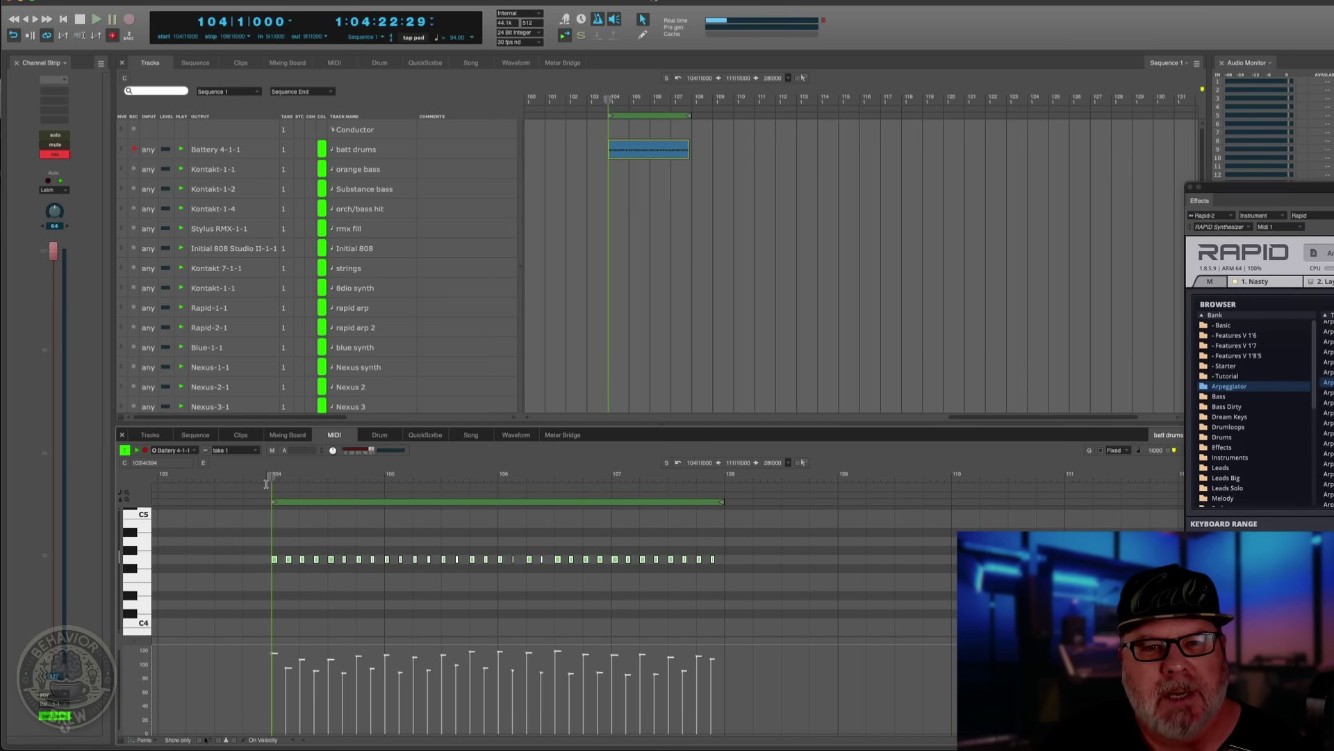
Return to measure 103 and record a second drum part over the existing batt drums pattern.
key("Left")
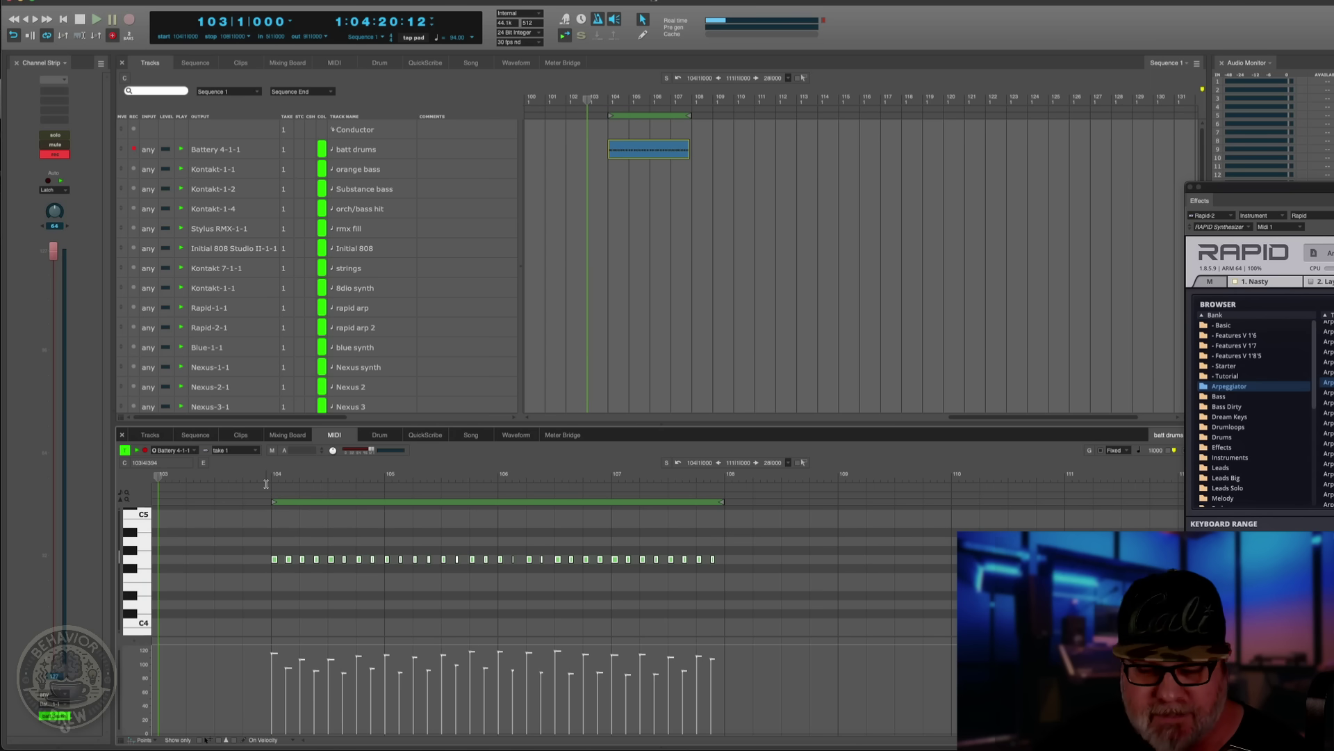
key("KP_3")
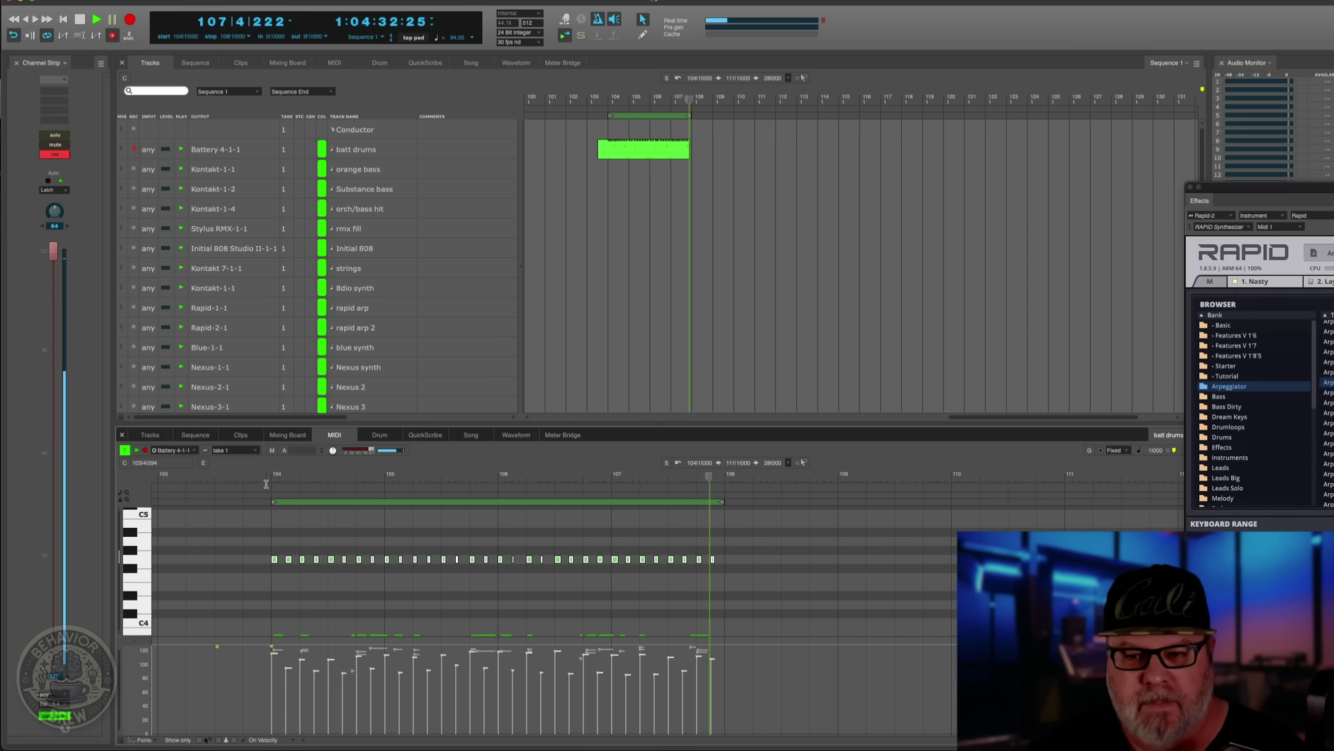
key("space")
Select the batt drums material from measure 104 onward and quantize it to a sixteenth-note grid.
left_click_drag(818, 150, 633, 158)
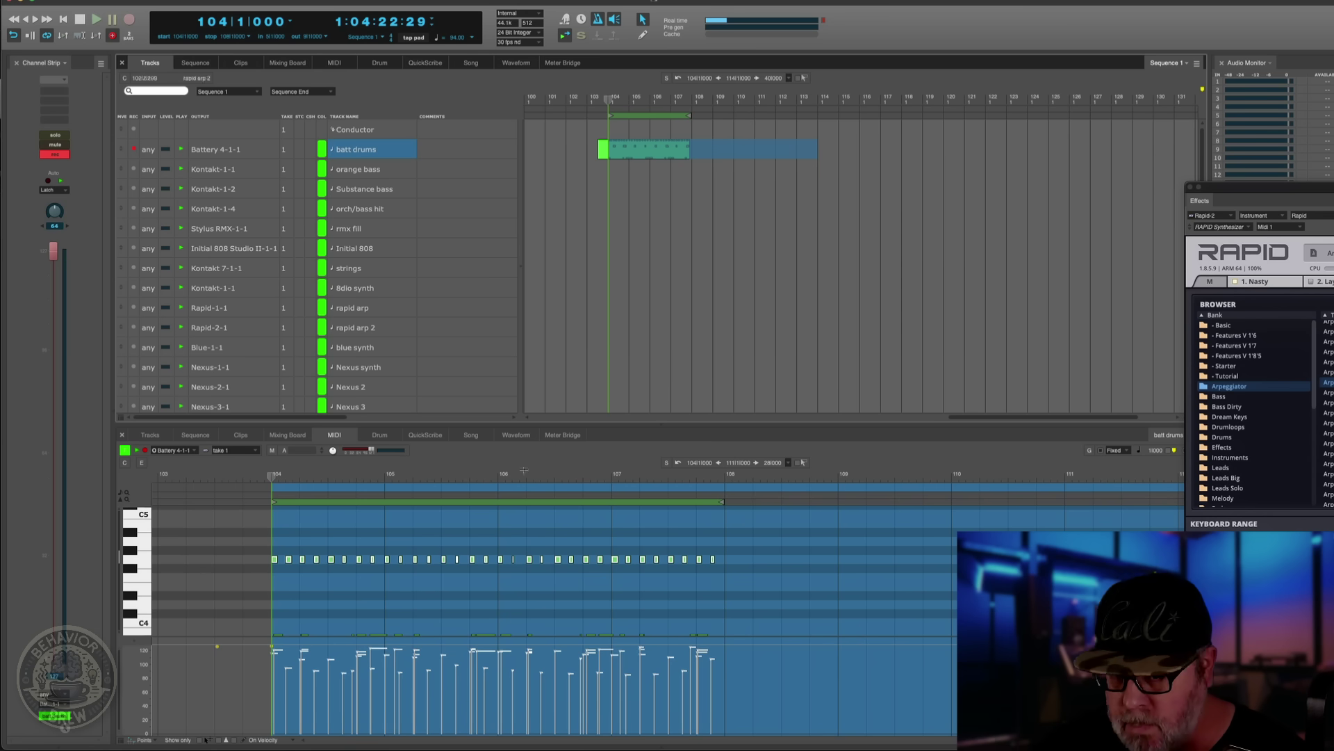
scroll(727, 521, "down", 5)
scroll(727, 521, "down", 3)
right_click(727, 521)
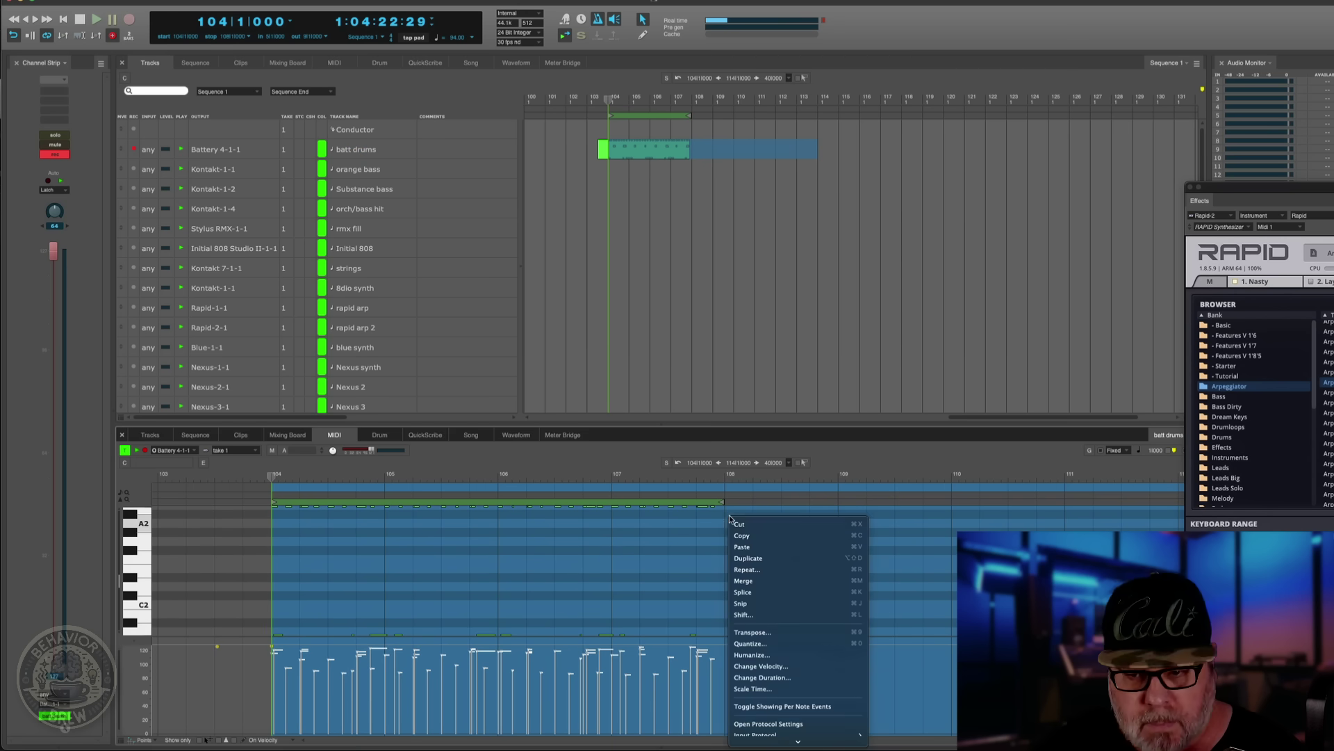
key("super+0")
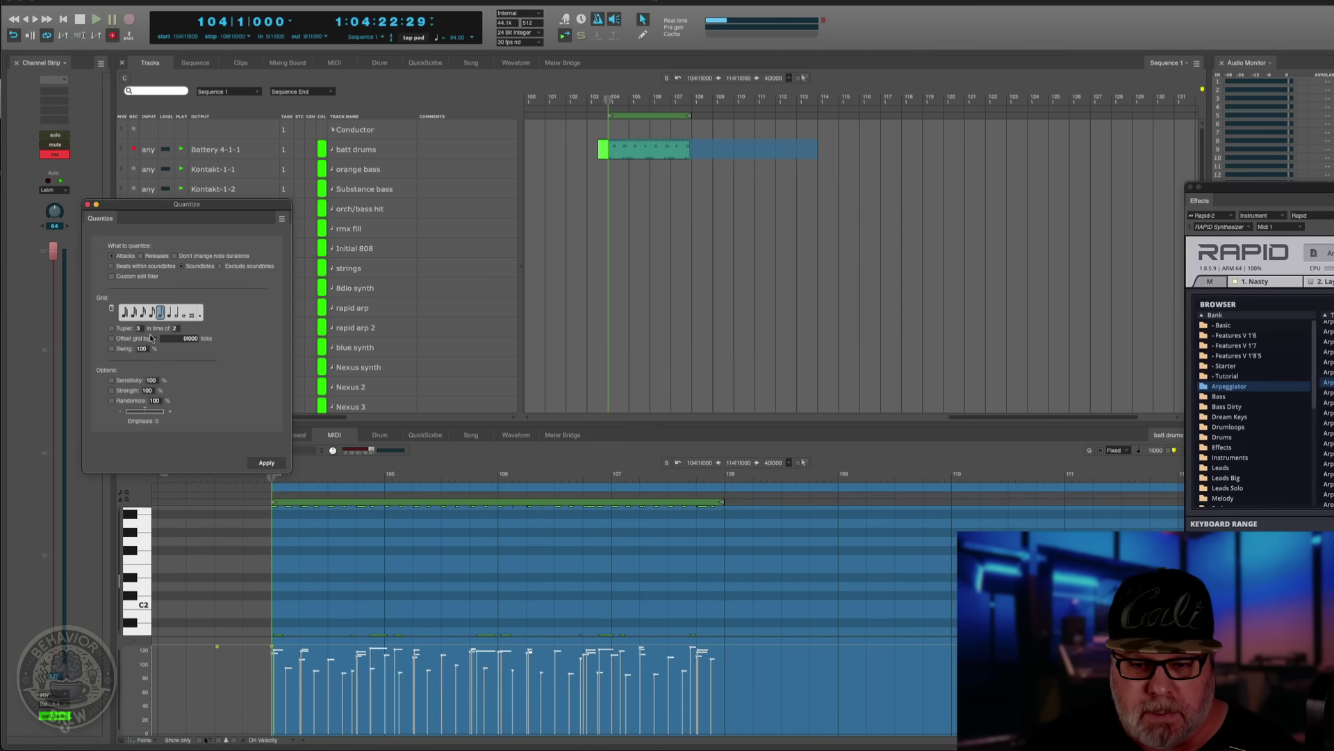
left_click(151, 312)
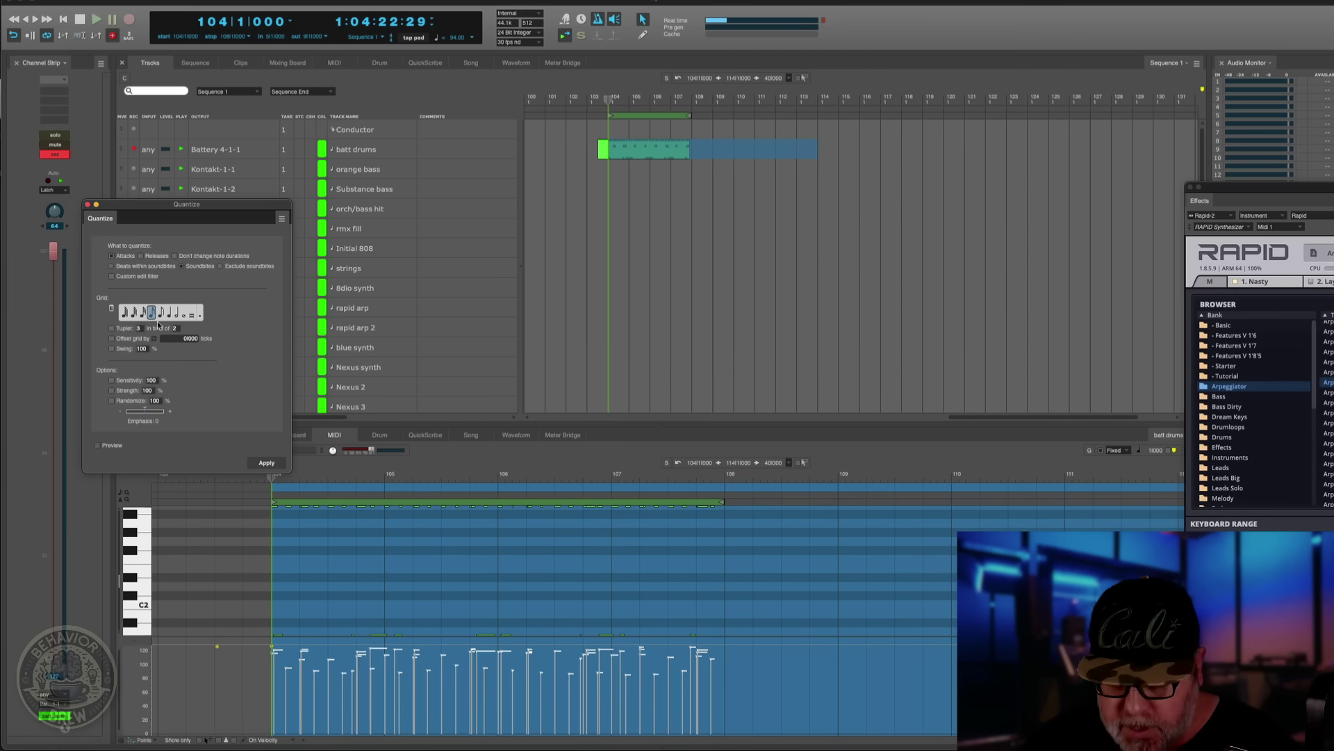
left_click(266, 462)
Play back the drum loop and check the low drum notes in the MIDI editor.
key("space")
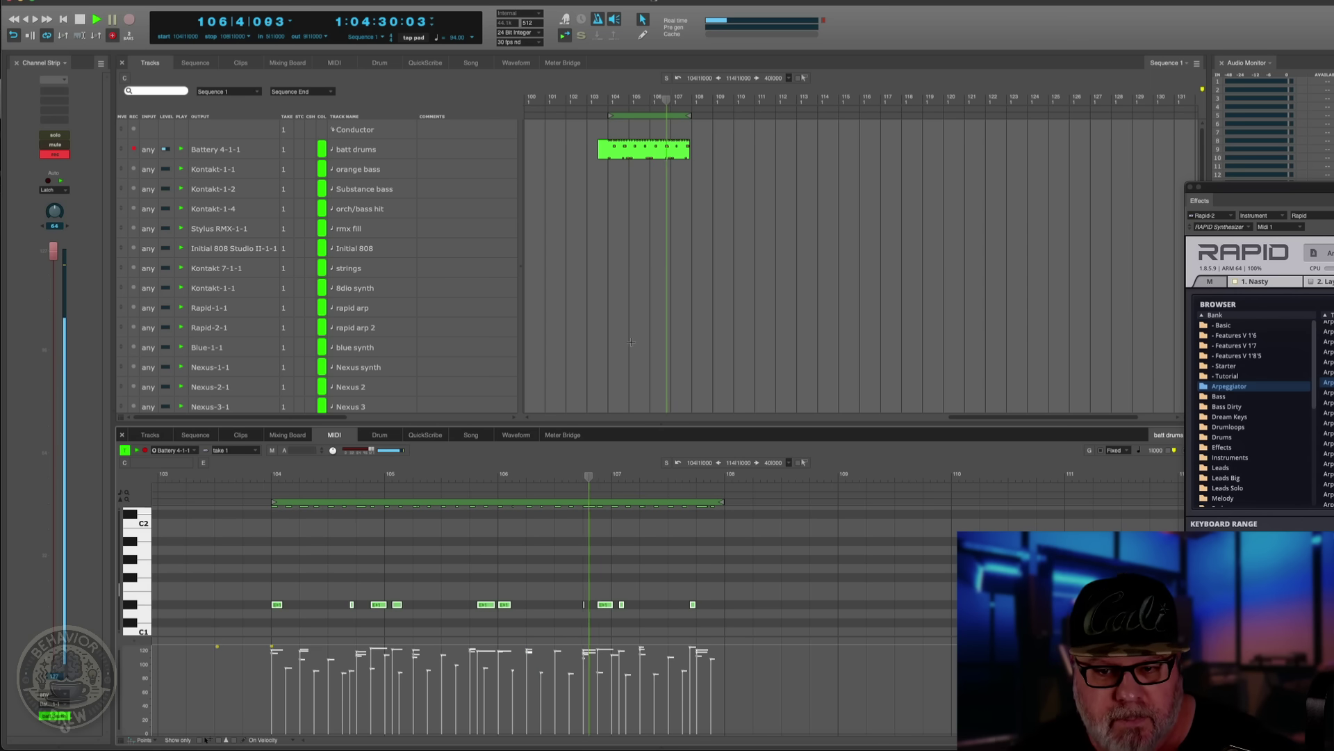
scroll(737, 608, "up", 1)
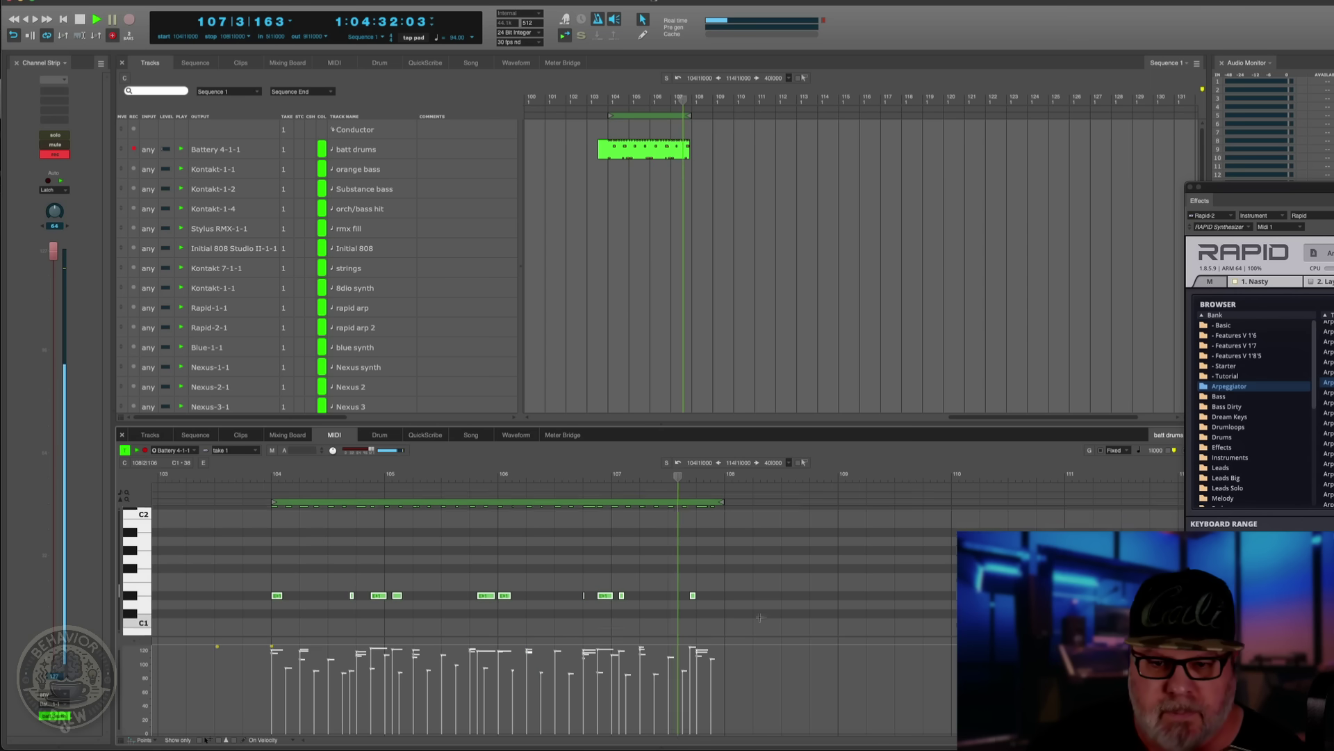
scroll(737, 608, "down", 2)
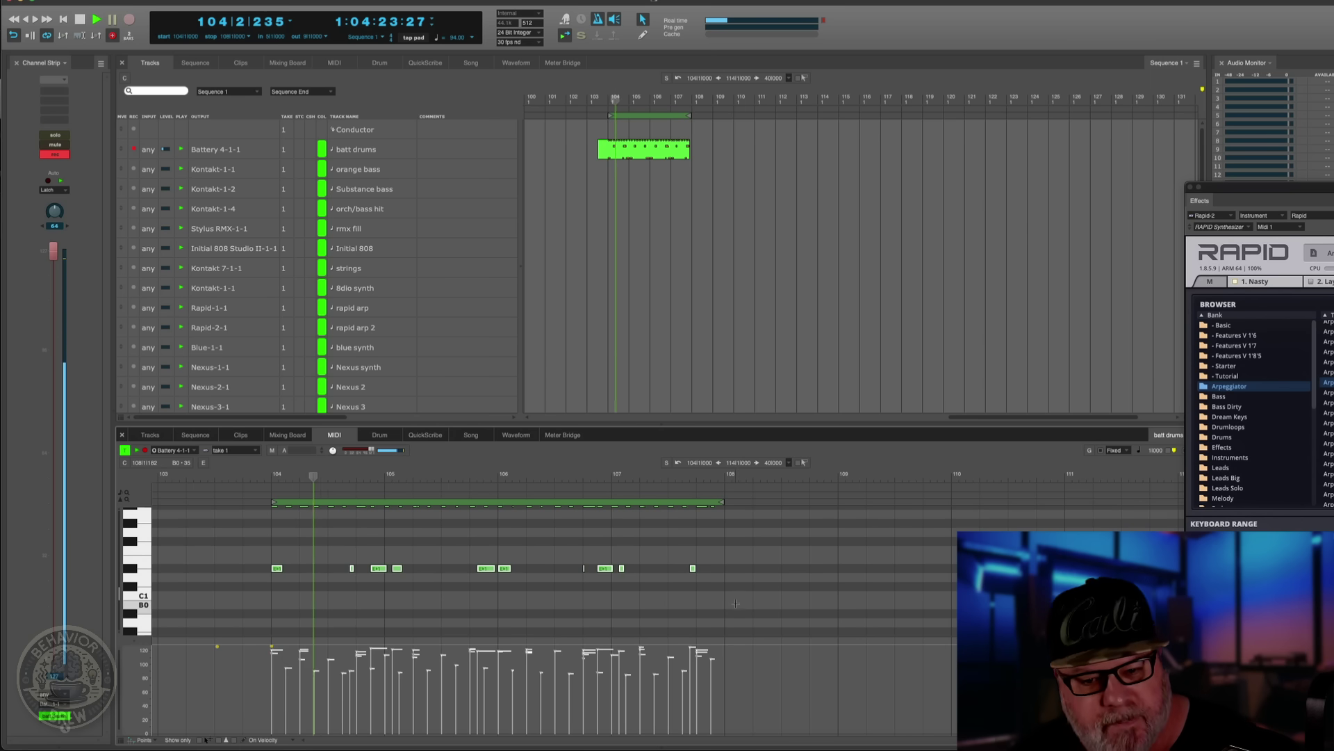
scroll(702, 575, "down", 5)
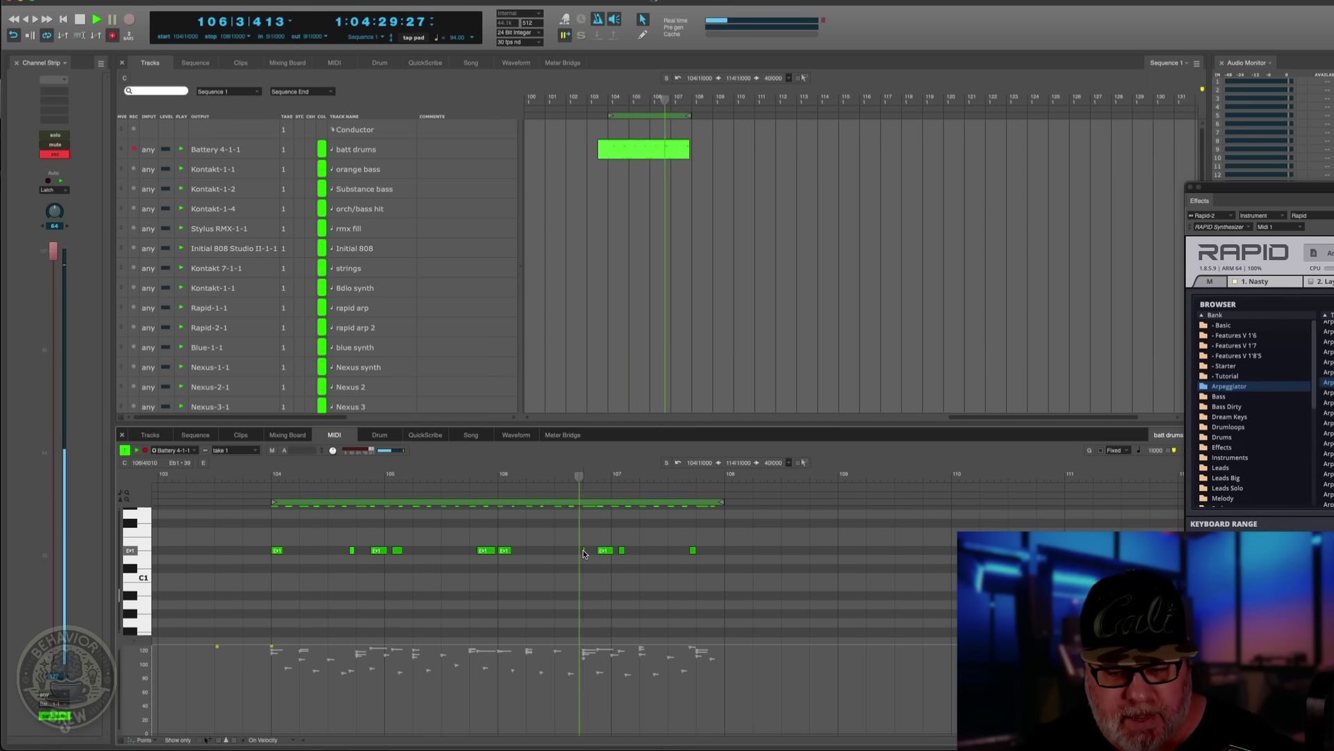
key("space")
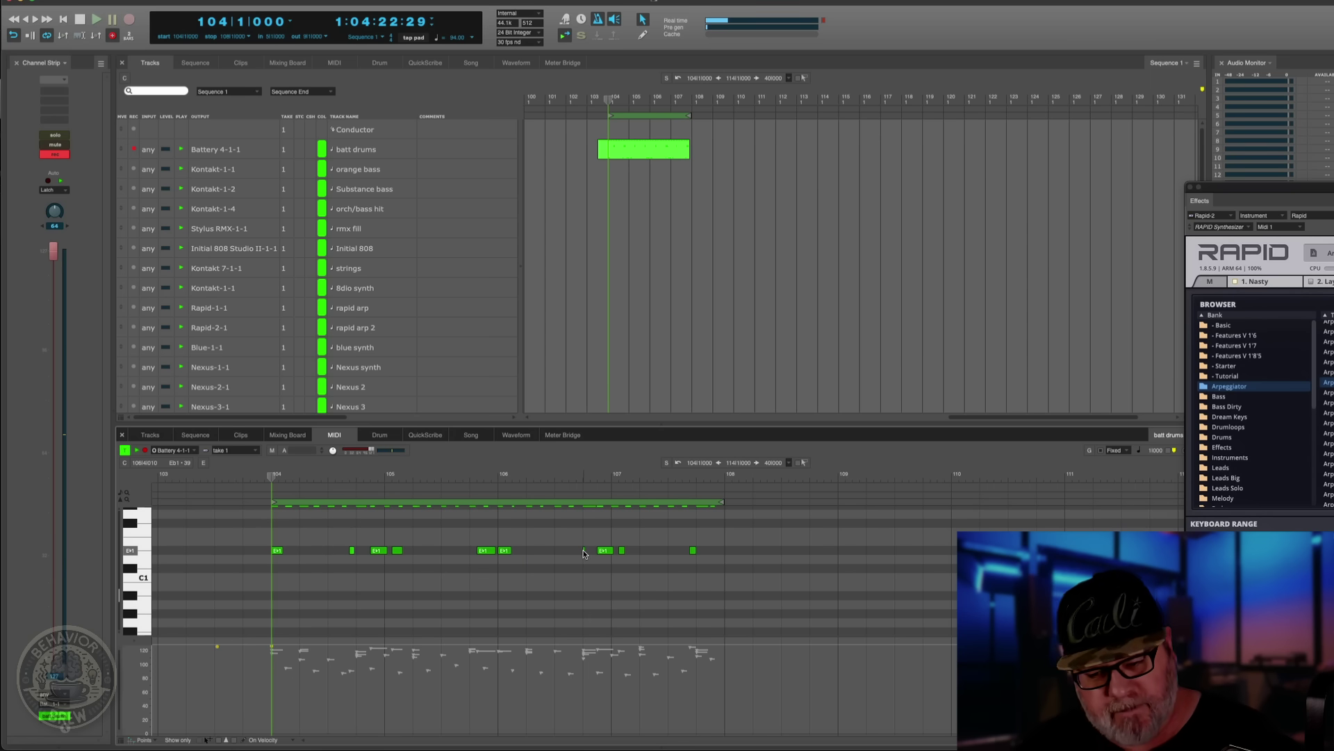
Move the very short Eb1 note in measure 106 slightly earlier, quantize it to sixteenths and play the loop.
left_click(582, 549)
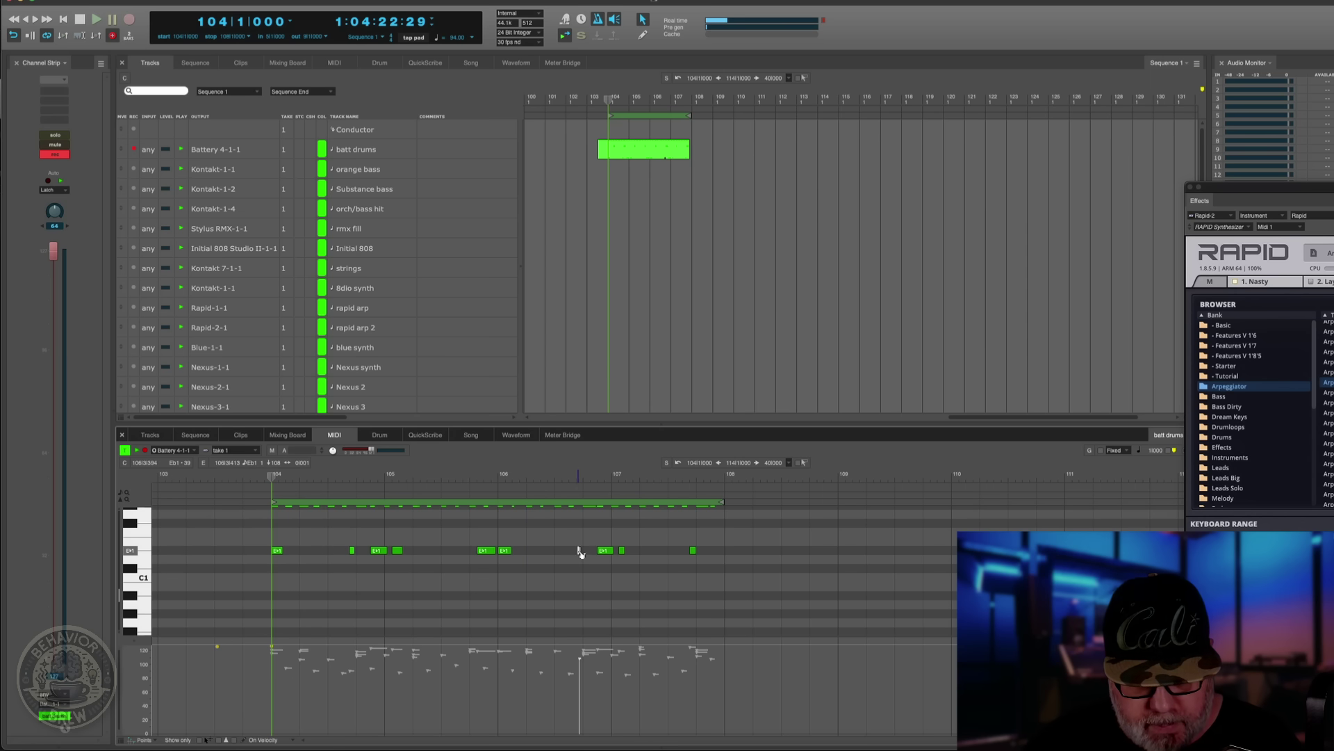
left_click(575, 550)
key("alt+0")
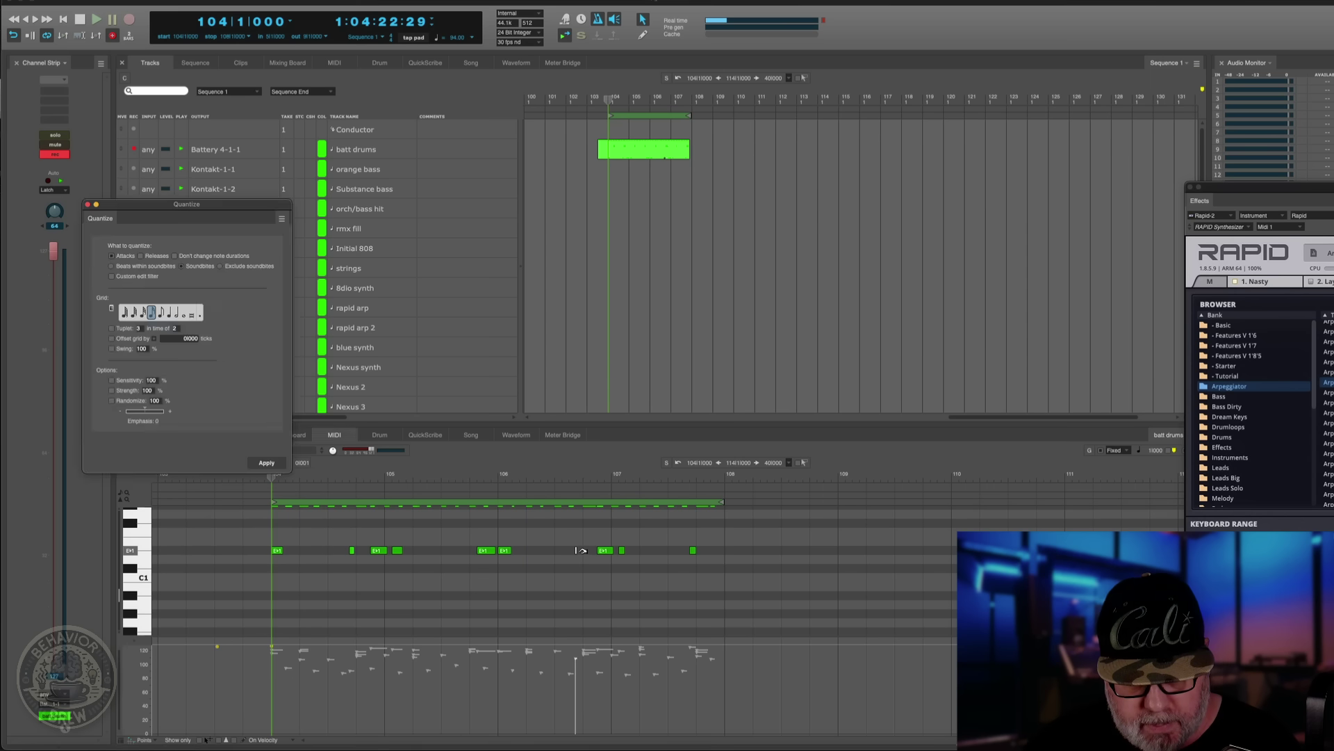
key("Return")
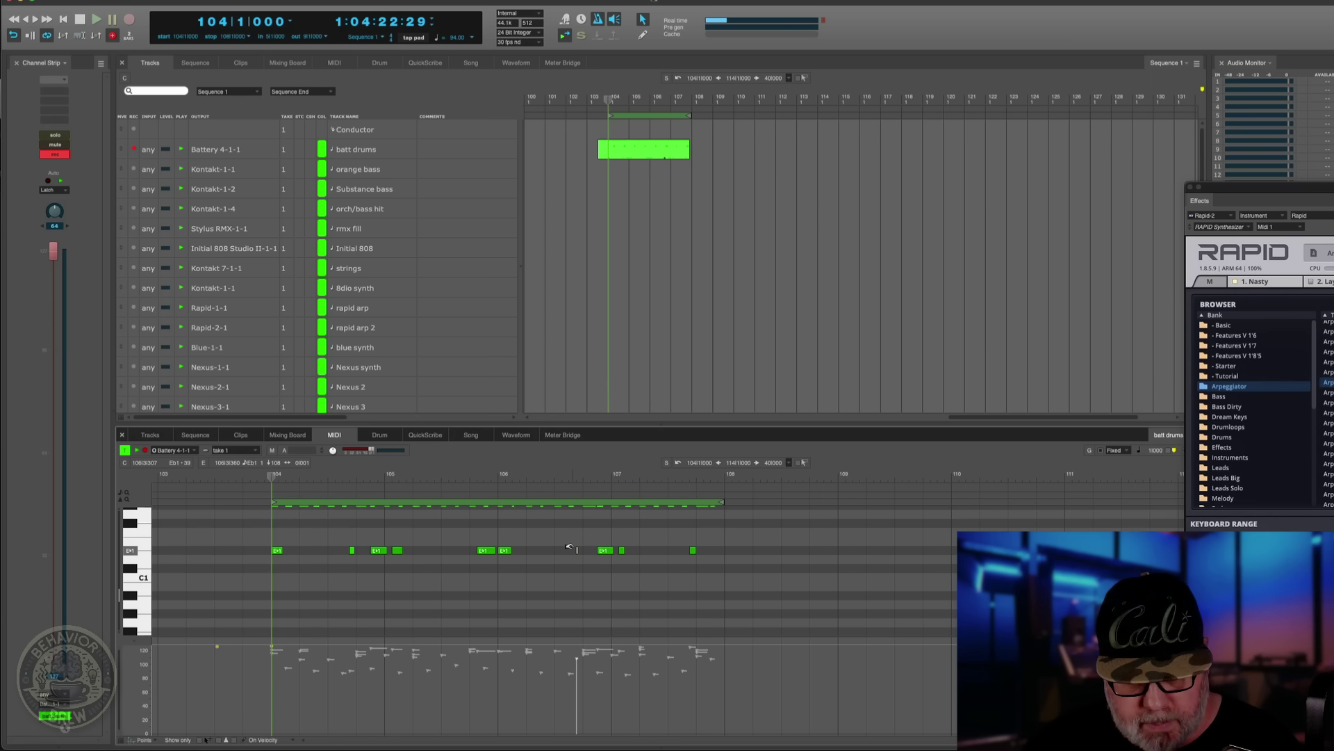
key("space")
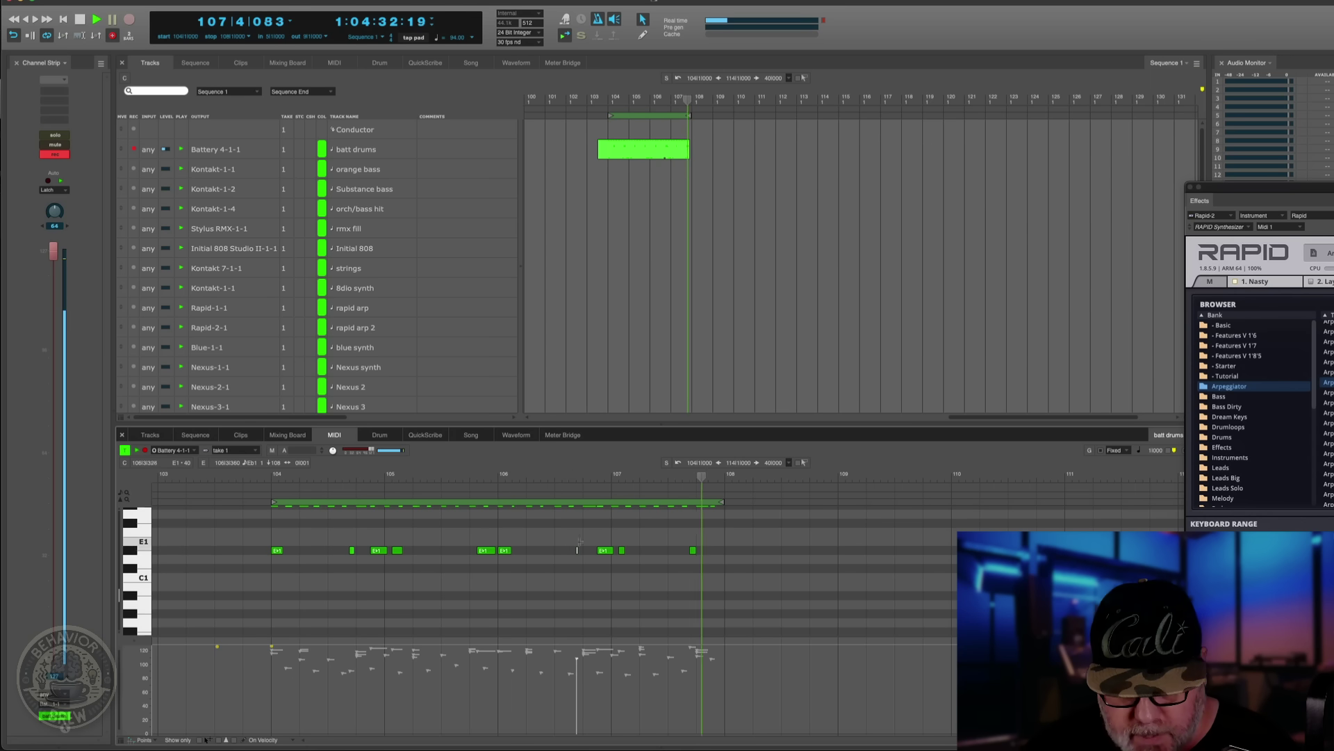
key("space")
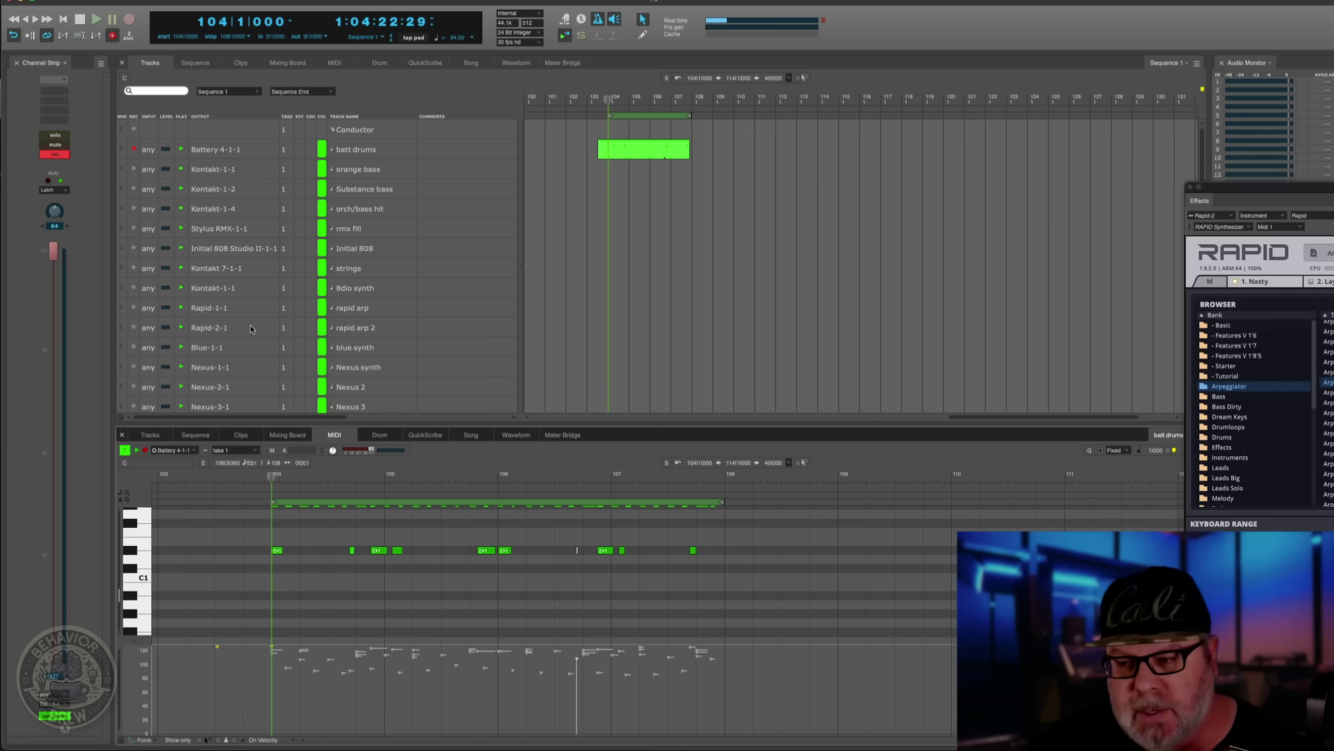
Record-arm the blue synth, Nexus synth, Nexus 2 and sublab 808 tracks in turn to audition their sounds.
scroll(251, 326, "down", 3)
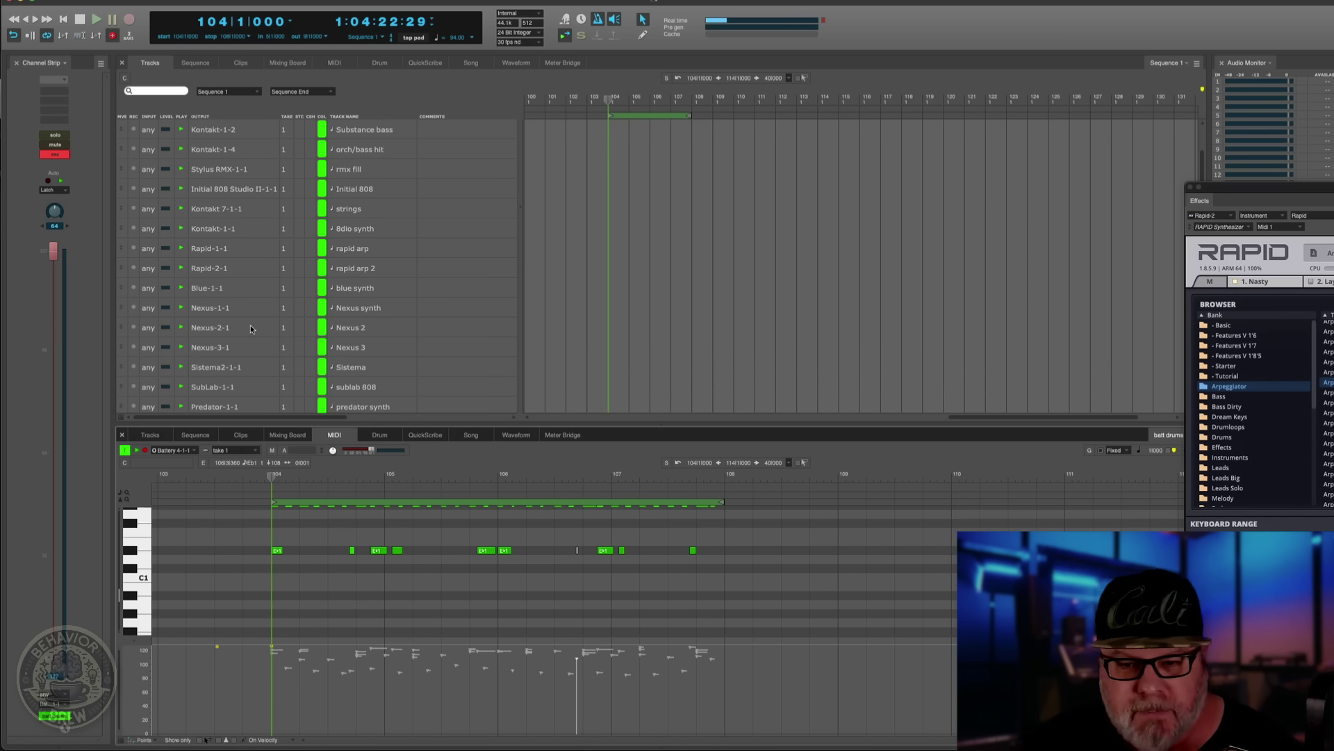
left_click(134, 287)
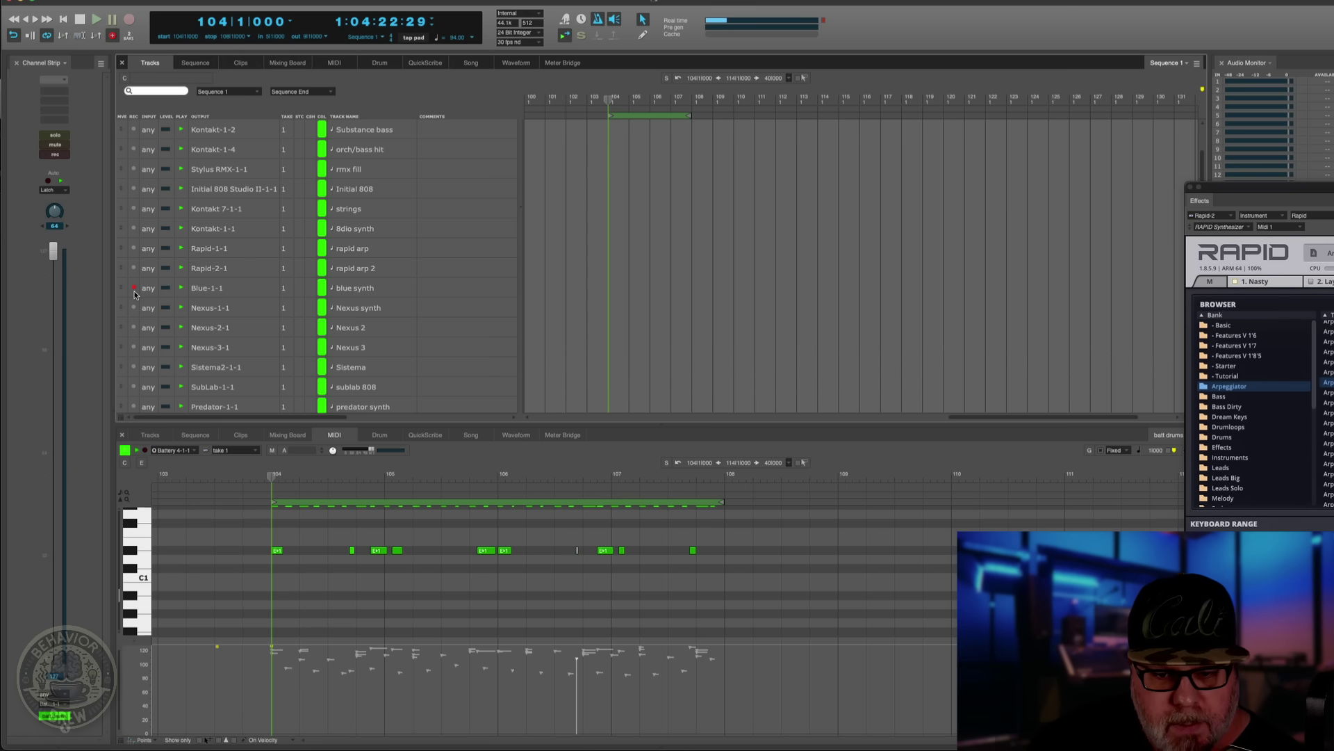
left_click(134, 308)
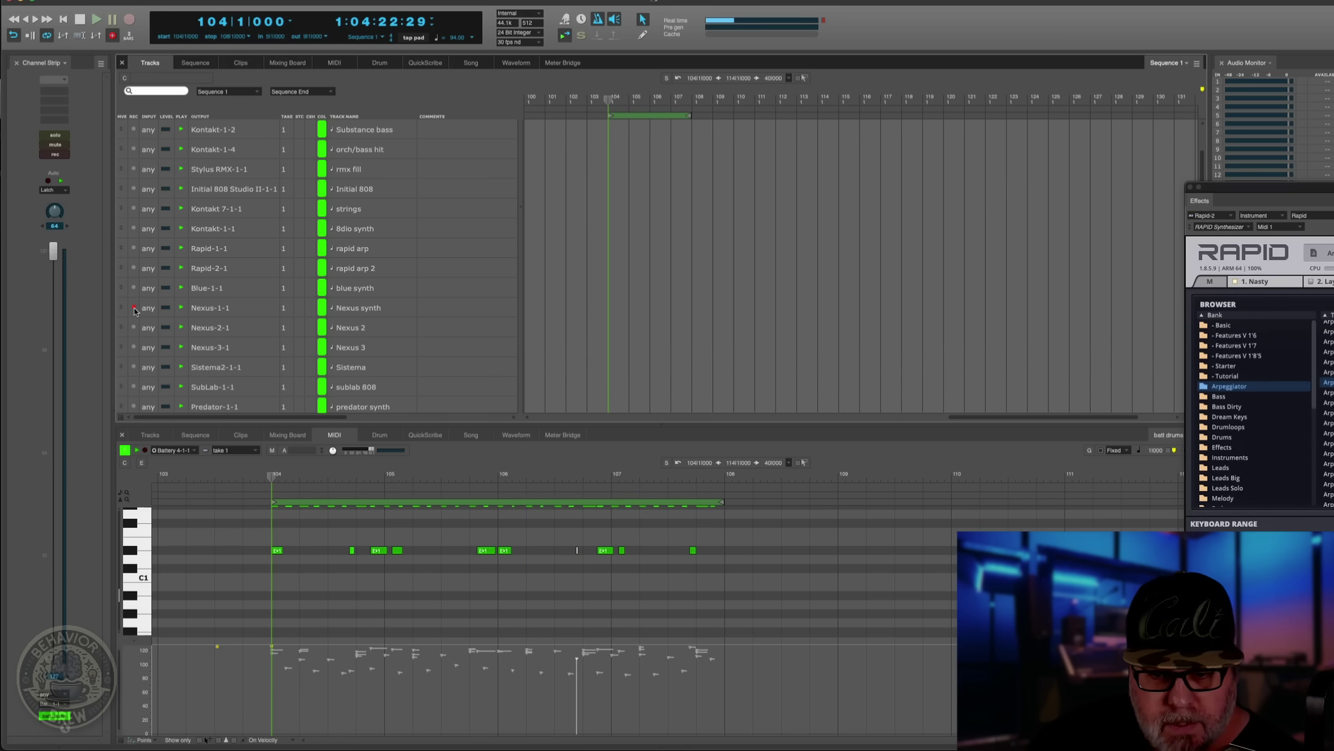
left_click(133, 328)
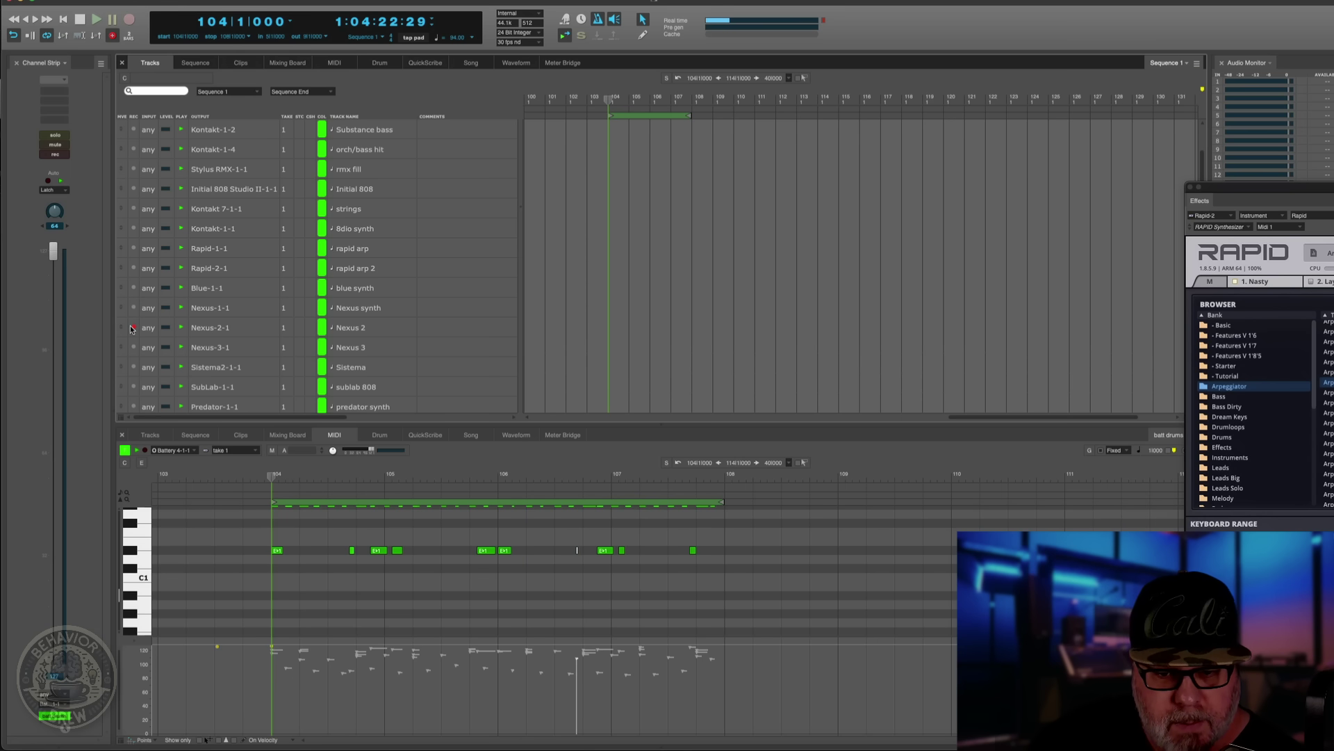
key("space")
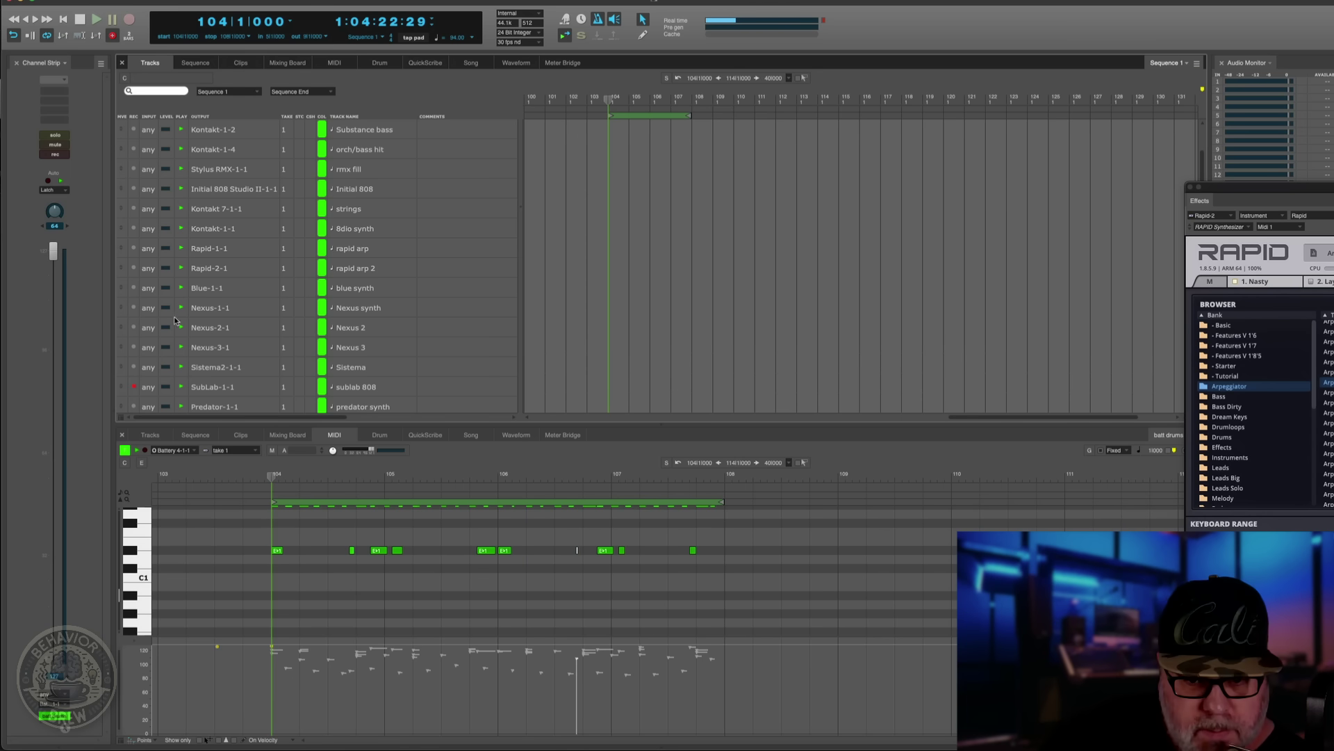
Record-arm the Substance bass track and record a bass part along with the drum loop.
scroll(233, 283, "up", 3)
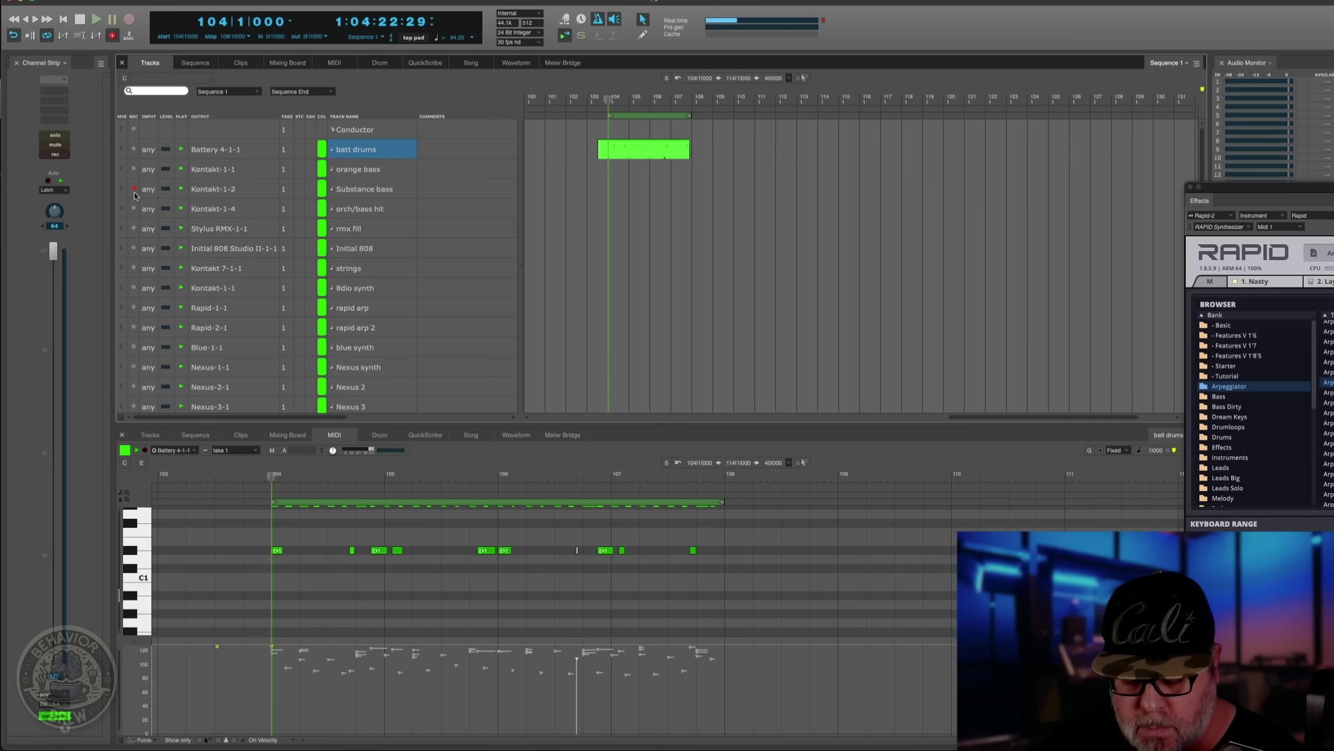
key("KP_3")
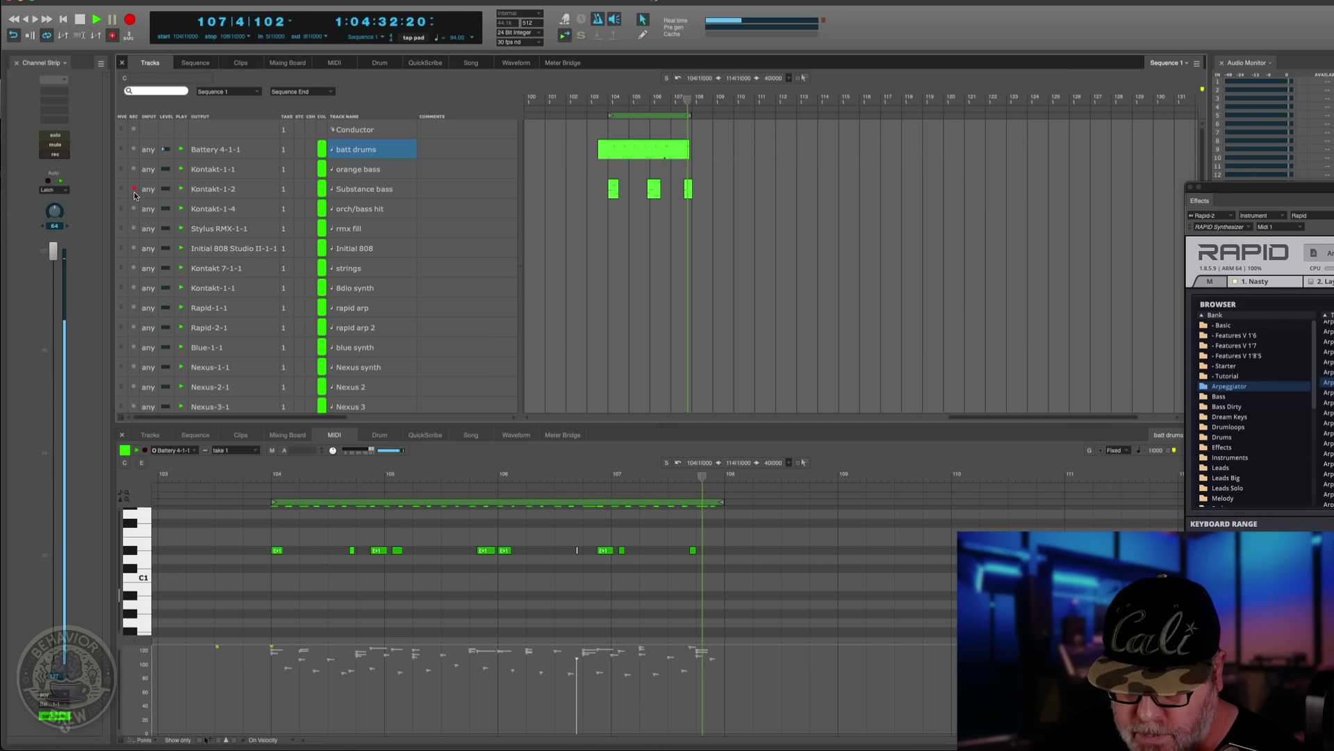
Quantize all the recorded Substance bass notes to sixteenths and play back the loop.
left_click_drag(773, 189, 546, 189)
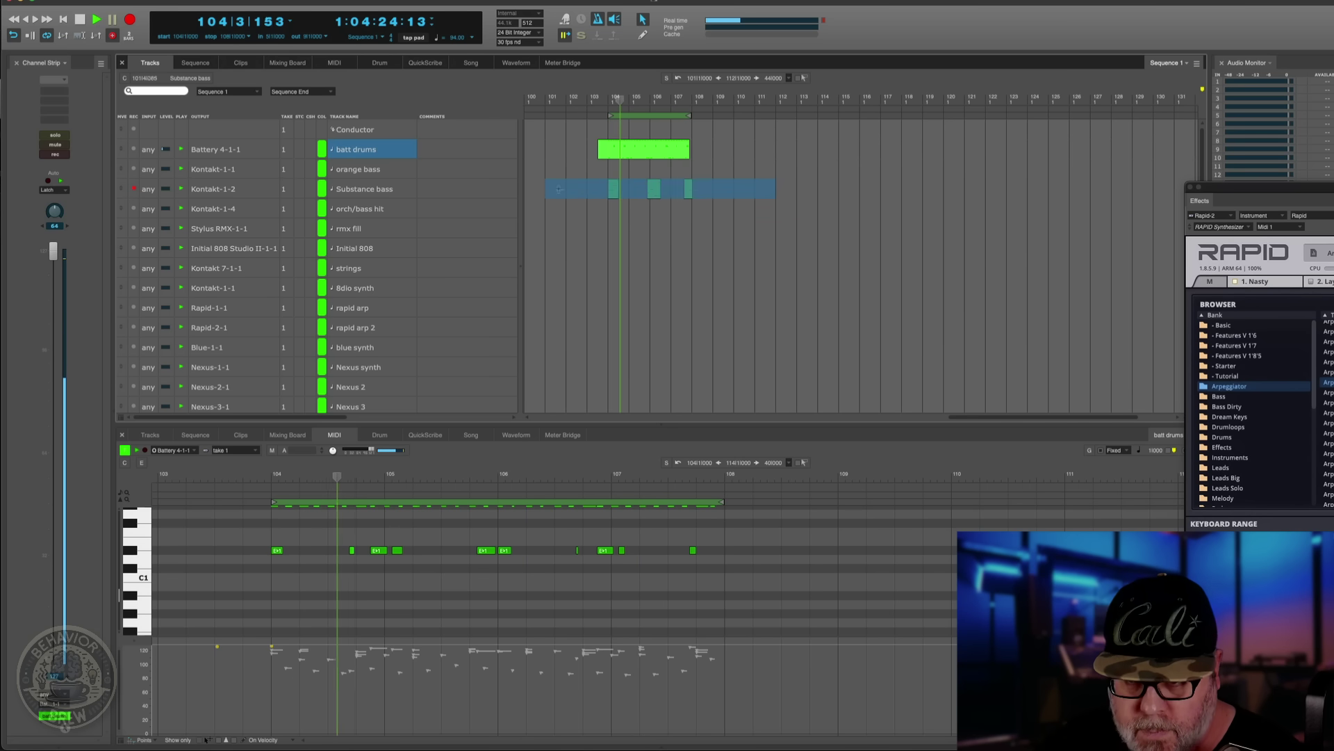
key("space")
key("super+0")
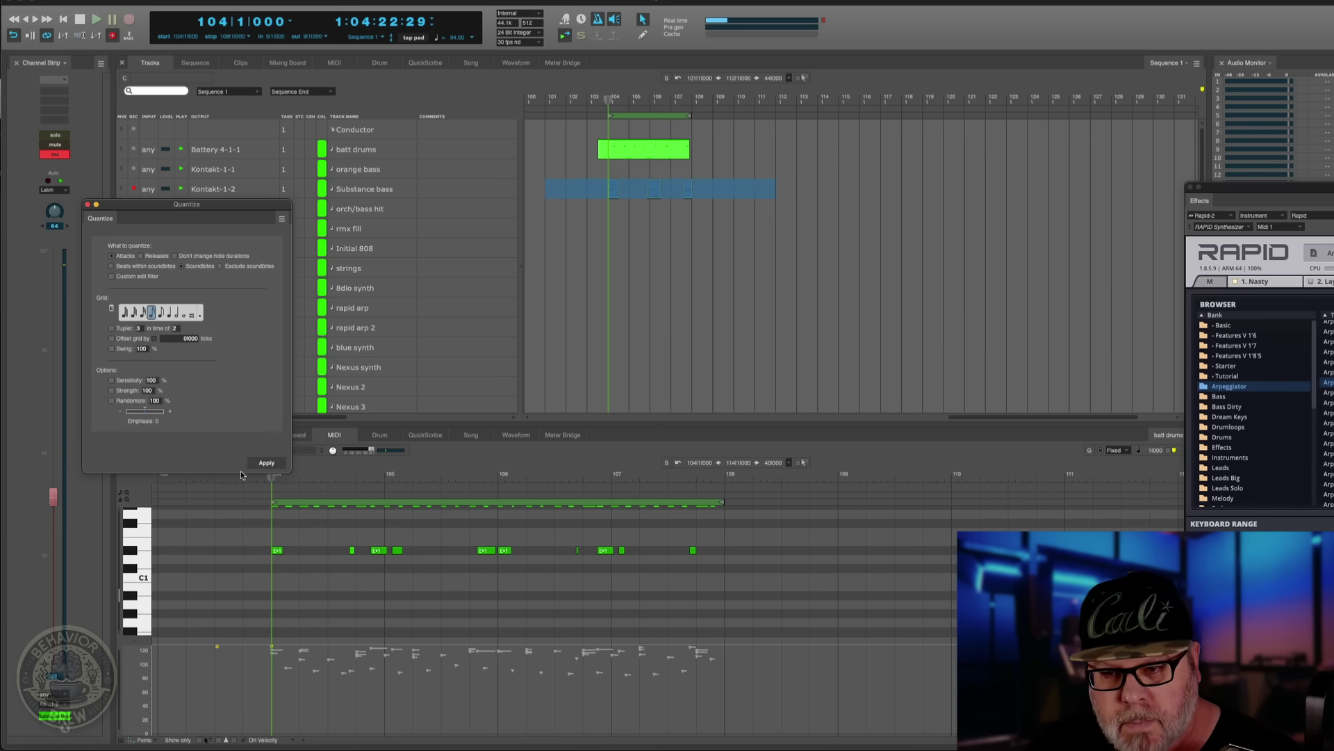
left_click(266, 462)
key("space")
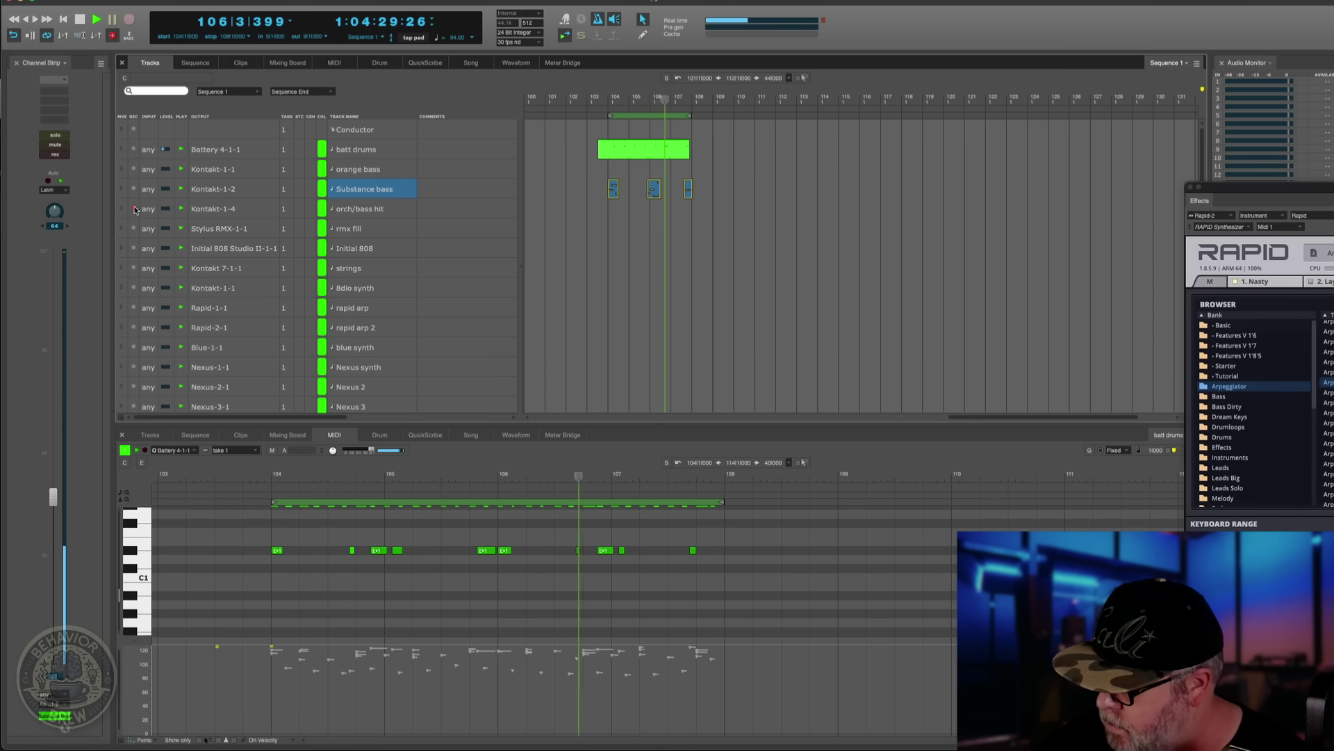
Record an orch/bass hit part over the drum and bass loop, starting from measure 103.
key("space")
key("Left")
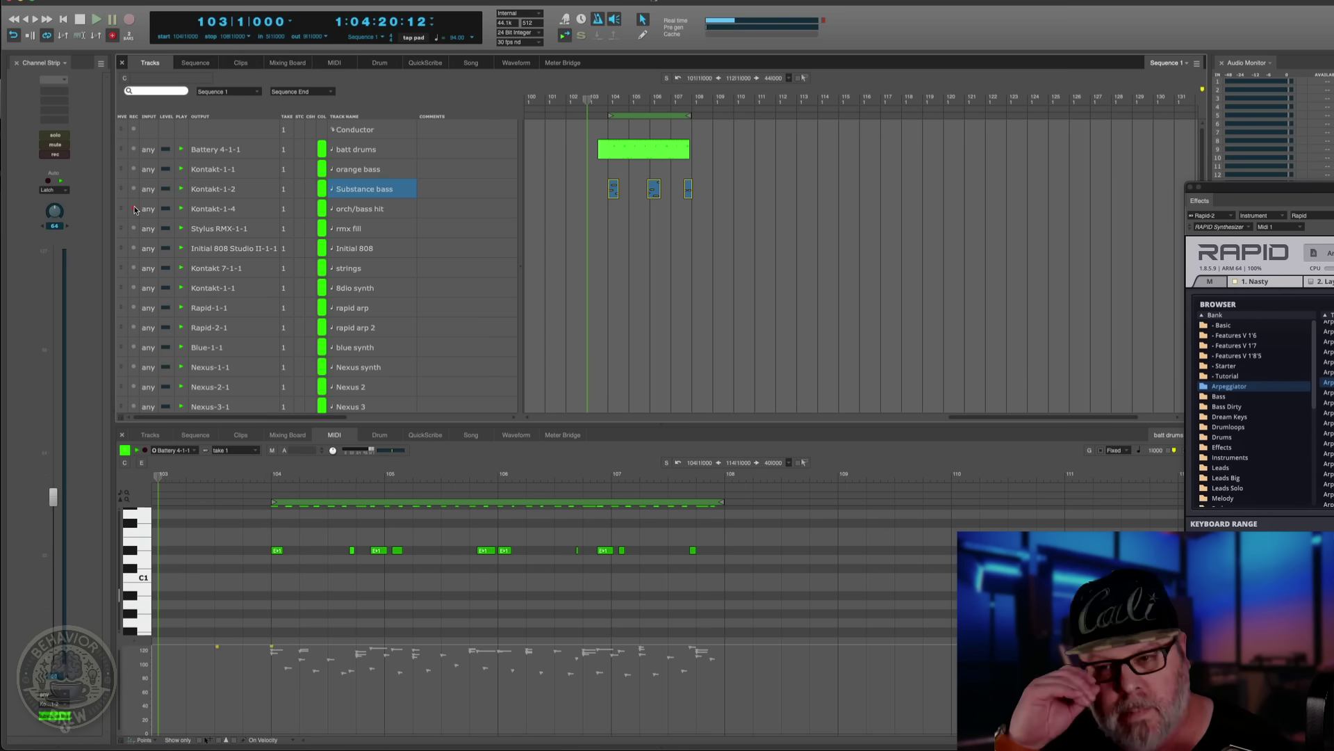
key("KP_3")
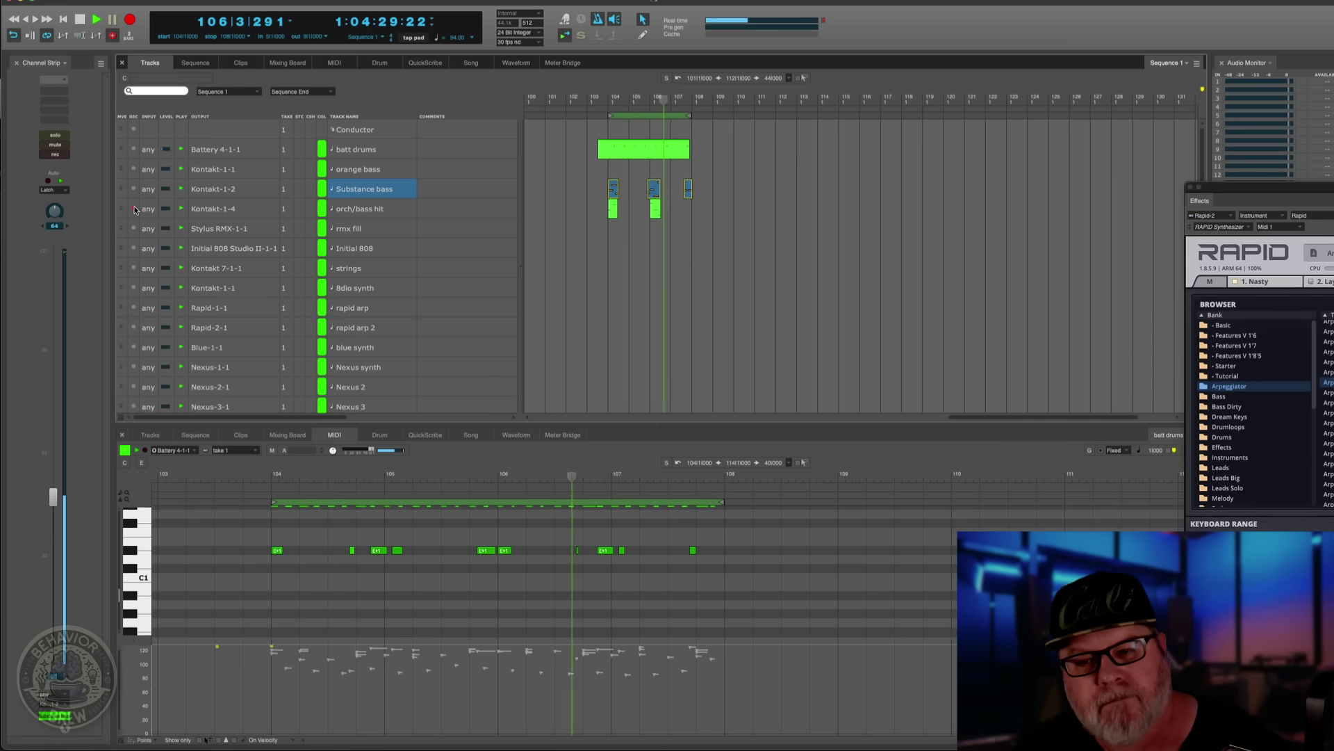
key("space")
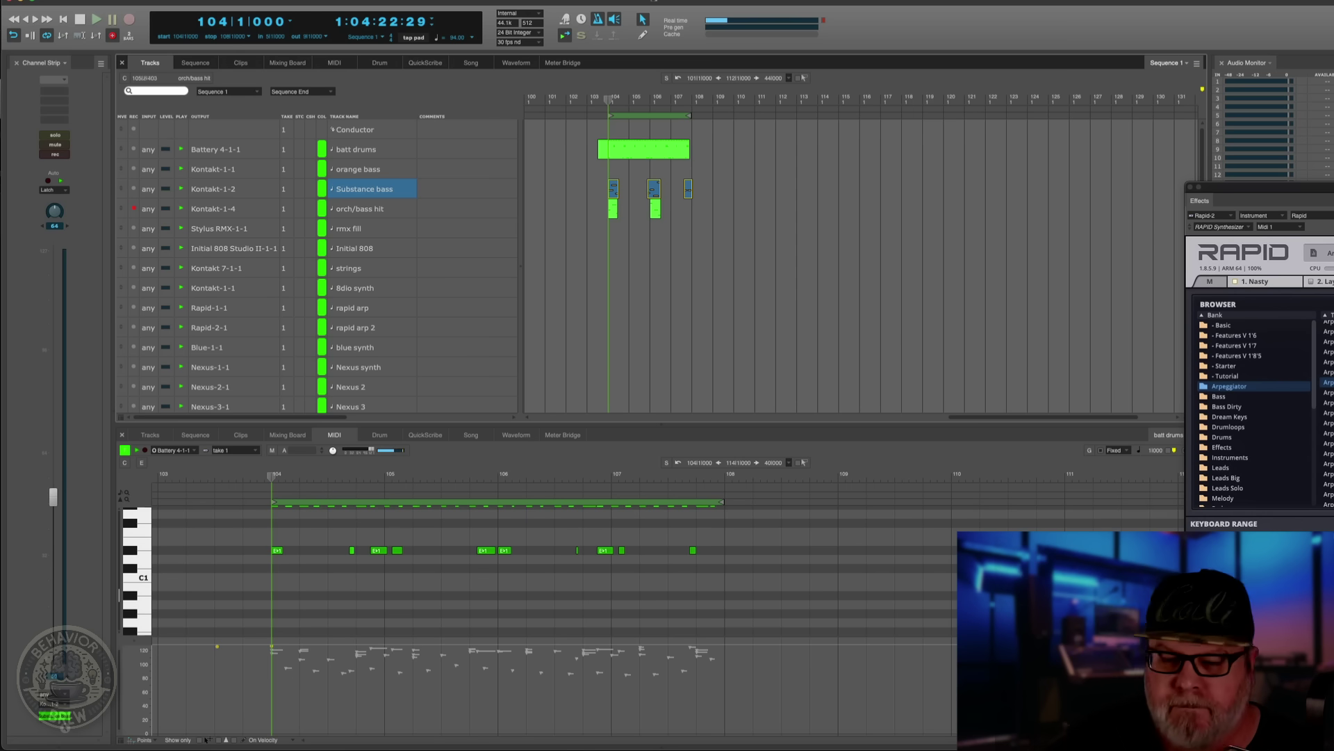
Quantize all the recorded orch/bass hit notes to sixteenths.
left_click(626, 208)
key("alt+0")
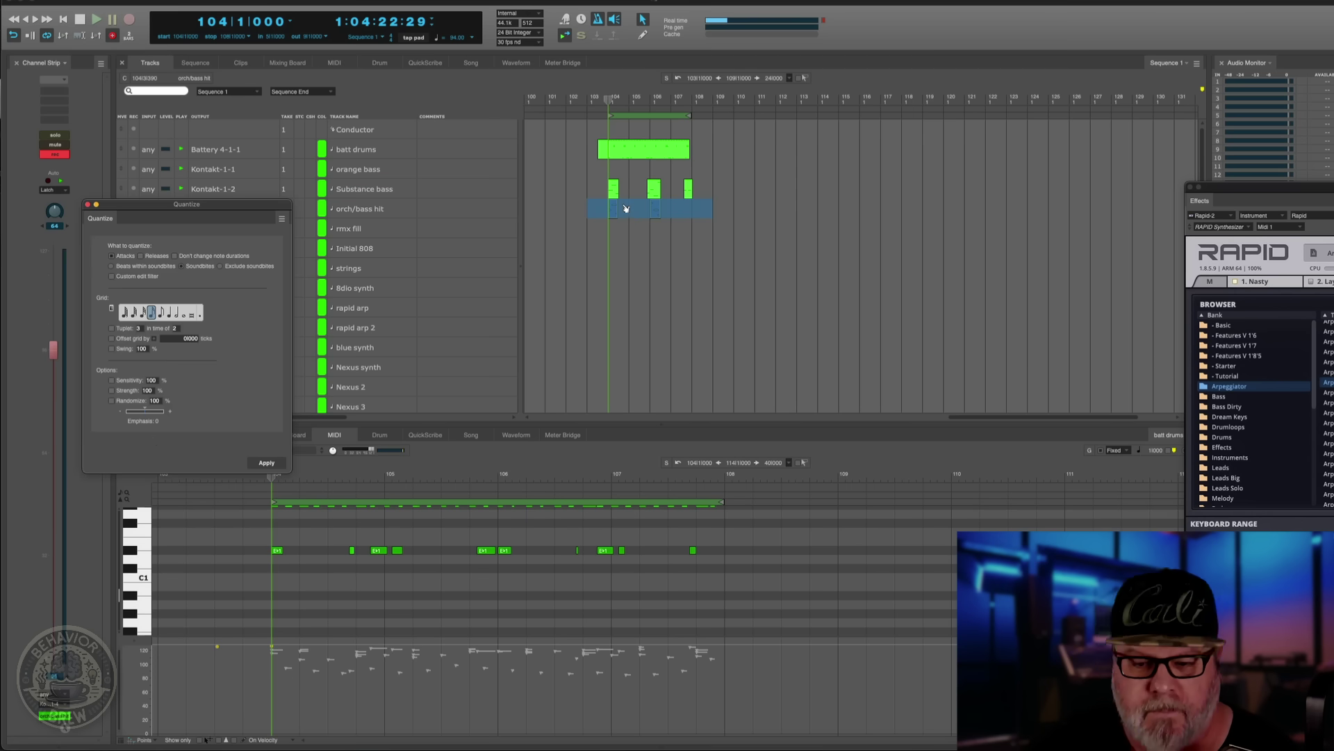
left_click(280, 464)
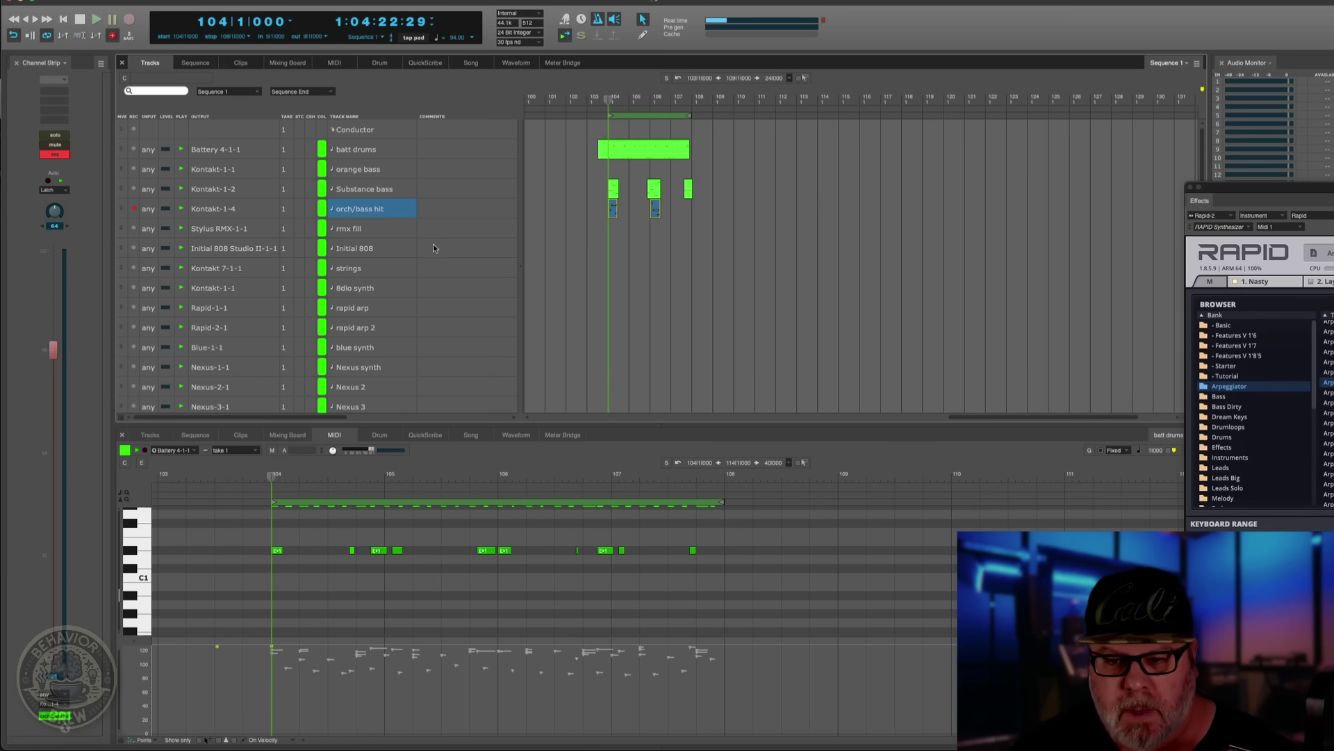
Lower the orch/bass hit track's volume slightly while the loop plays and take the track out of record.
key("space")
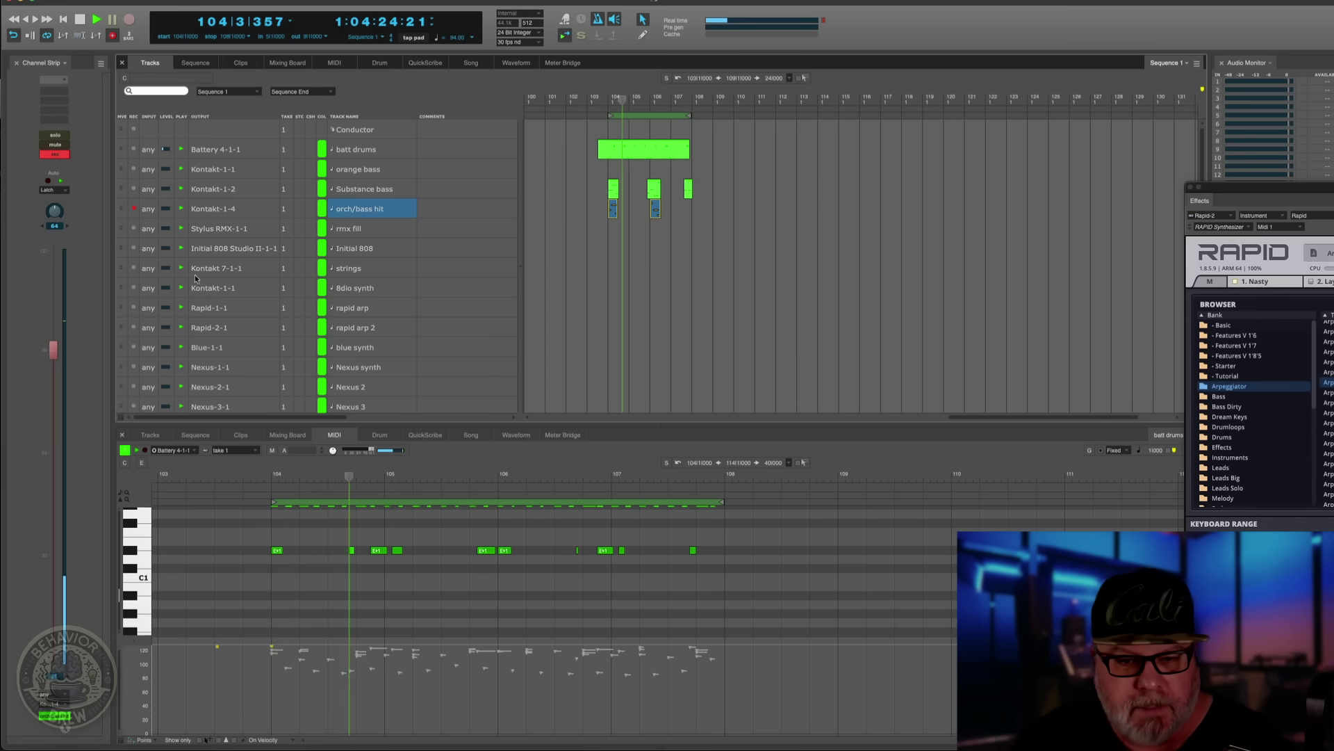
left_click(54, 352)
left_click_drag(53, 358, 54, 378)
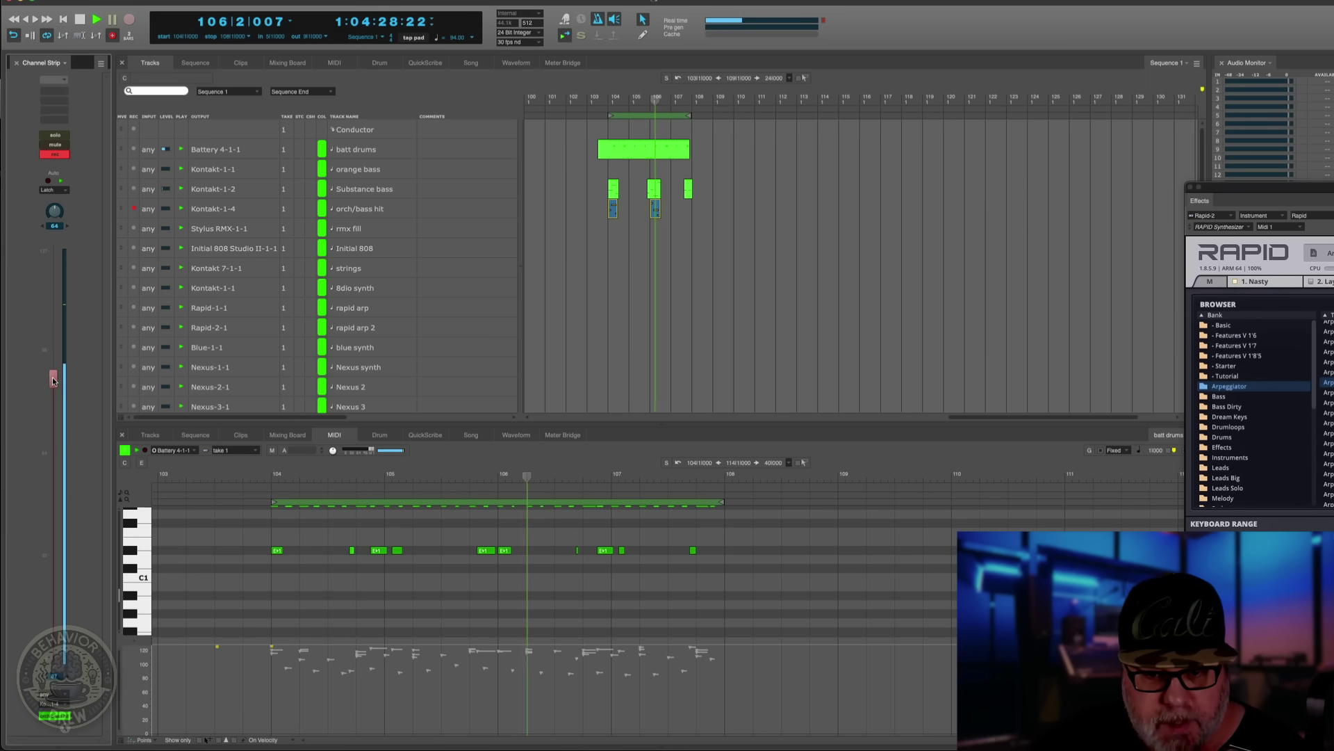
left_click(66, 153)
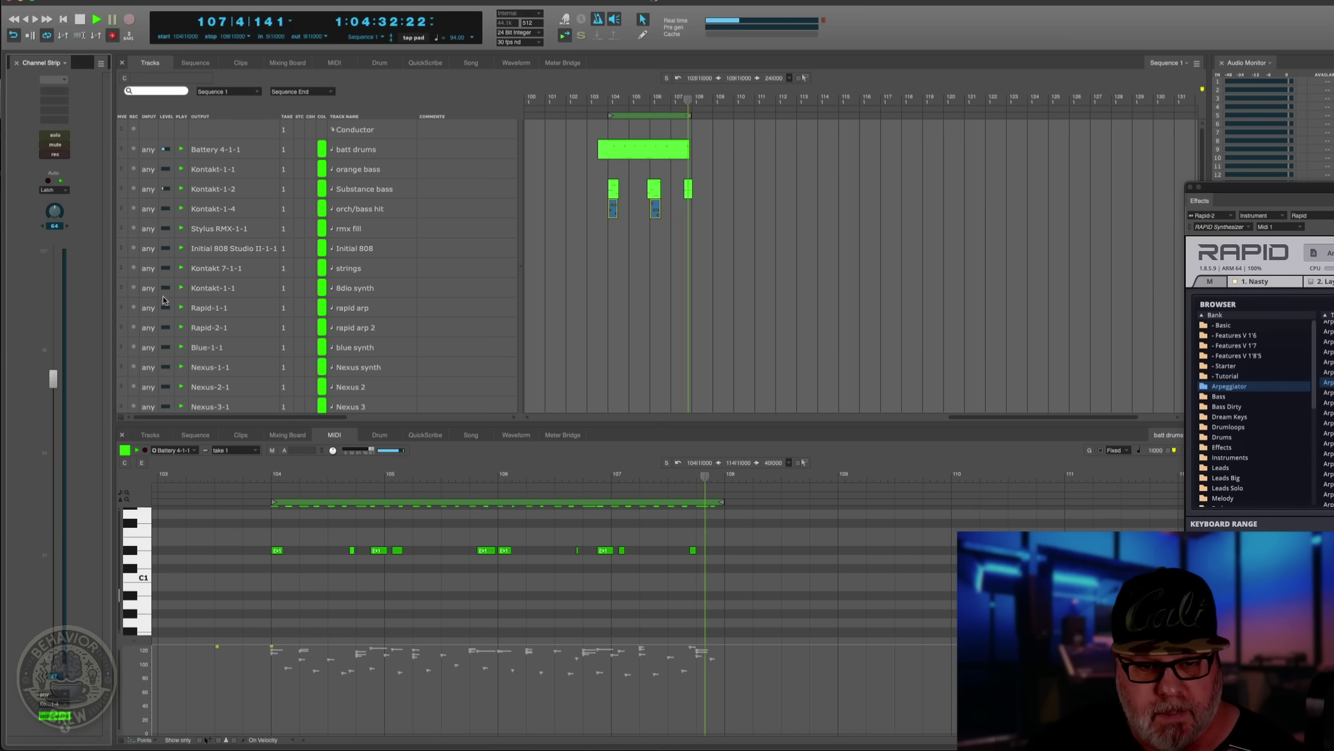
Record-arm the rapid arp track and lower the volume of its Rapid-1 instrument track while the loop plays.
left_click(135, 308)
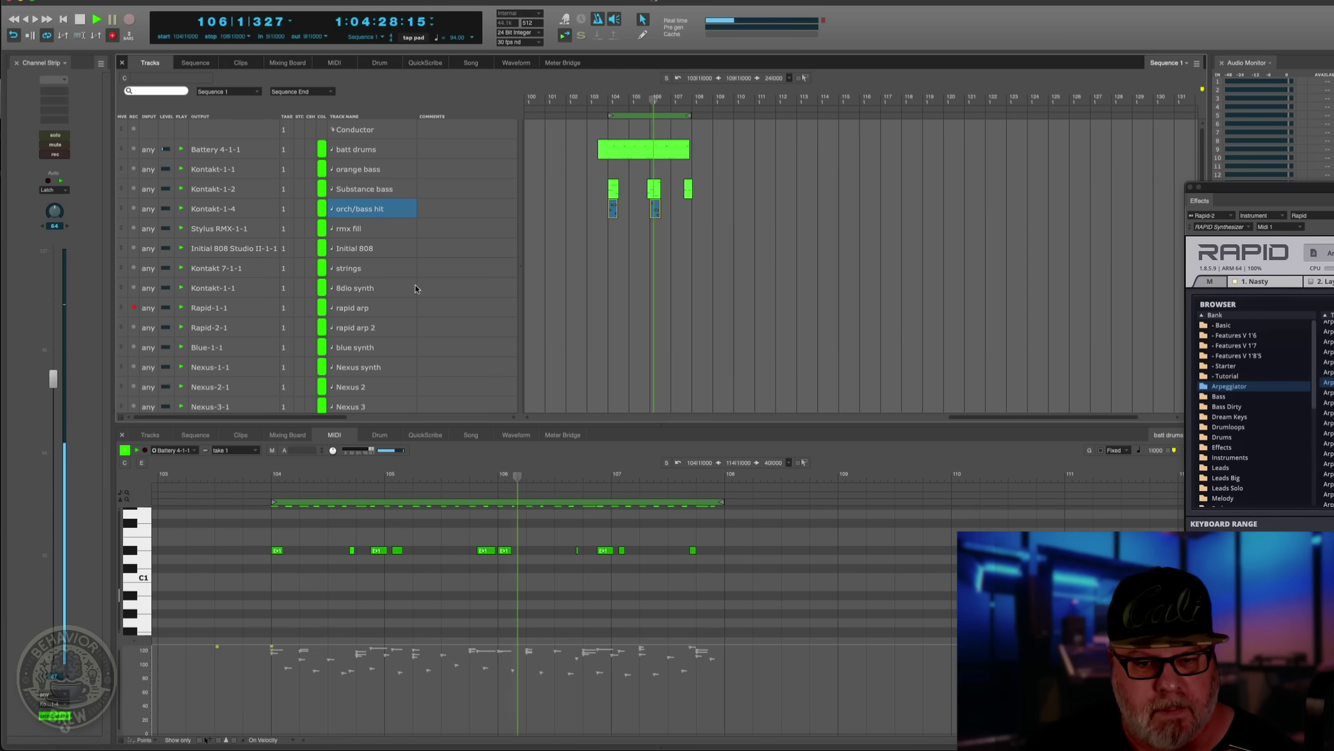
scroll(415, 286, "down", 10)
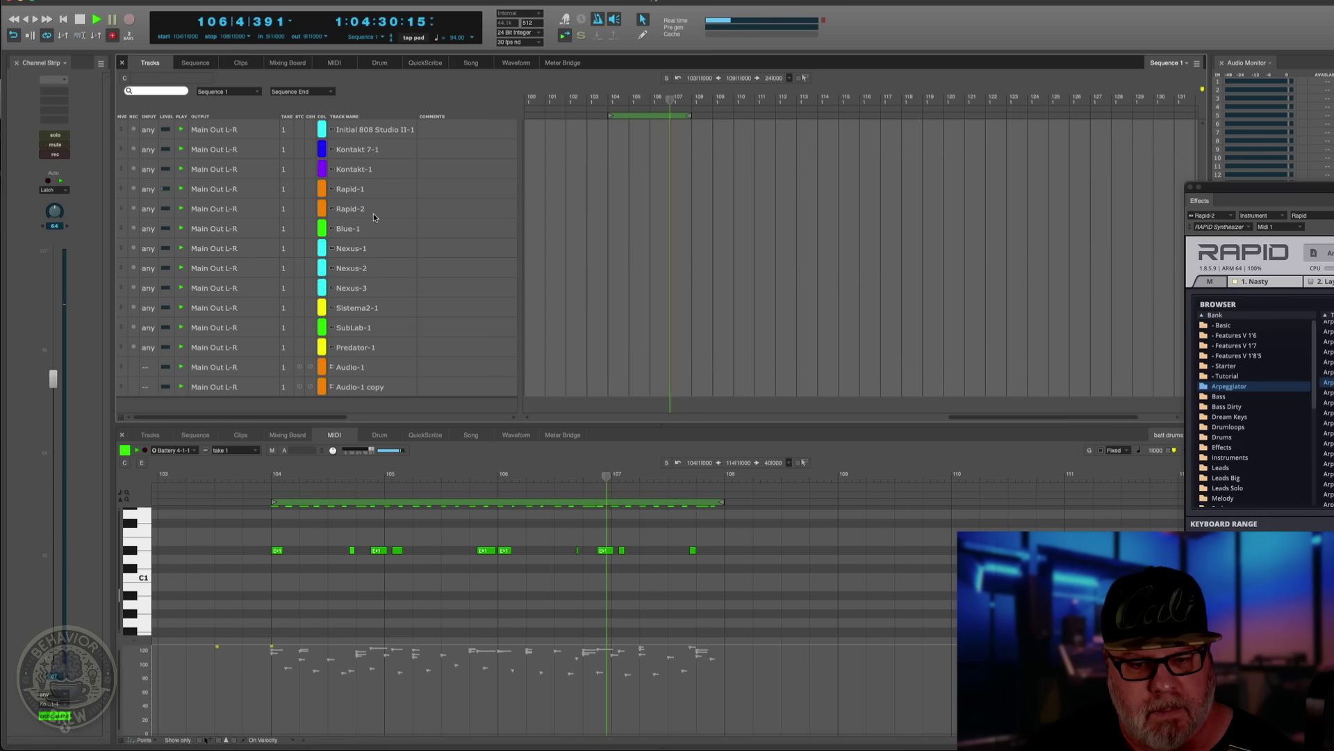
left_click(373, 215)
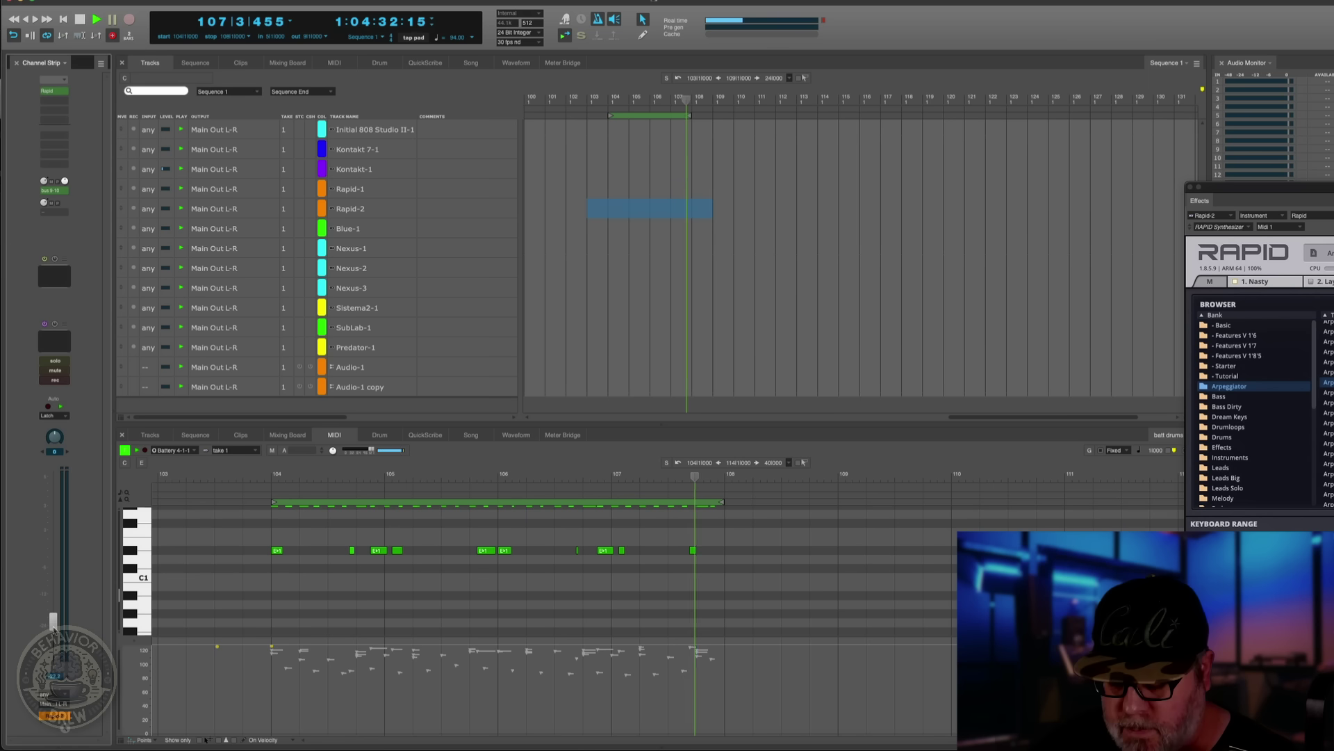
left_click_drag(53, 627, 65, 678)
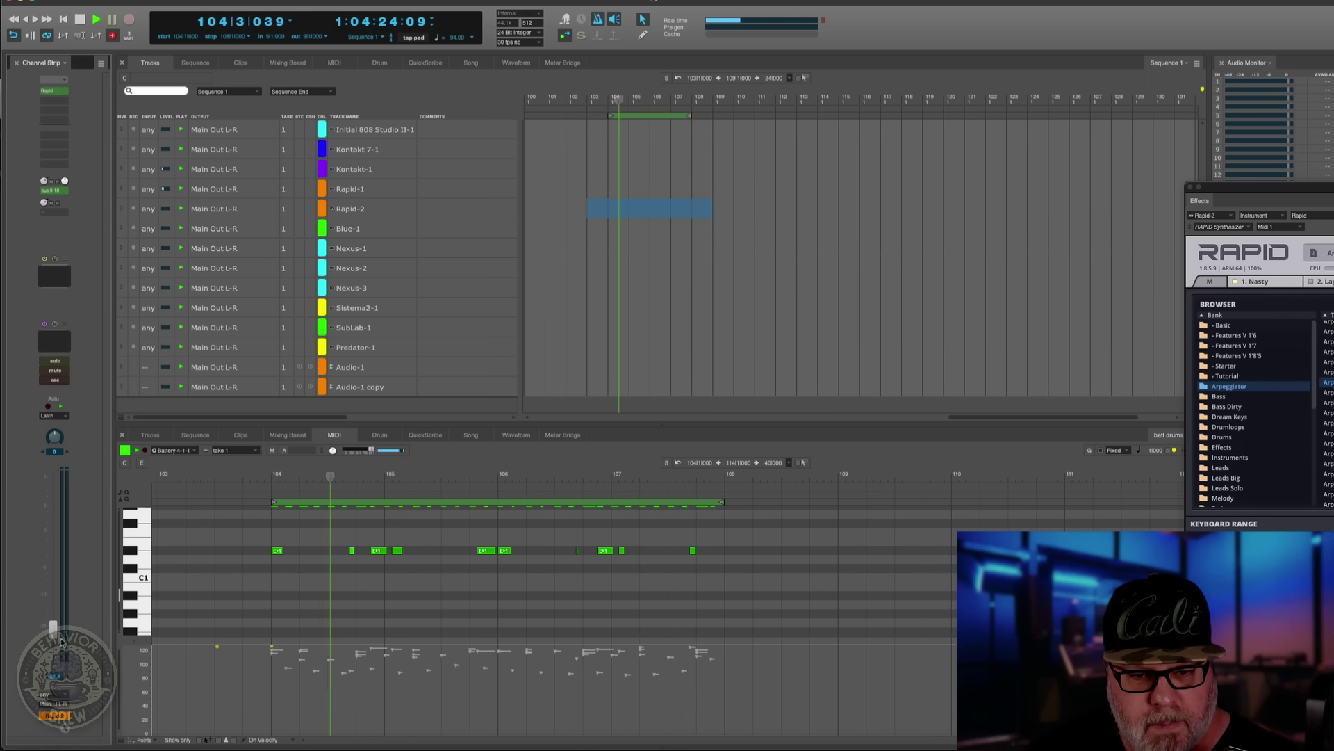
key("Up")
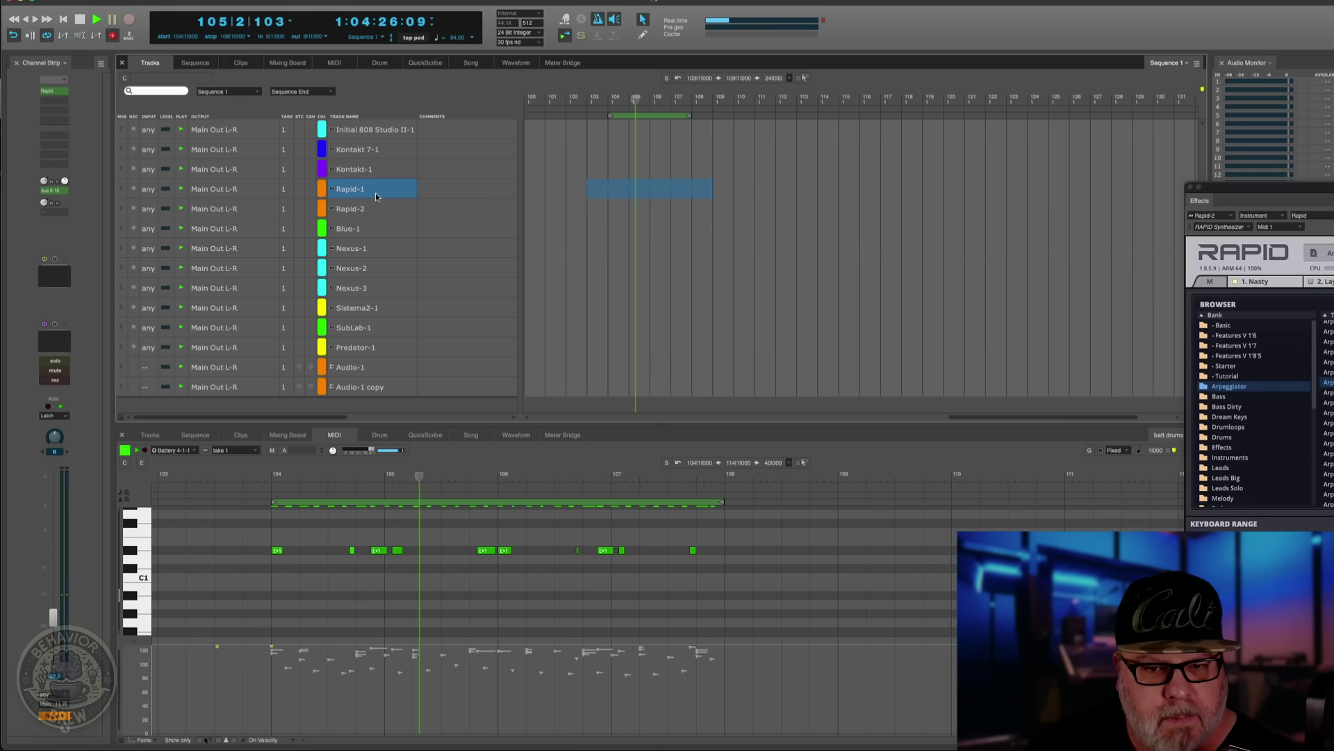
left_click_drag(53, 618, 53, 637)
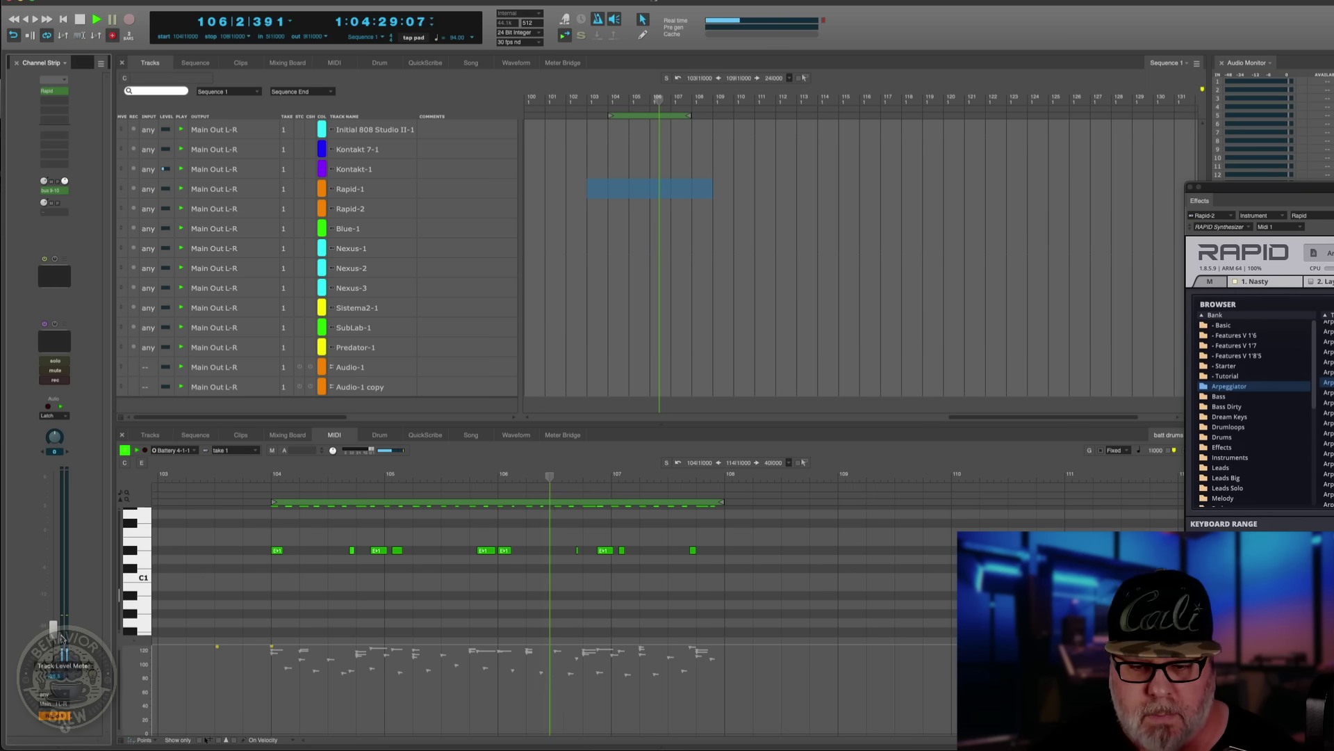
Stop playback, move the playhead to measure 103 and record a rapid arp part over the loop.
key("KP_3")
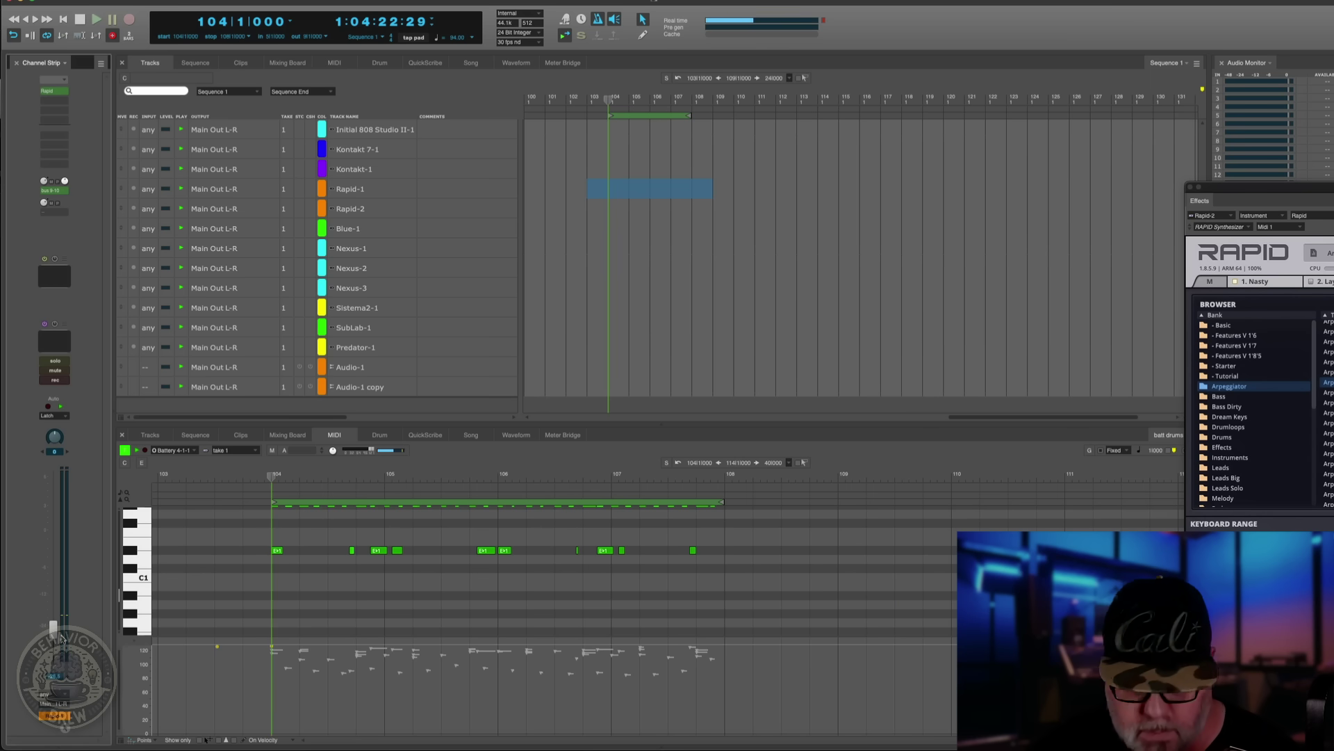
key("space")
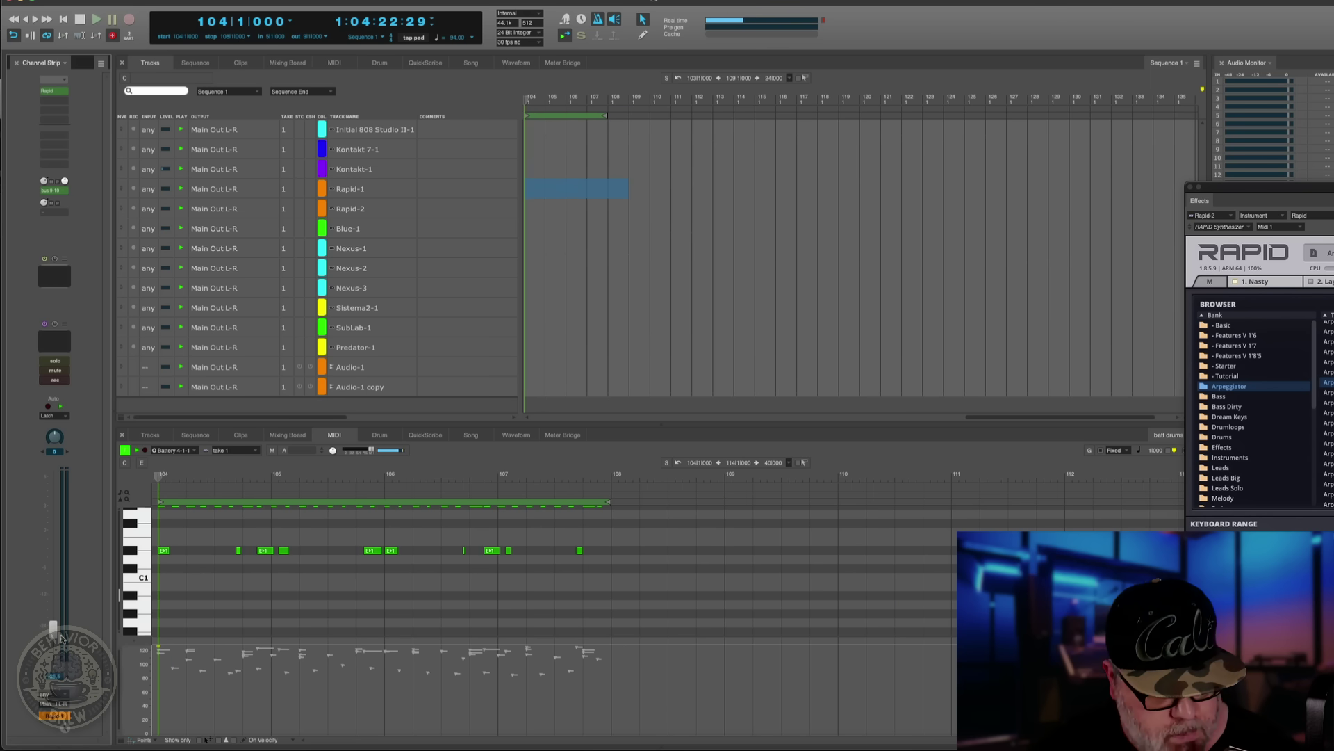
key("space")
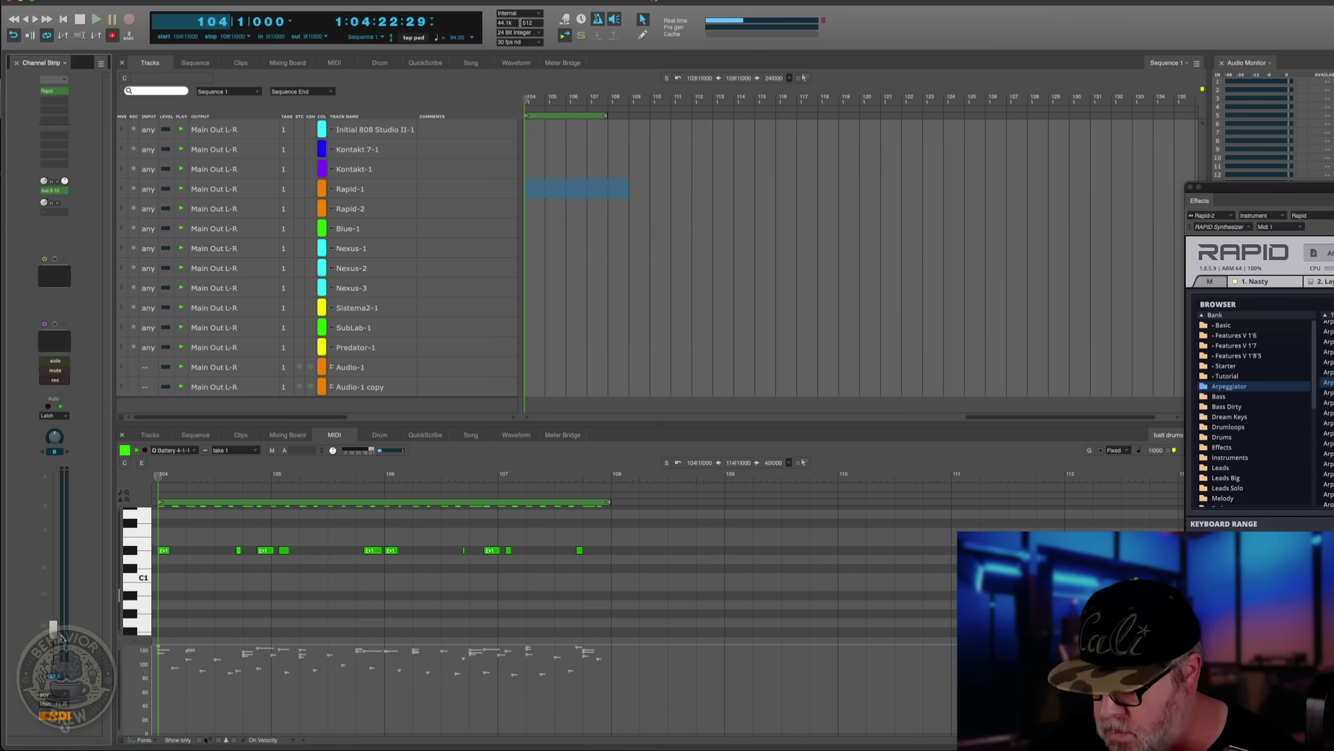
key("KP_1")
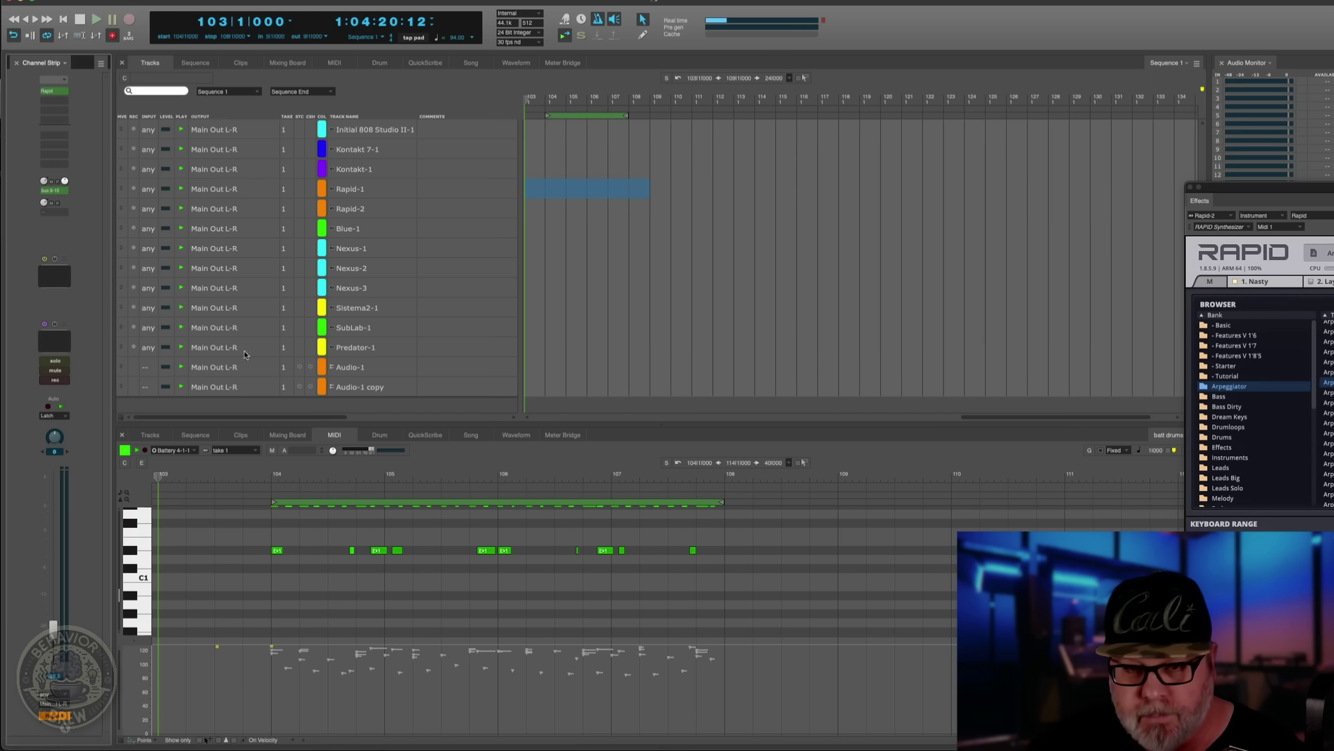
scroll(747, 215, "up", 10)
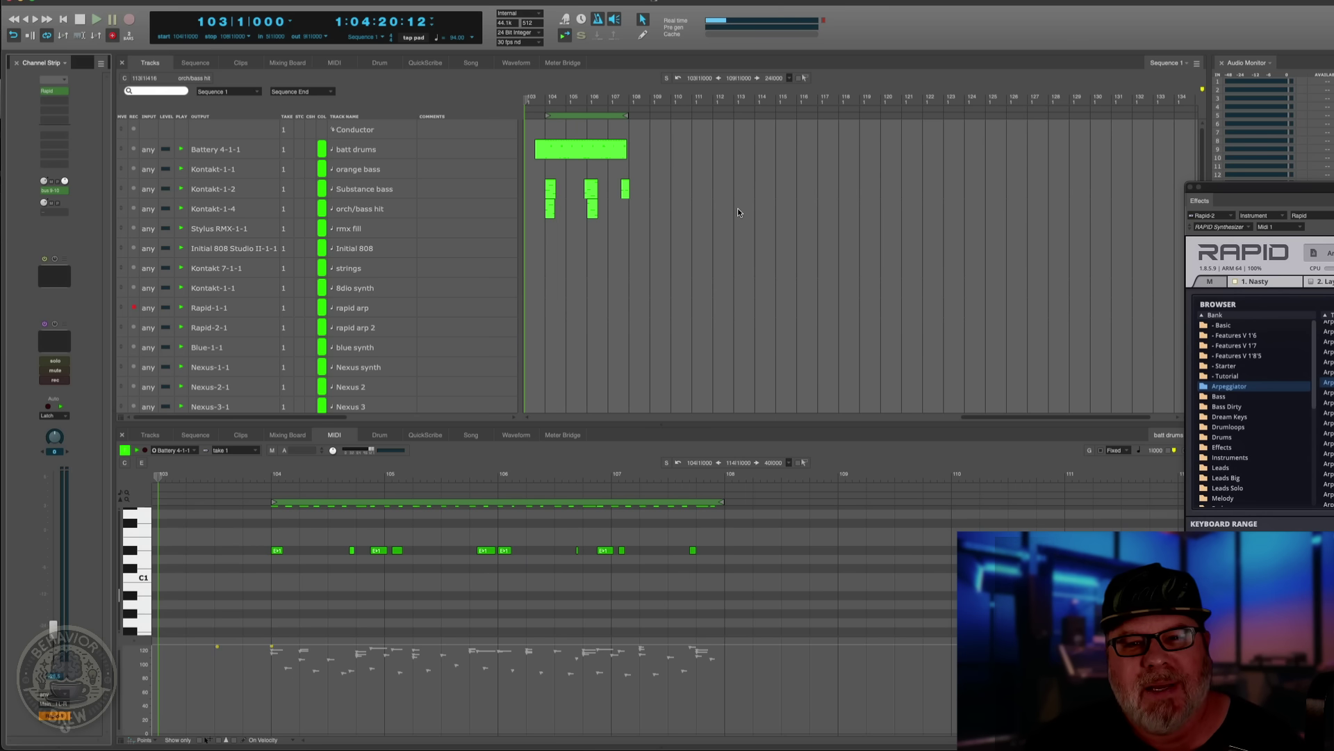
key("KP_3")
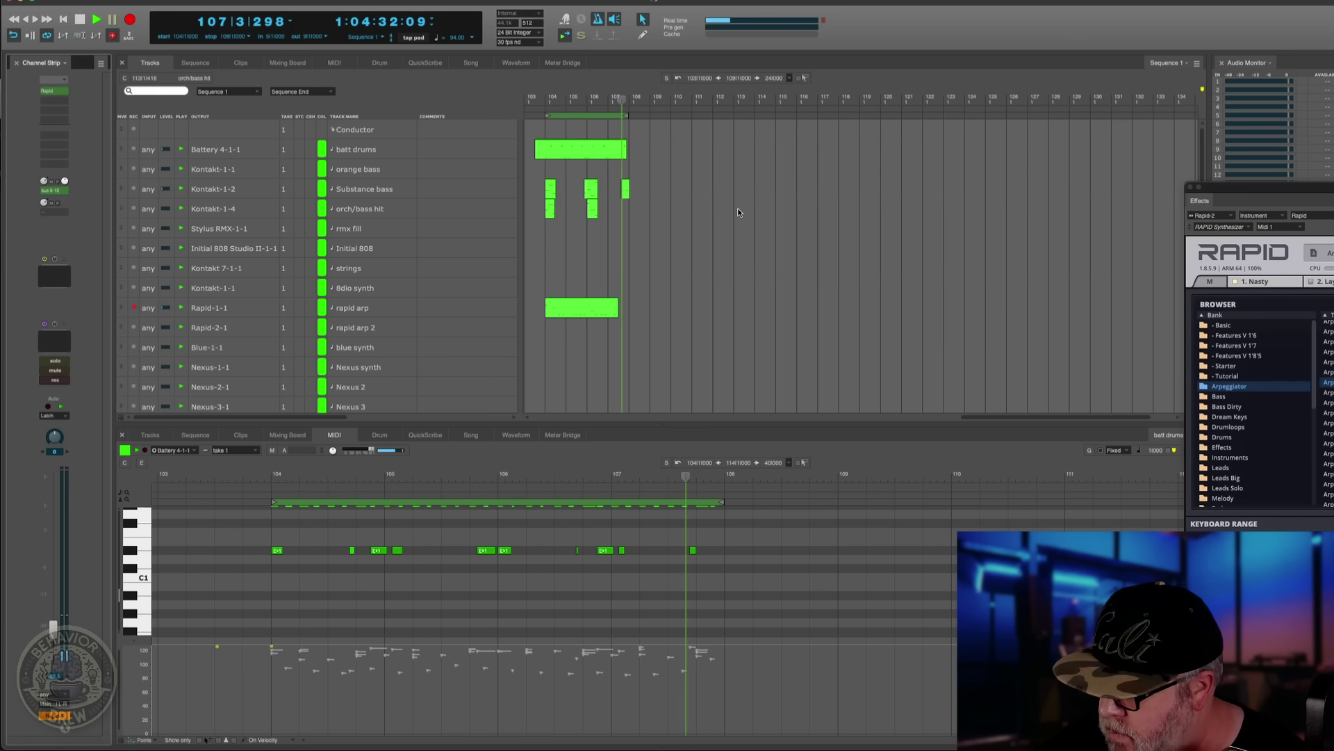
Stop recording and quantize all the rapid arp notes to sixteenths.
left_click_drag(716, 356, 565, 305)
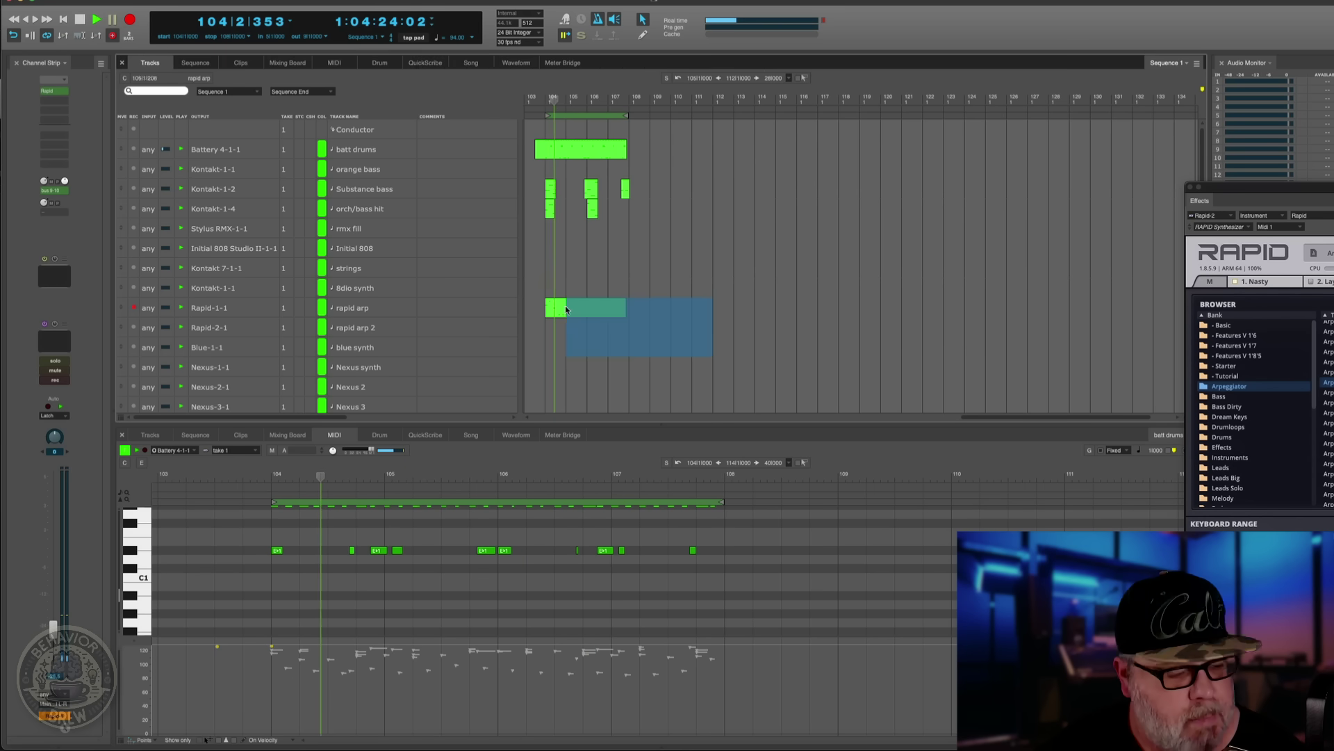
key("space")
key("alt+0")
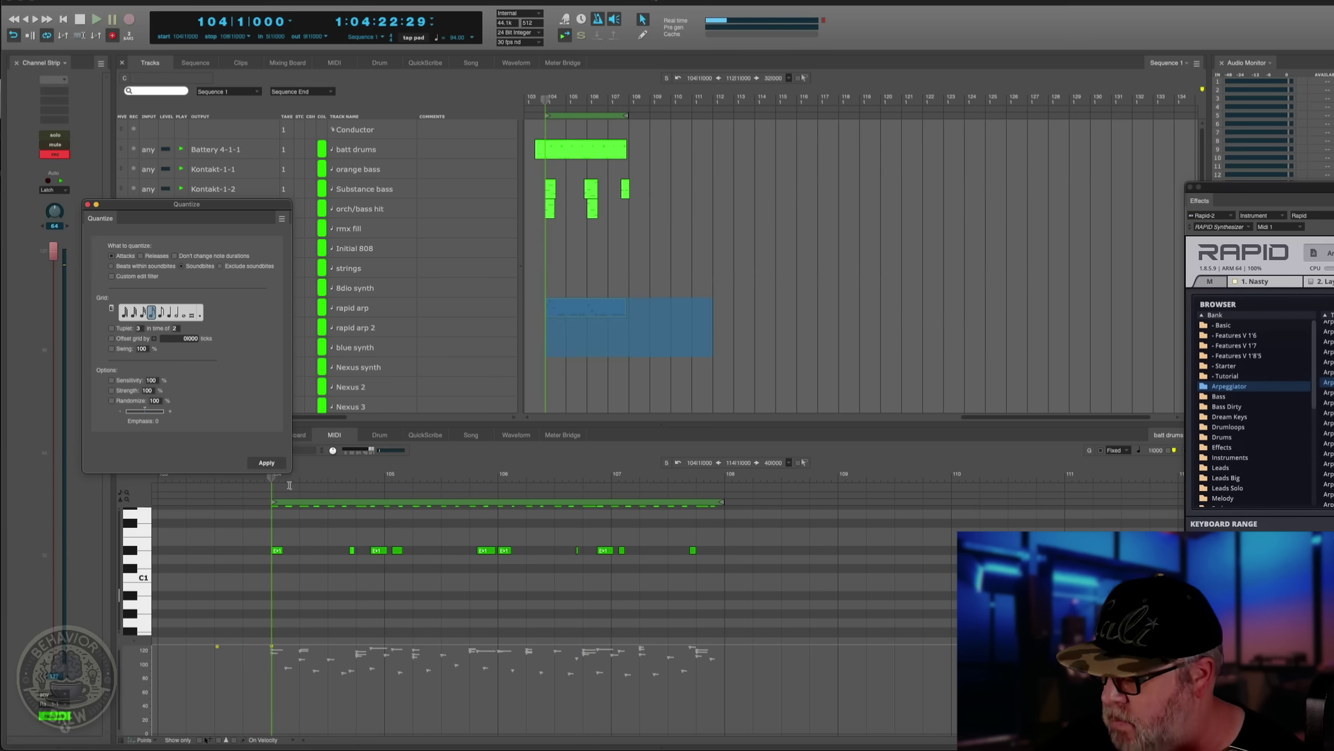
left_click(271, 468)
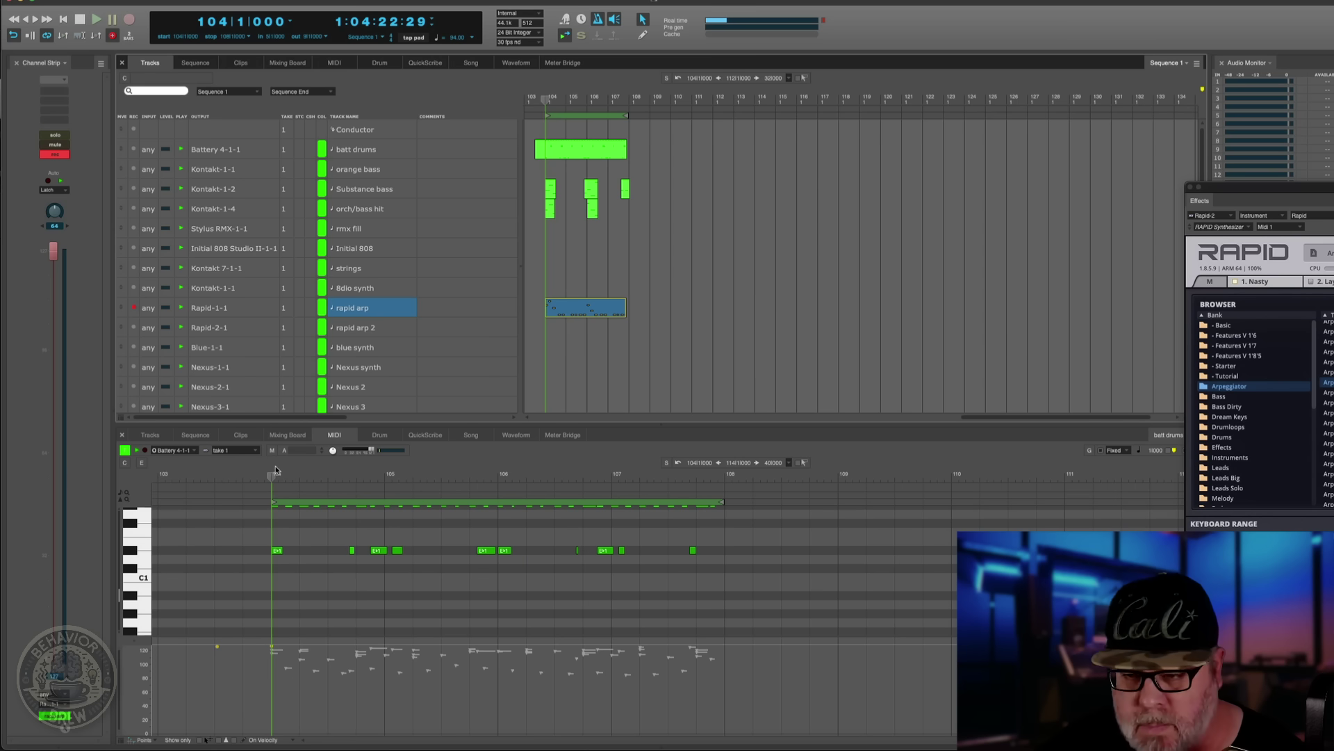
Show the rapid arp part in the MIDI editor, enlarge its note grid and play back the loop.
left_click(568, 312)
left_click(191, 653)
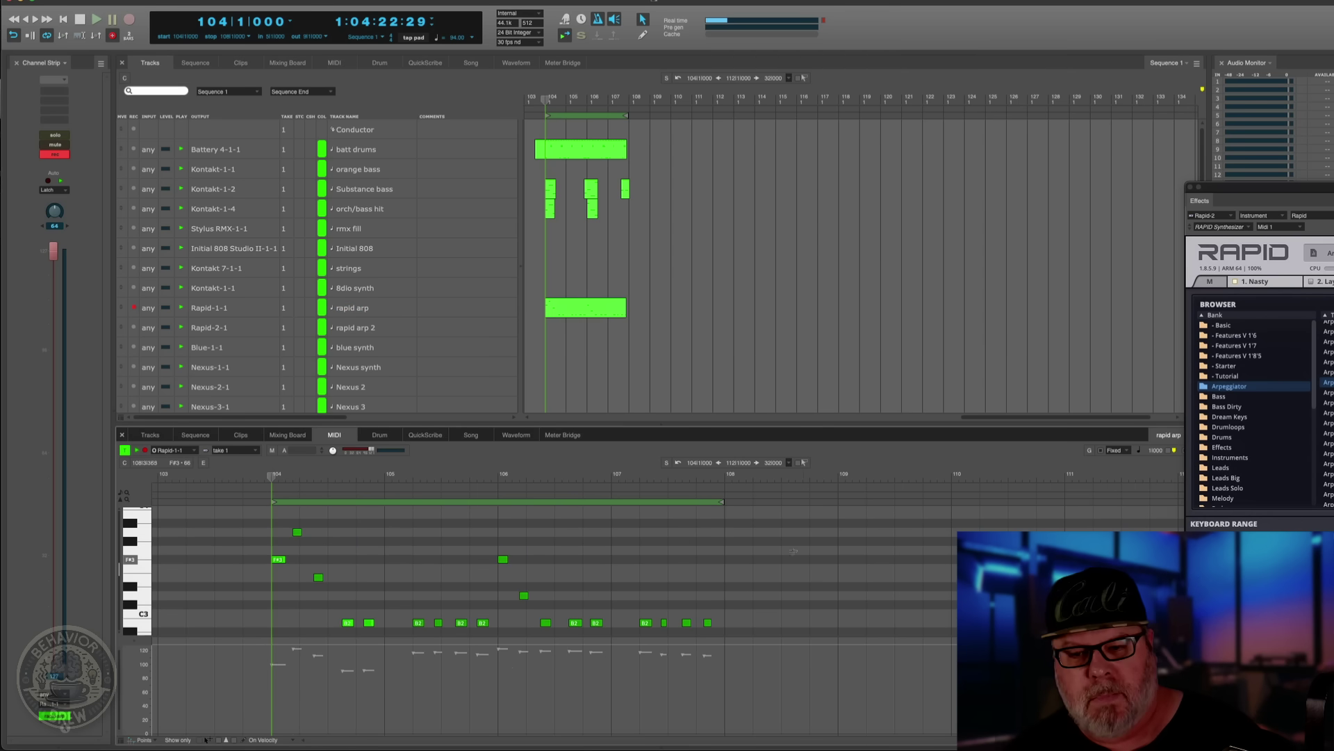
left_click_drag(131, 638, 131, 663)
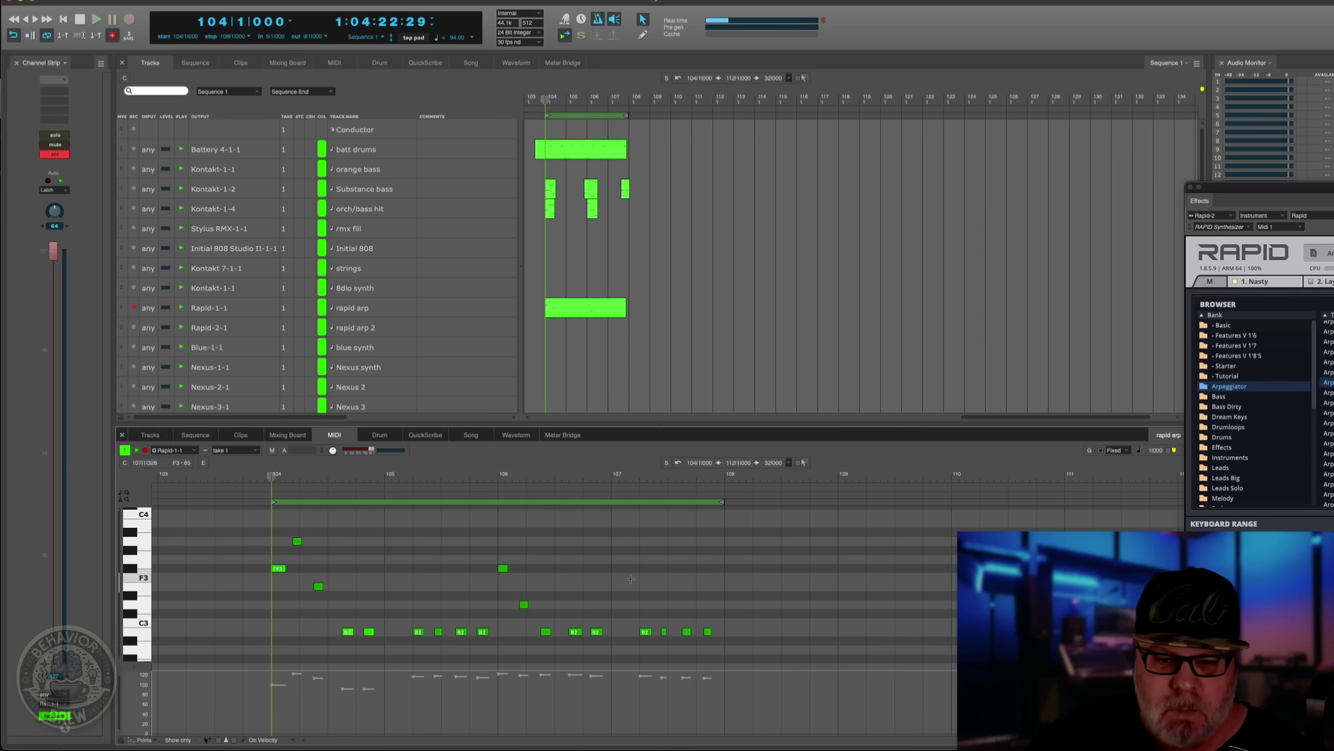
key("space")
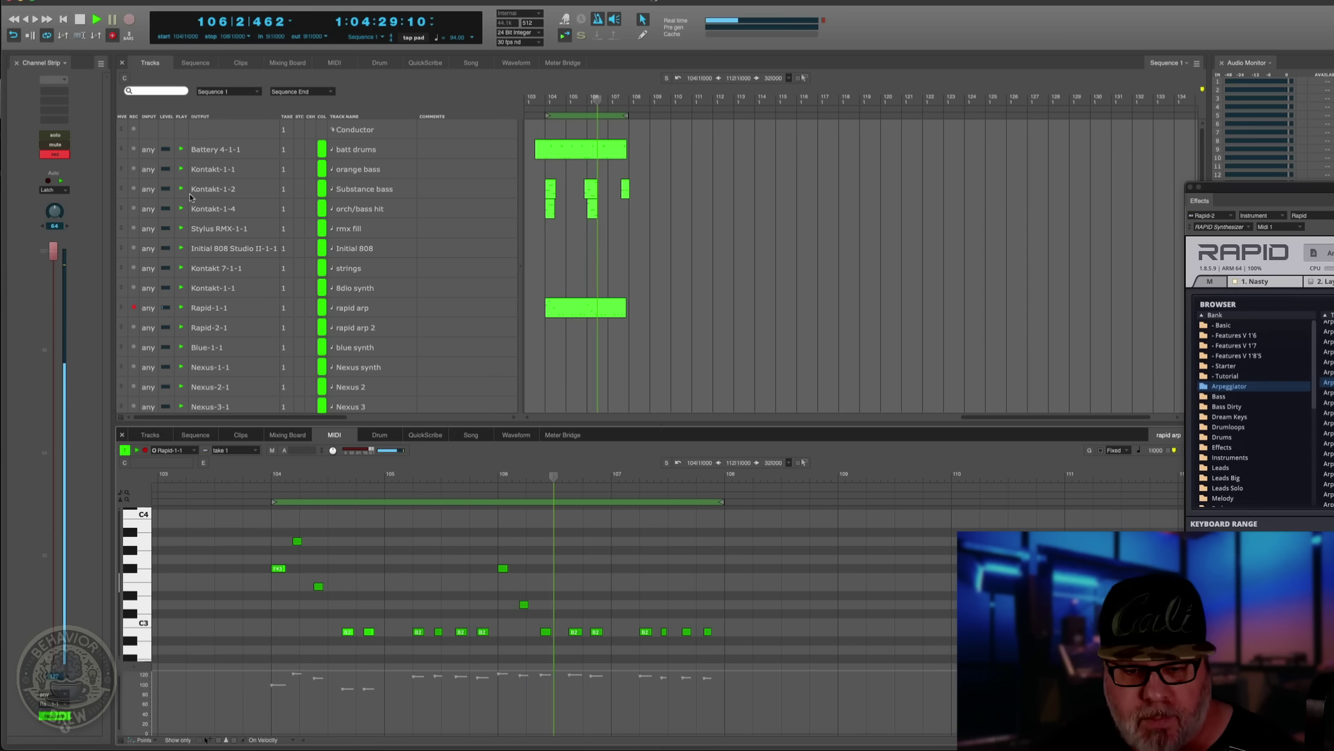
key("space")
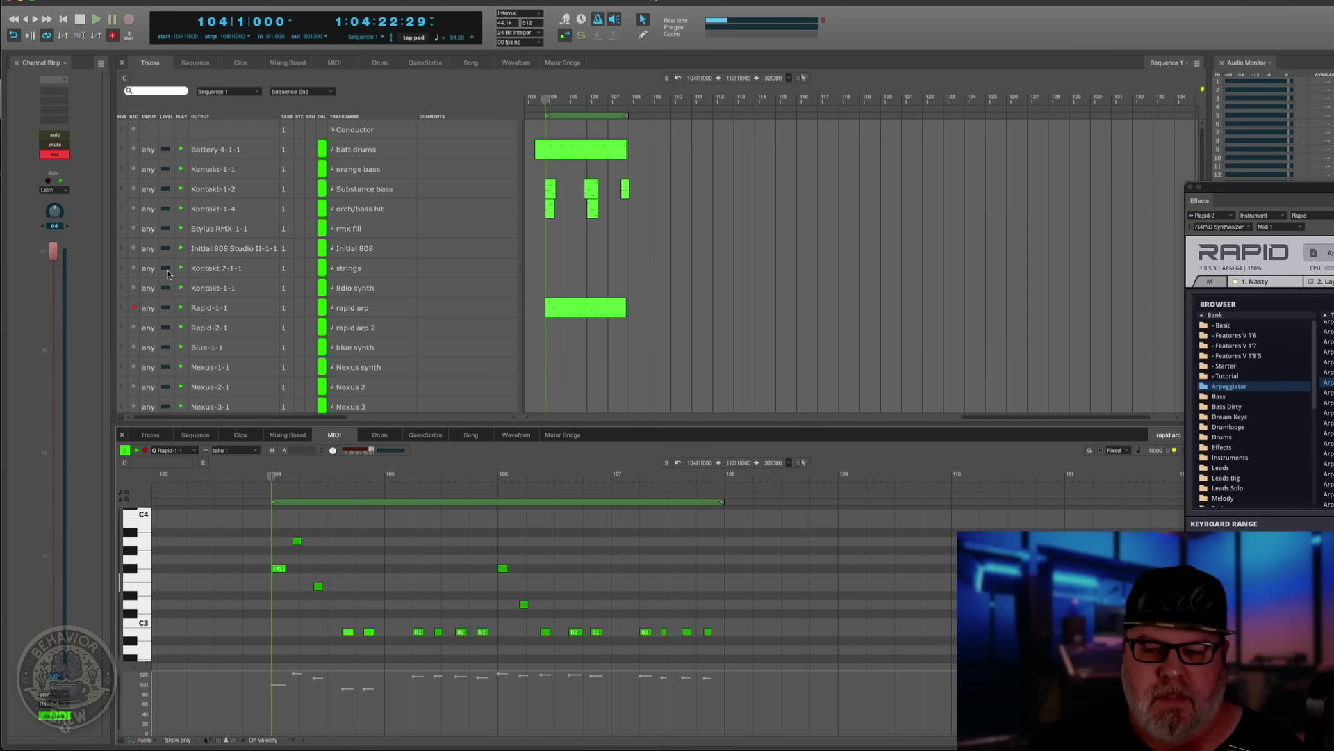
Record-arm the strings track and audition its sound along with the loop.
left_click(134, 268)
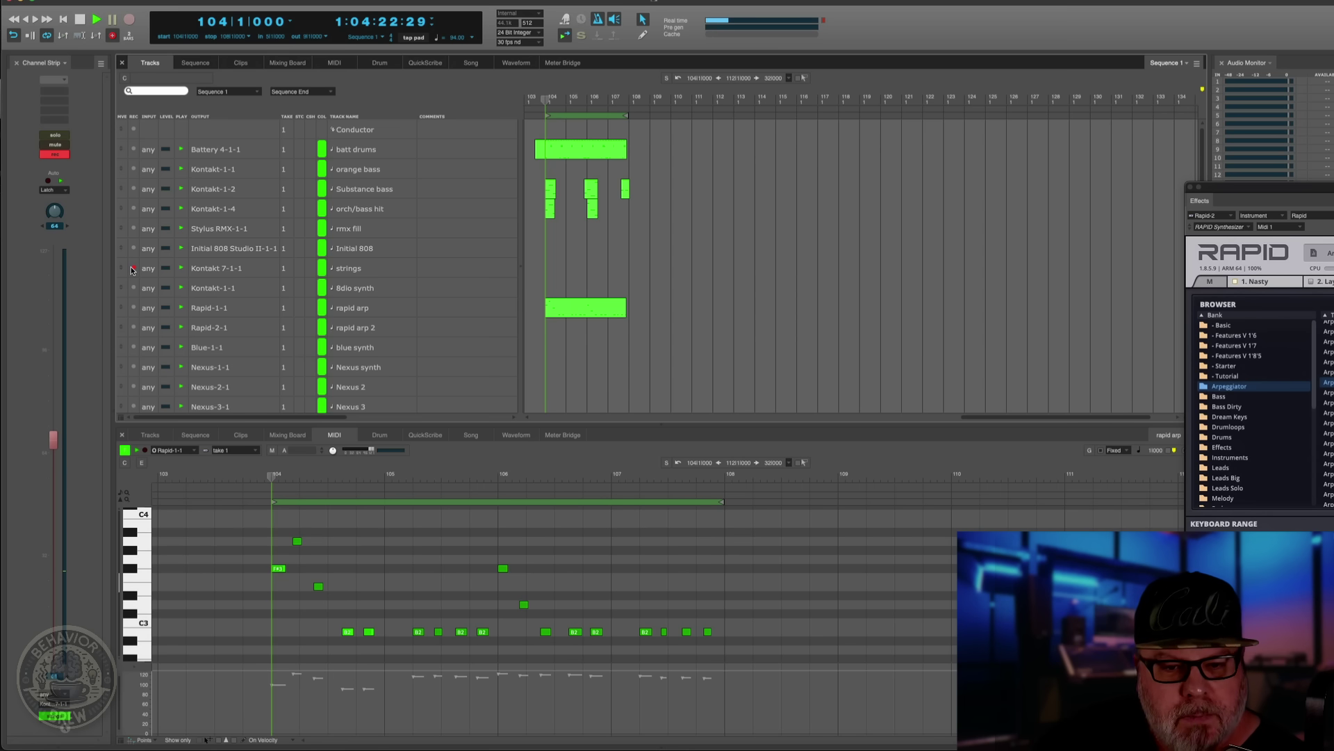
key("space")
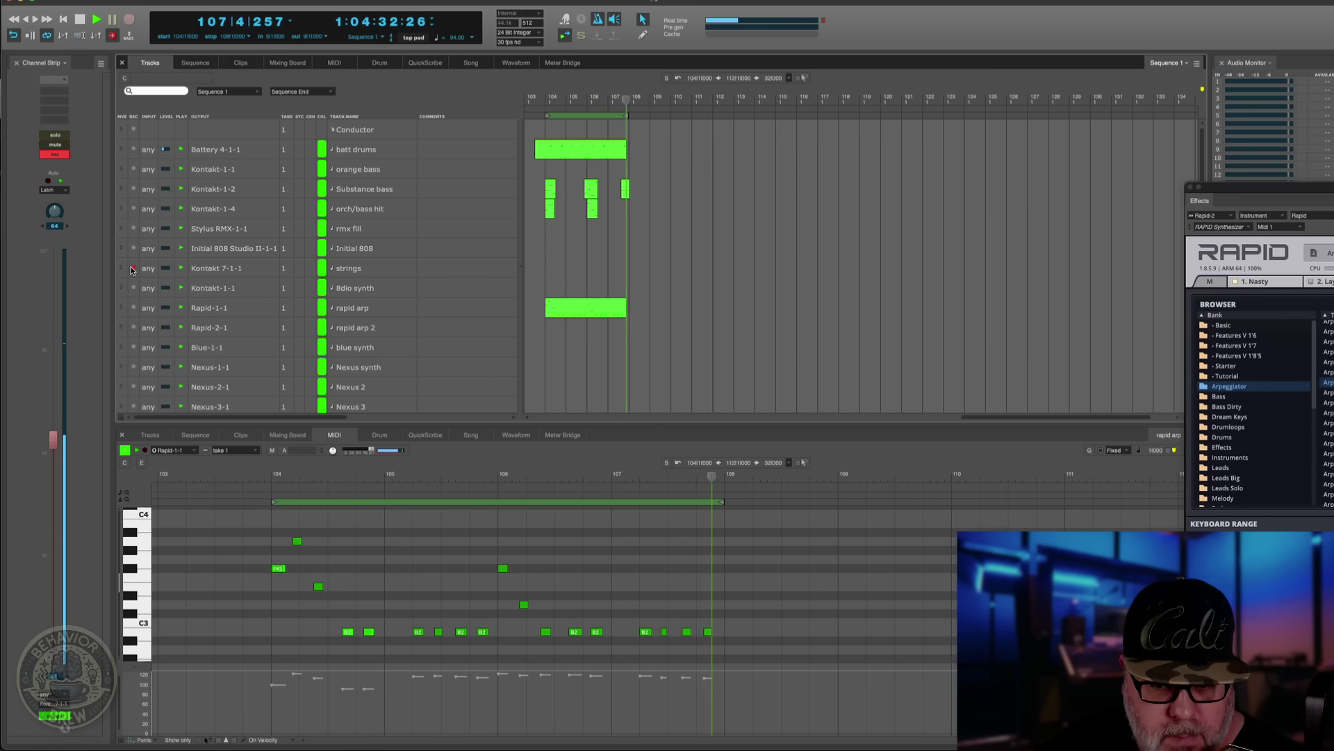
key("space")
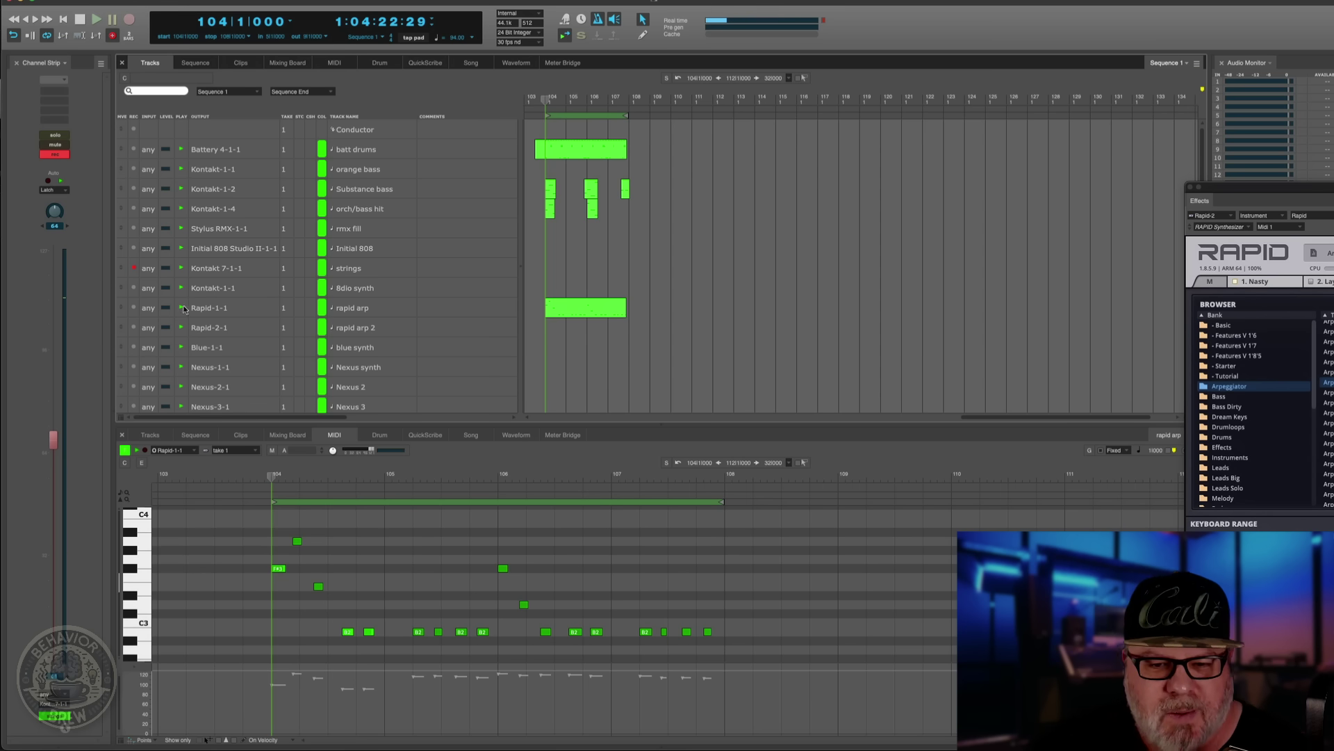
Record-arm the blue synth track and lower the Blue-1 instrument's volume fader.
left_click(134, 347)
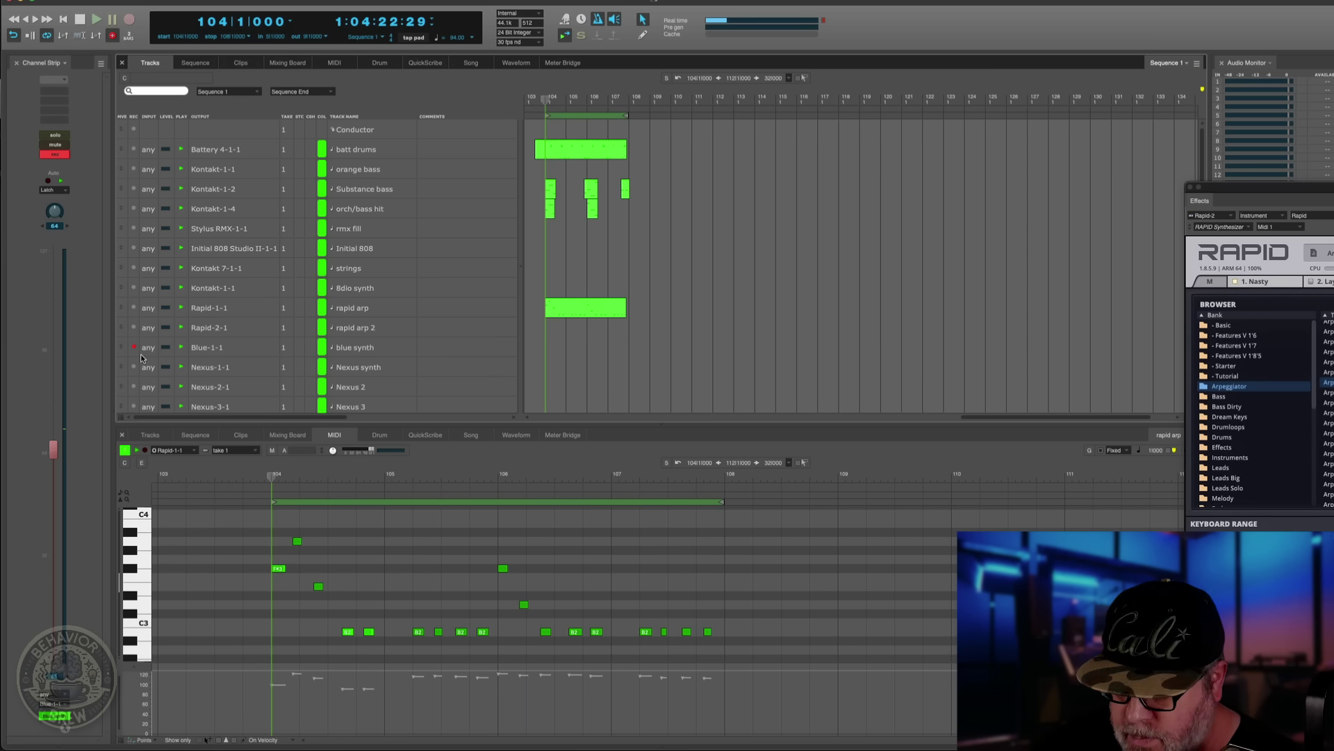
scroll(384, 294, "down", 4)
scroll(384, 298, "down", 8)
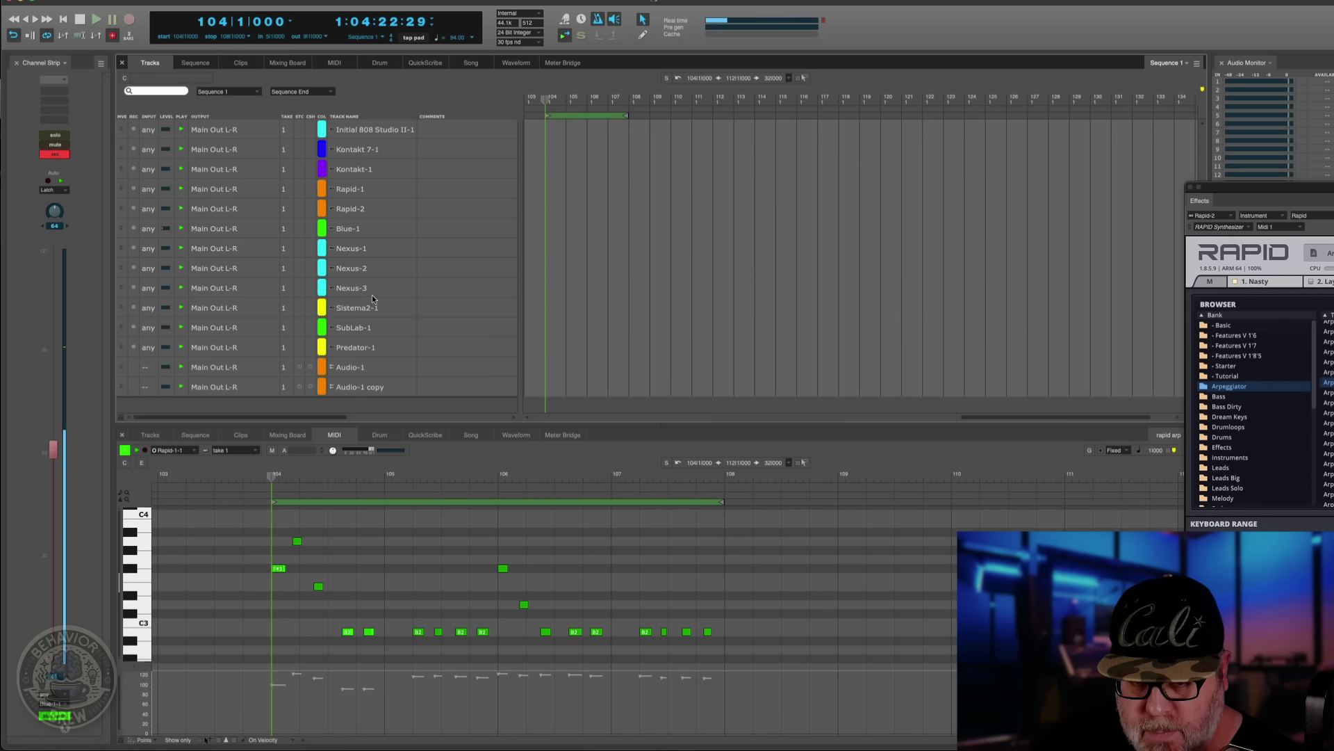
left_click(357, 236)
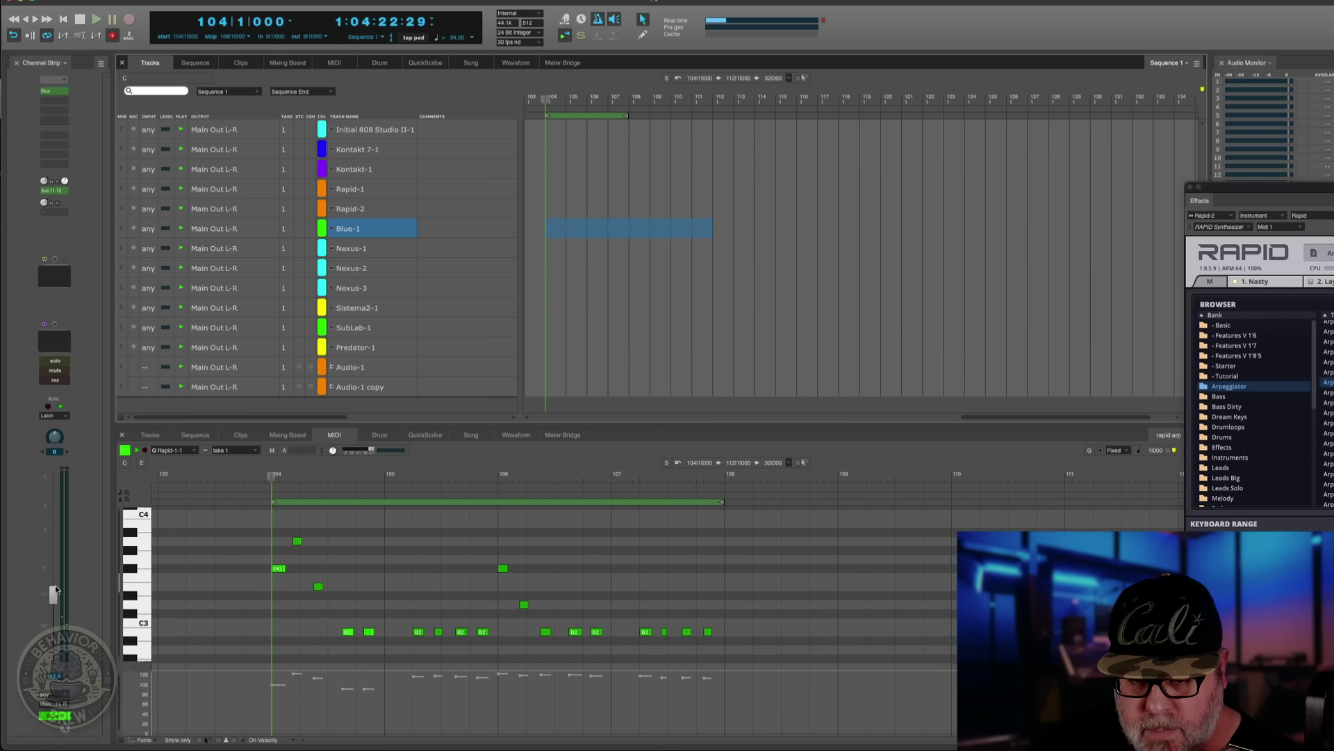
left_click_drag(54, 589, 113, 673)
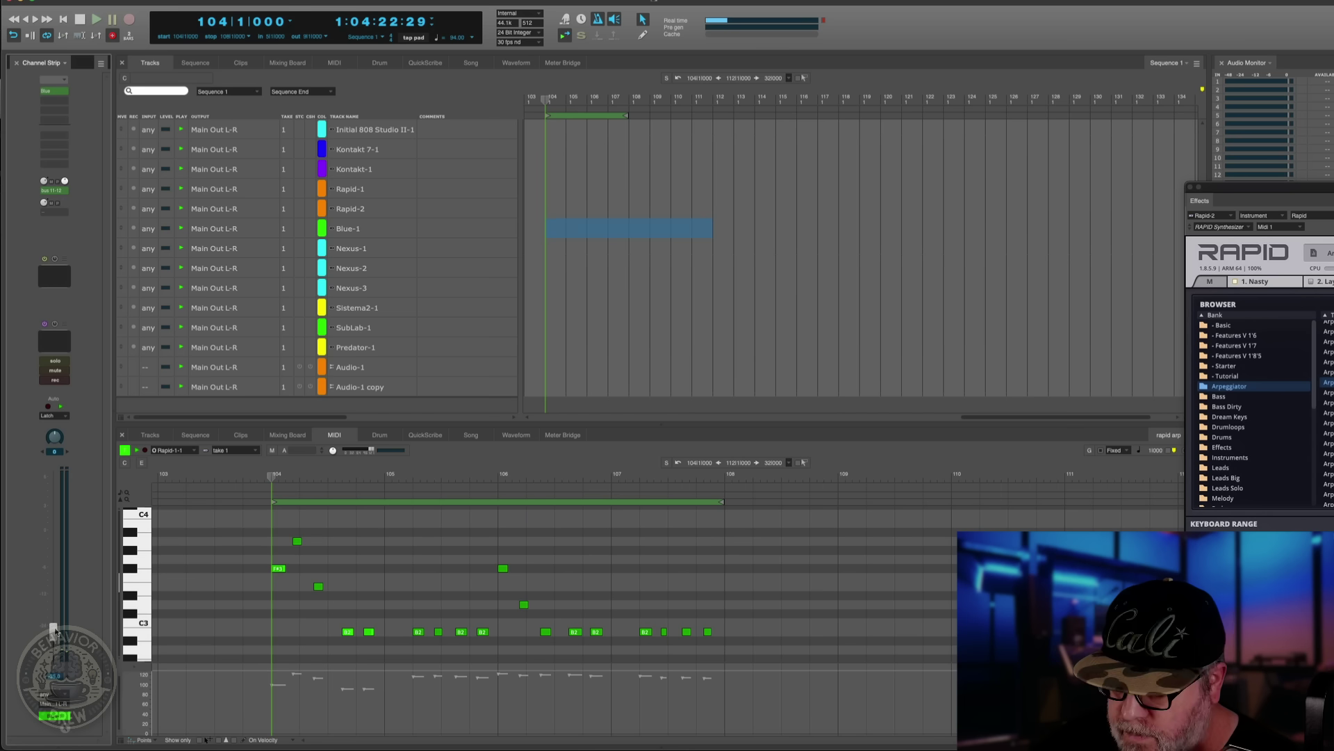
left_click_drag(55, 631, 97, 584)
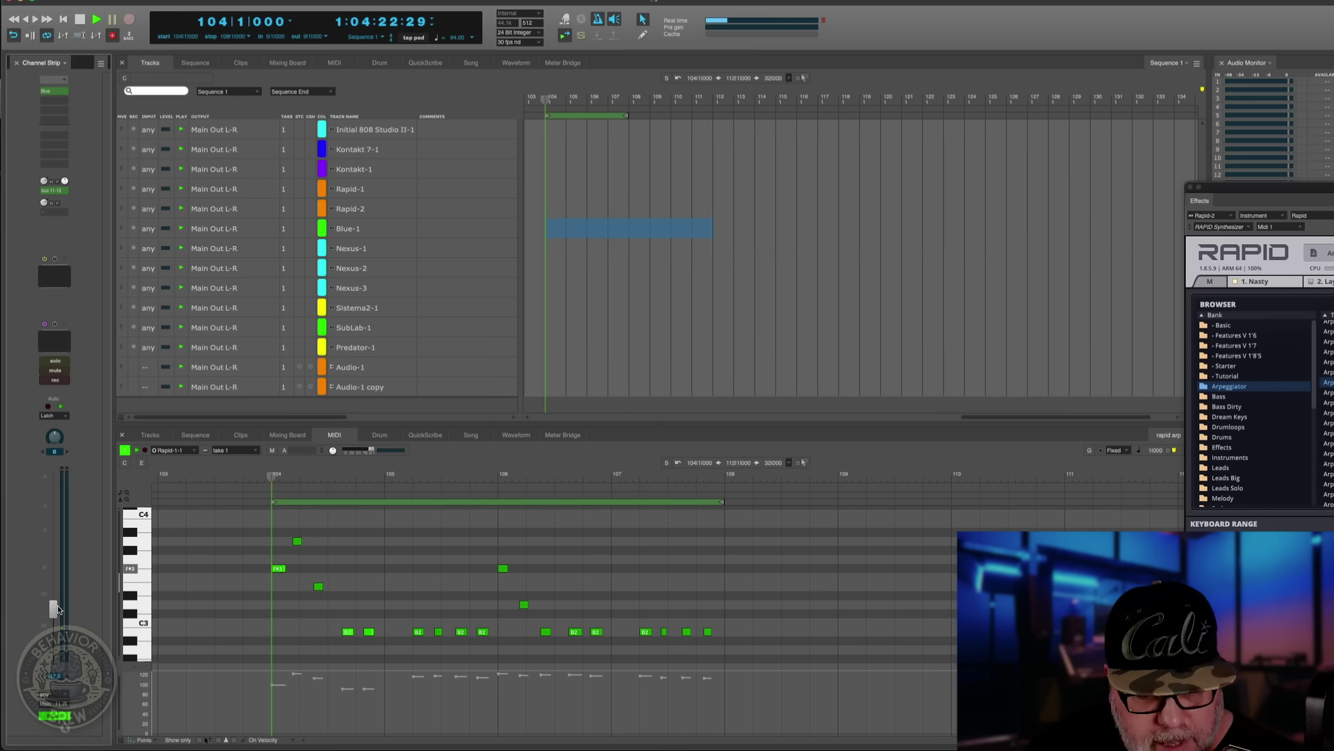
Play the loop to rehearse the blue synth, record its part over the loop and stop.
key("space")
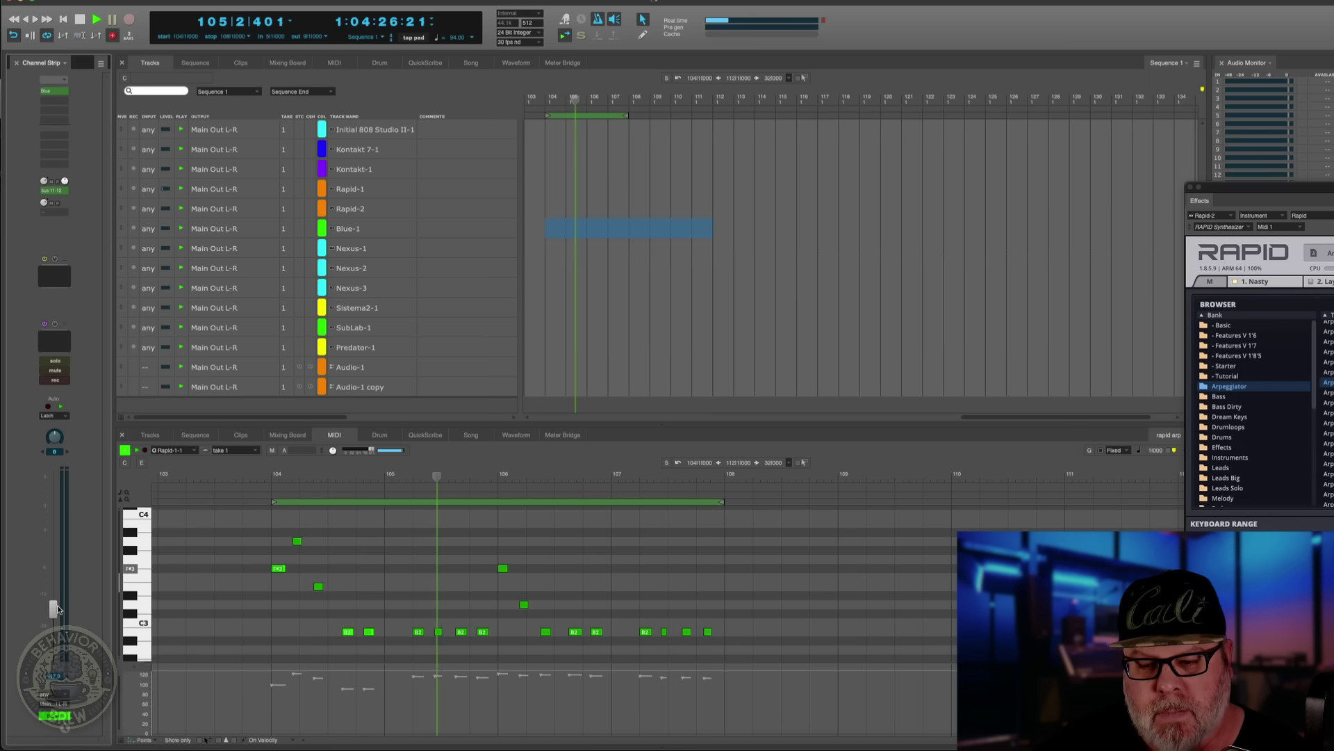
key("space")
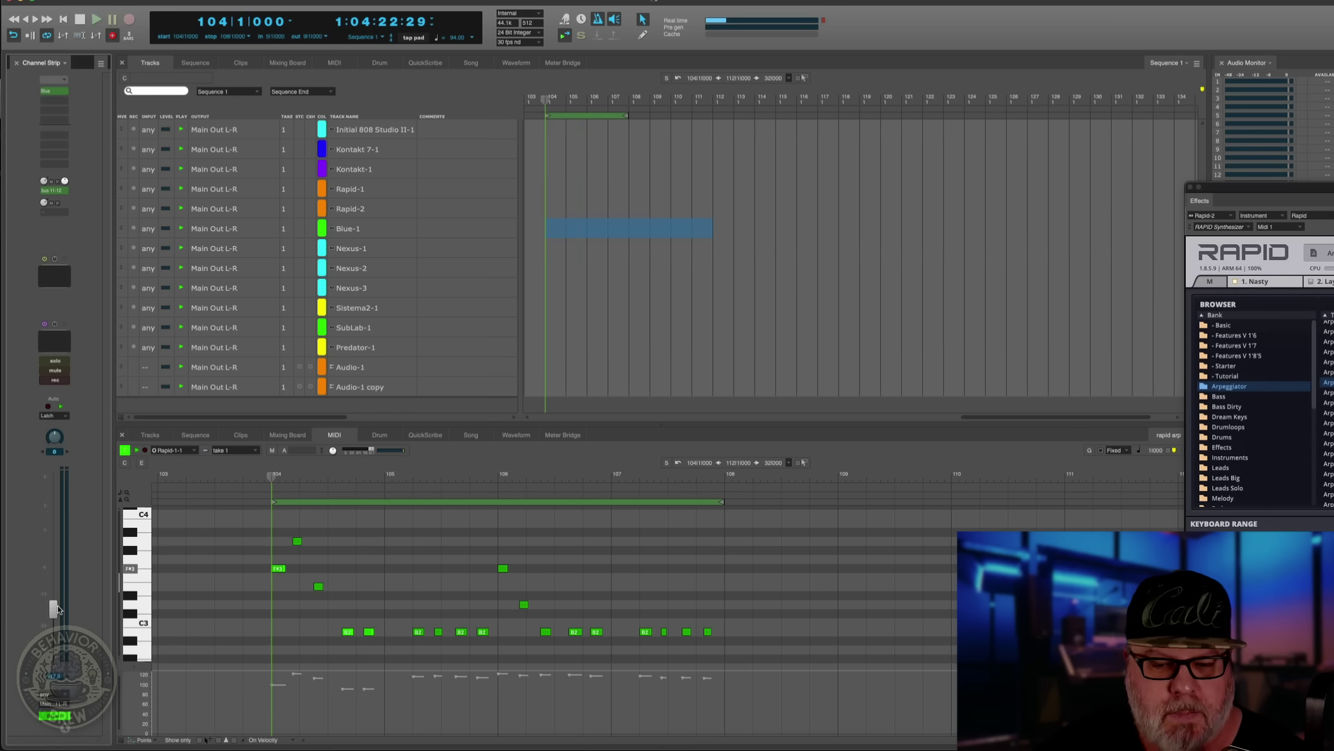
key("space")
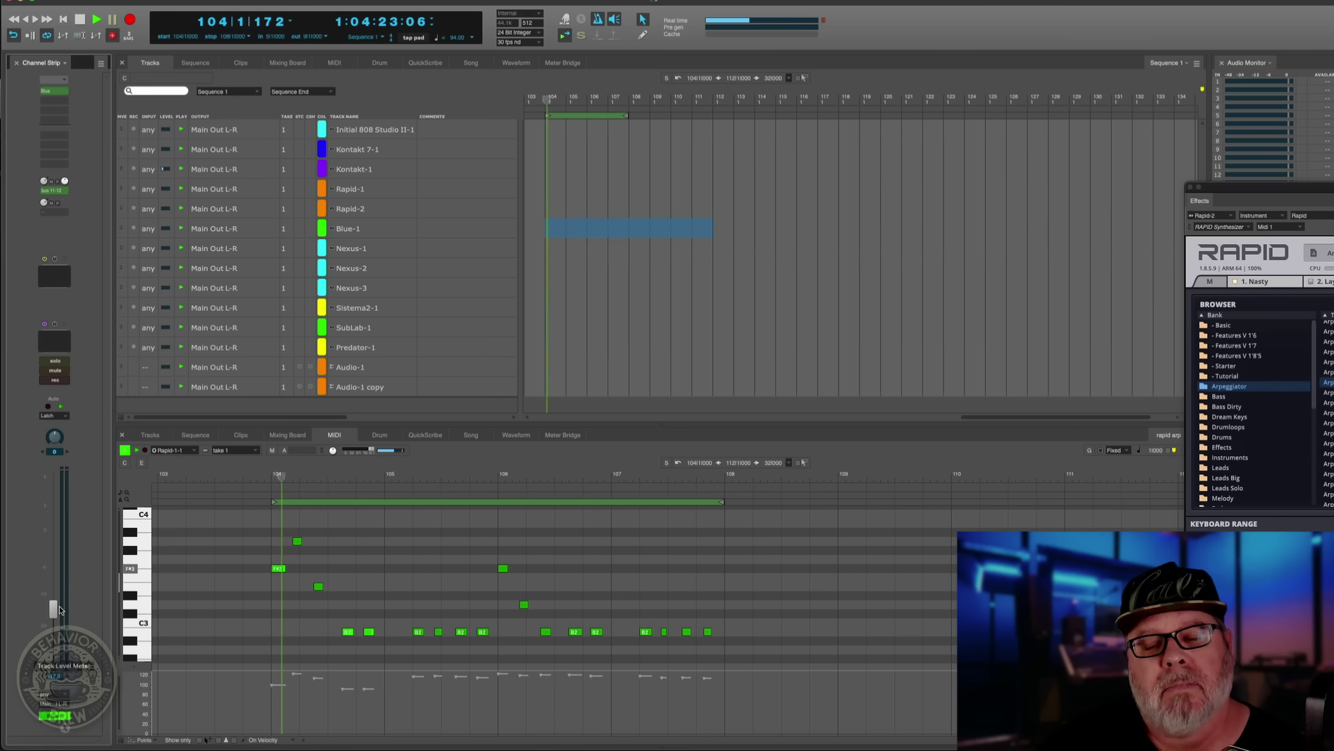
key("space")
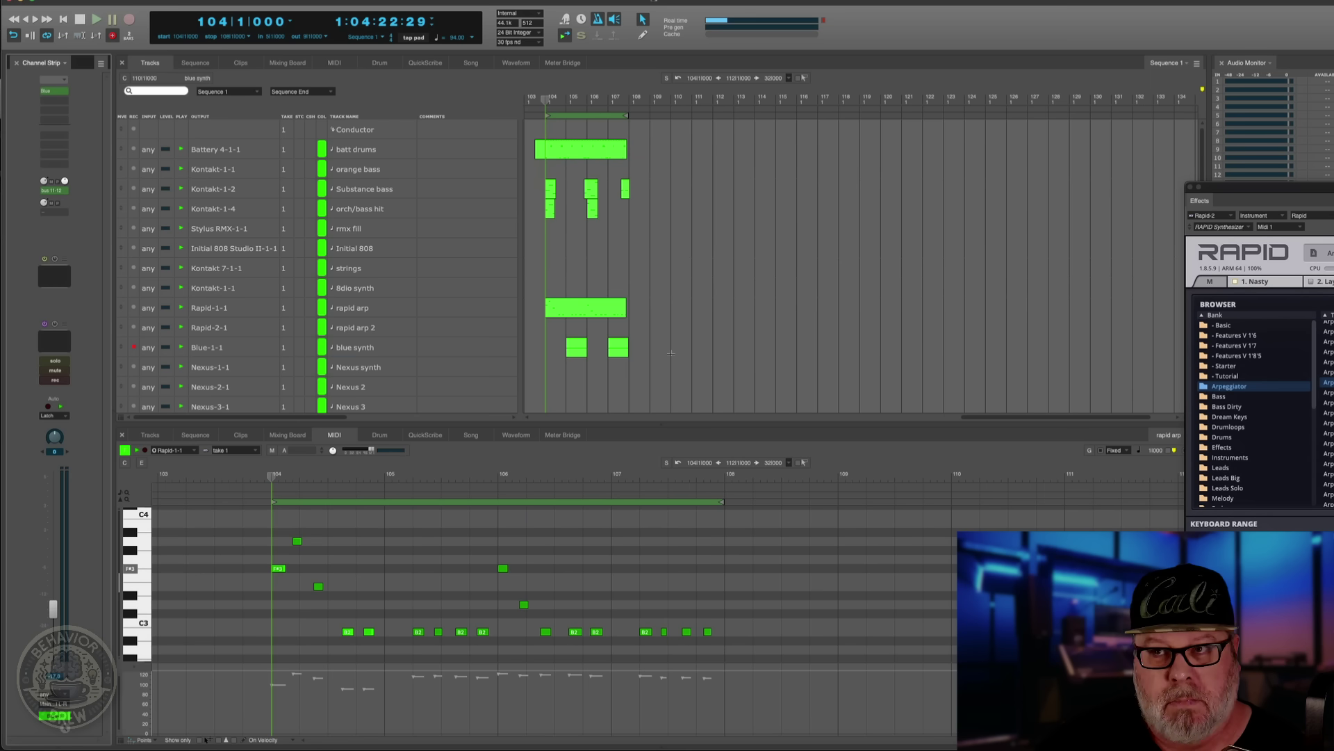
Select all the recorded blue synth notes and quantize them to quarter notes.
left_click_drag(671, 353, 547, 351)
key("0")
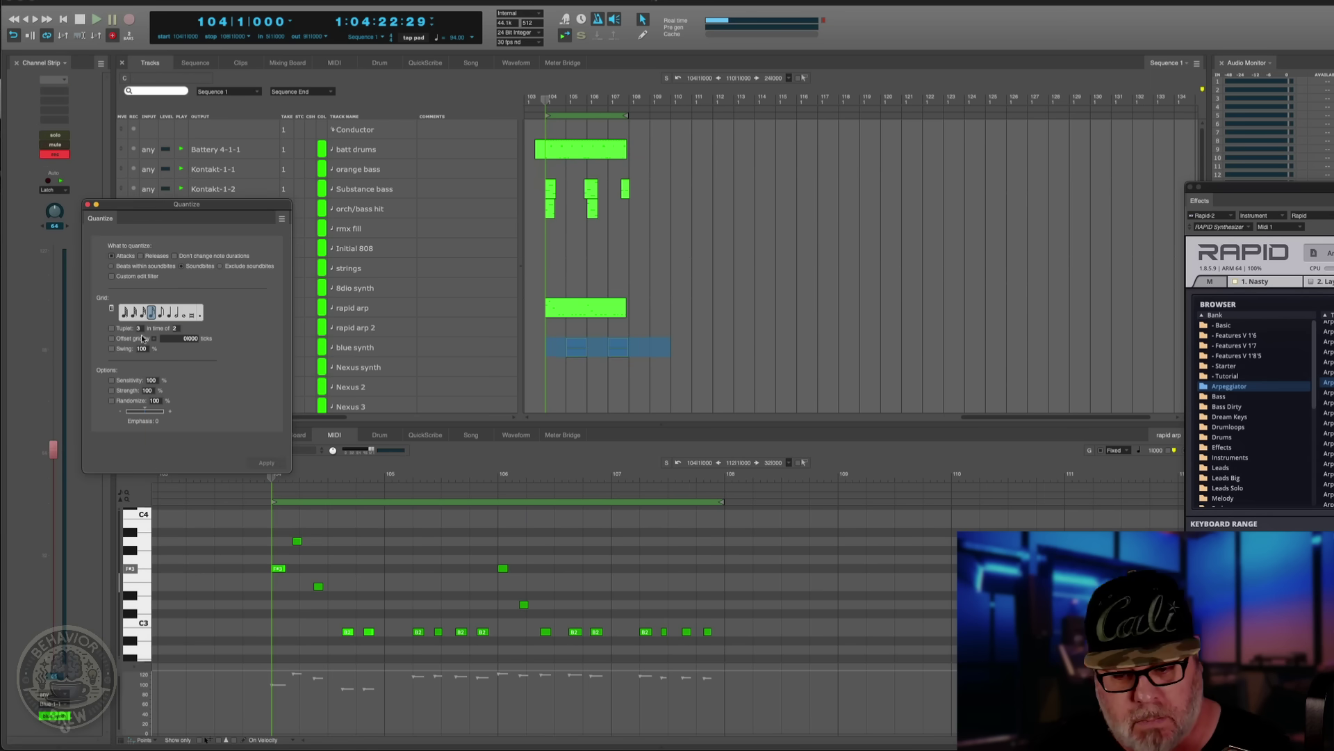
left_click(175, 312)
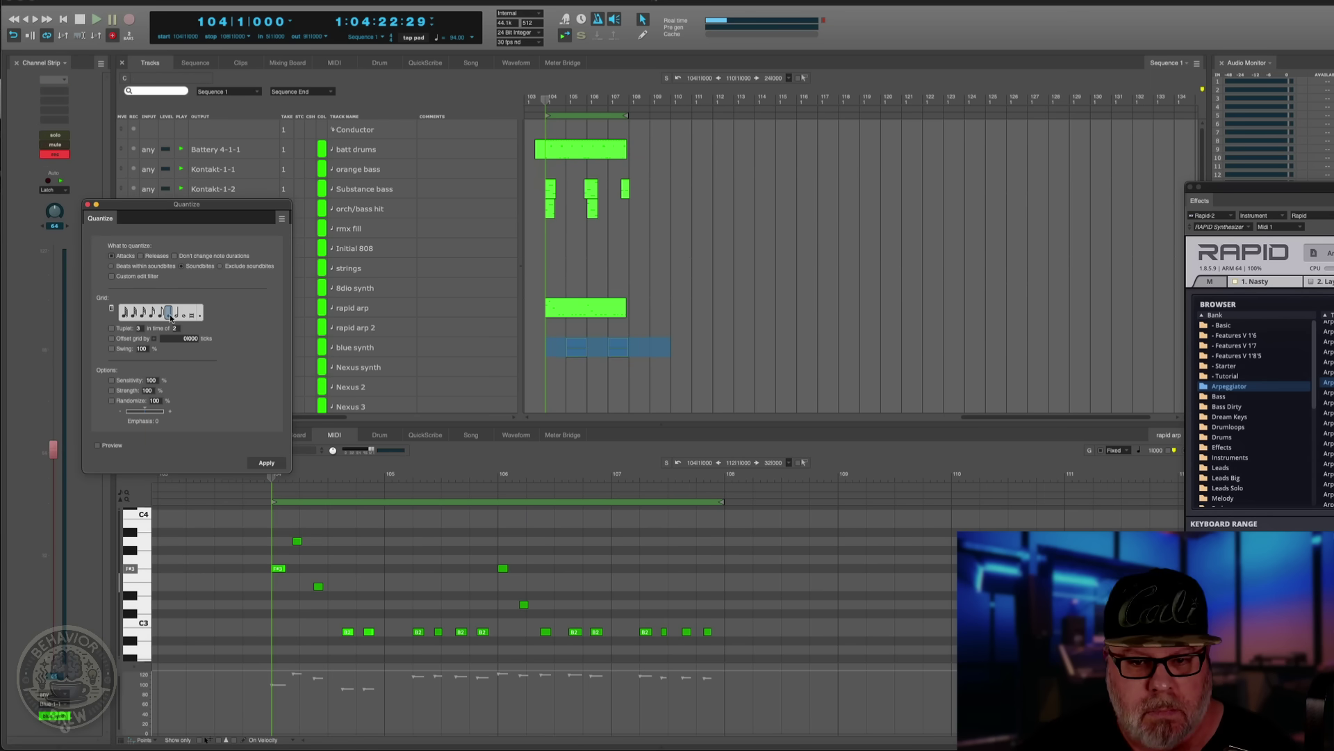
left_click(267, 464)
Play back the loop, lower the Blue-1 fader slightly and stop playback.
key("space")
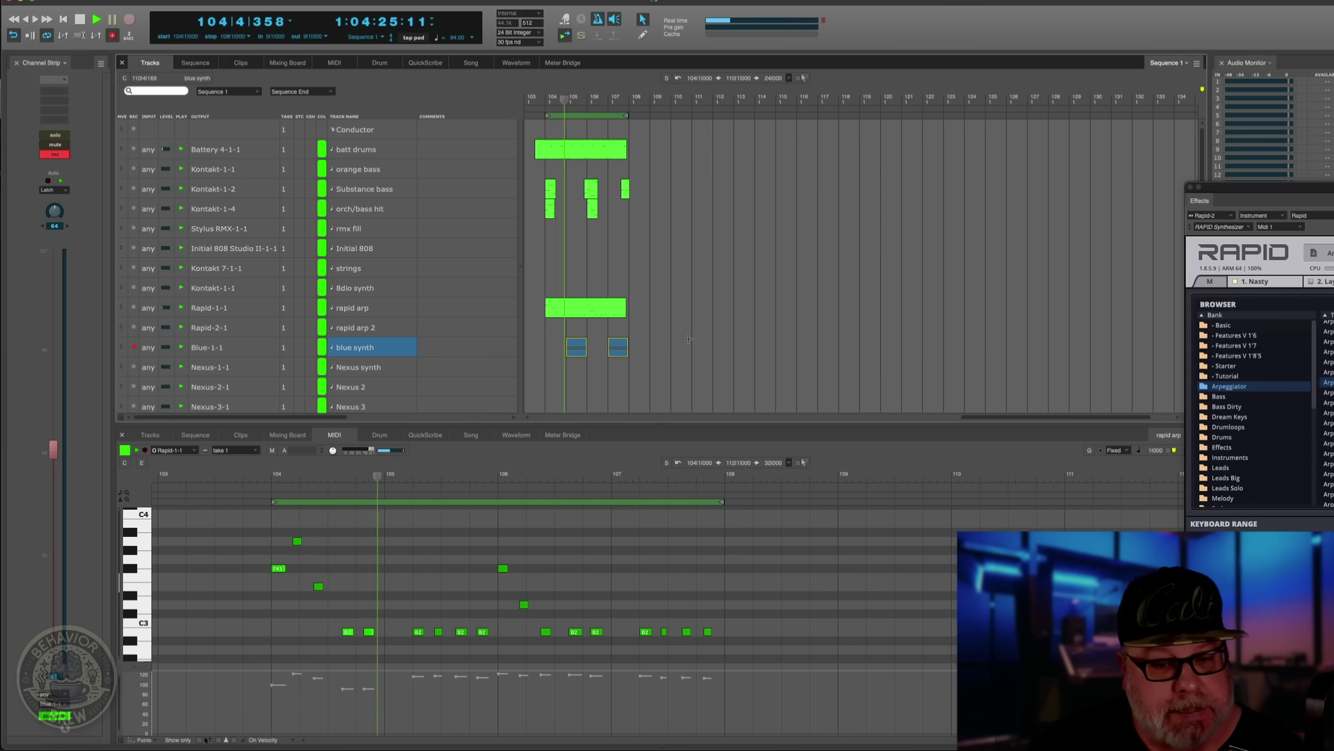
scroll(327, 273, "down", 10)
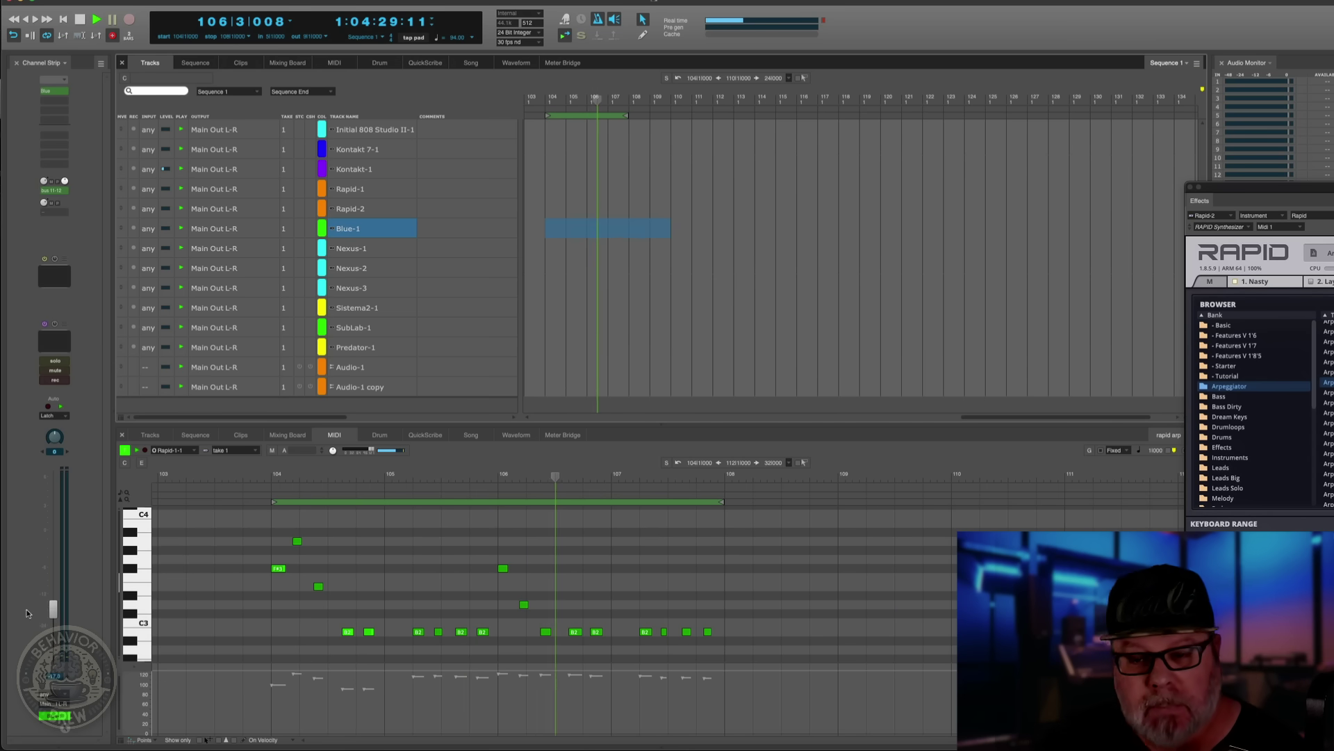
left_click_drag(53, 610, 54, 618)
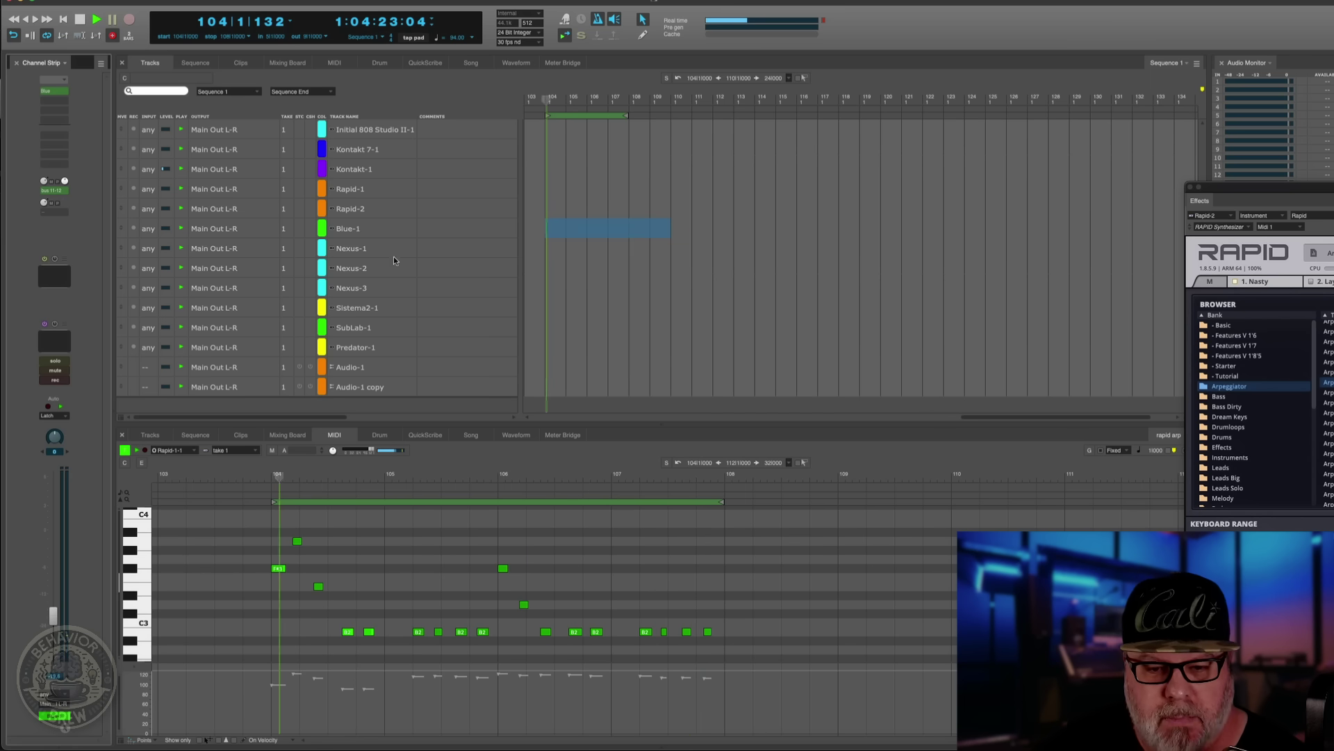
key("space")
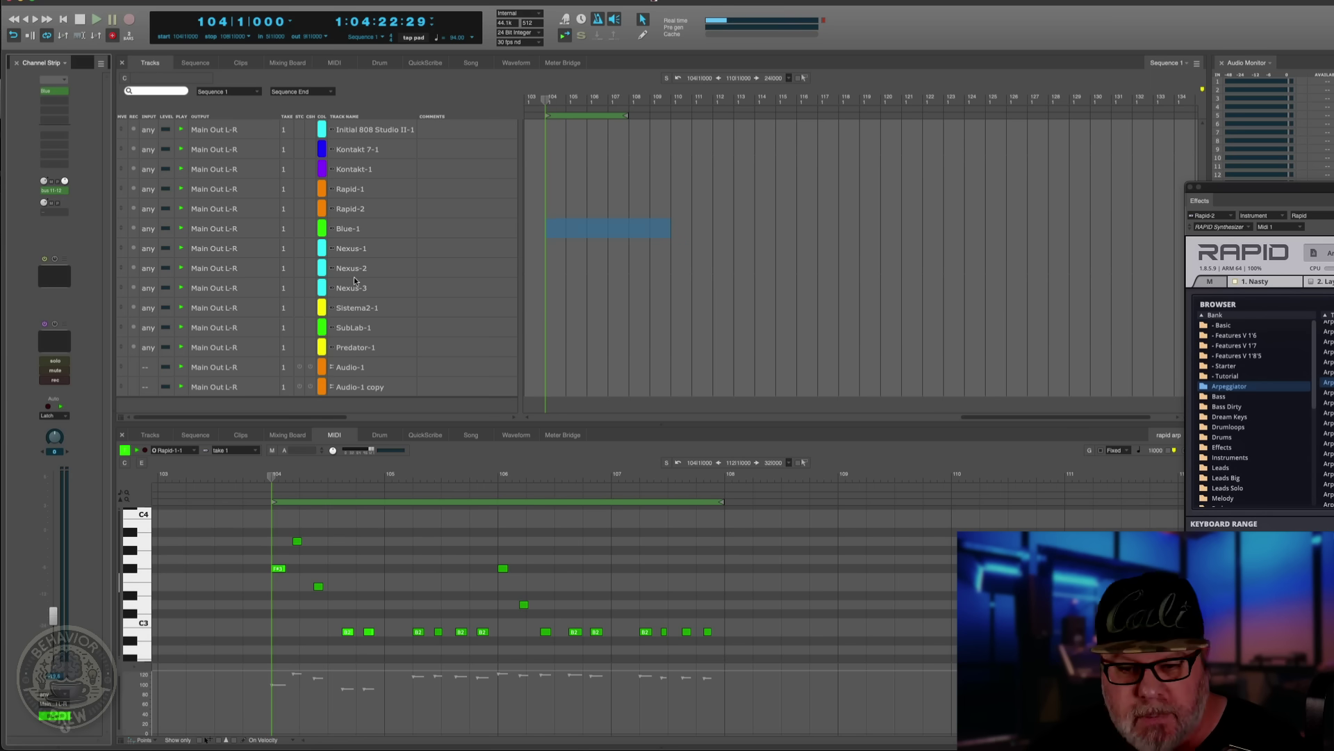
Record-arm the predator synth track and audition its sound along with the loop.
scroll(354, 280, "up", 4)
scroll(359, 280, "up", 1)
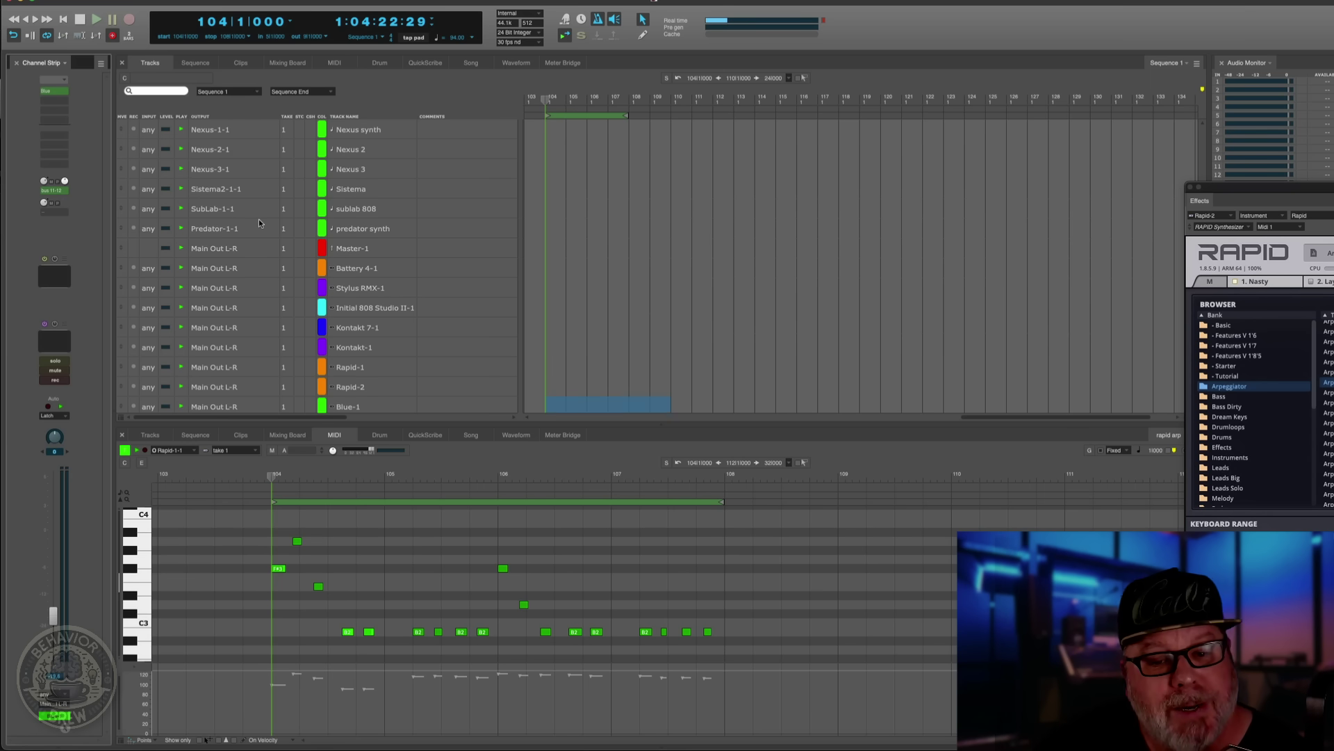
left_click(136, 229)
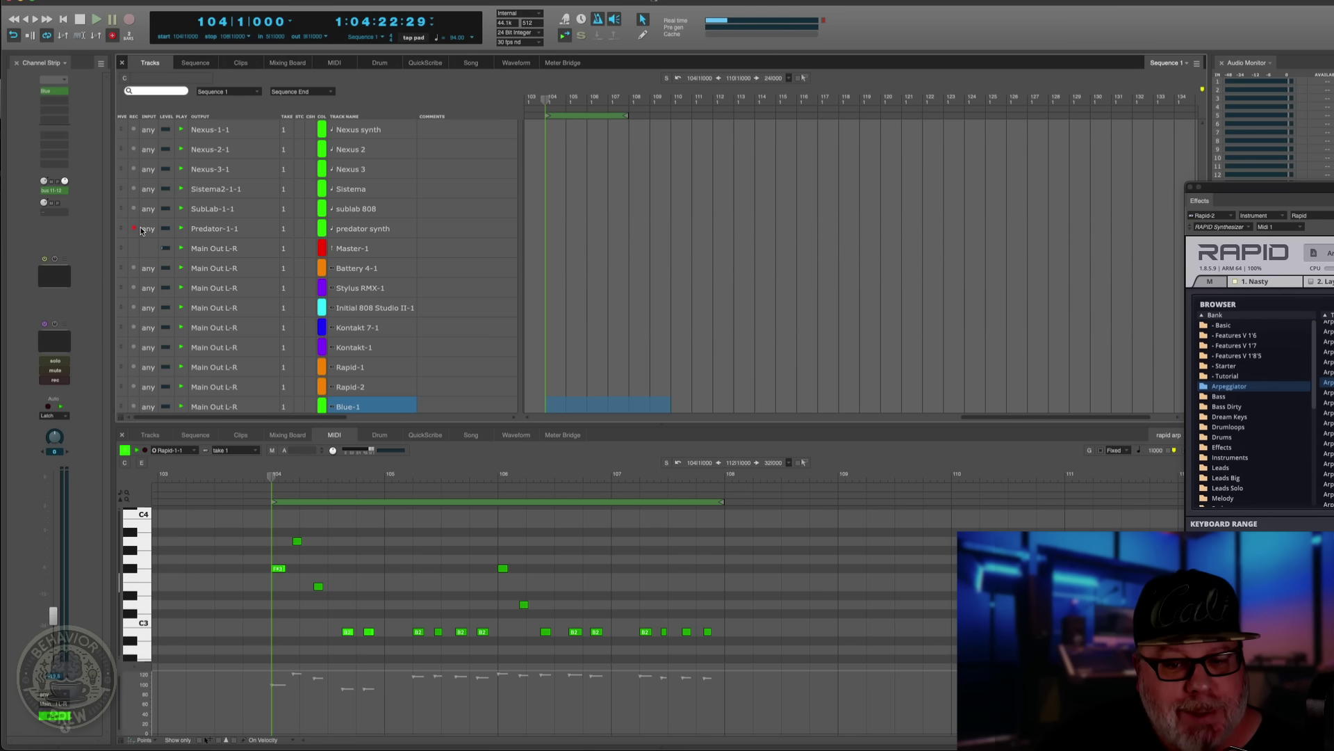
key("space")
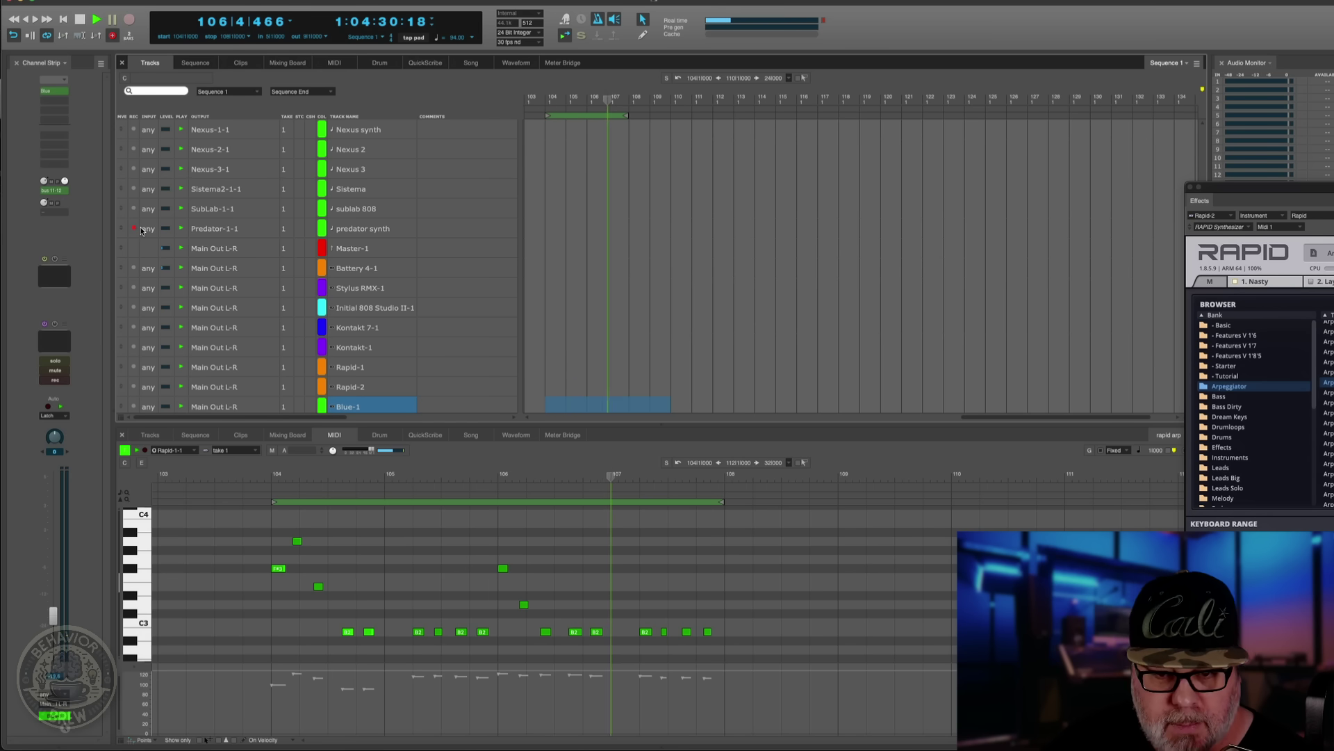
key("space")
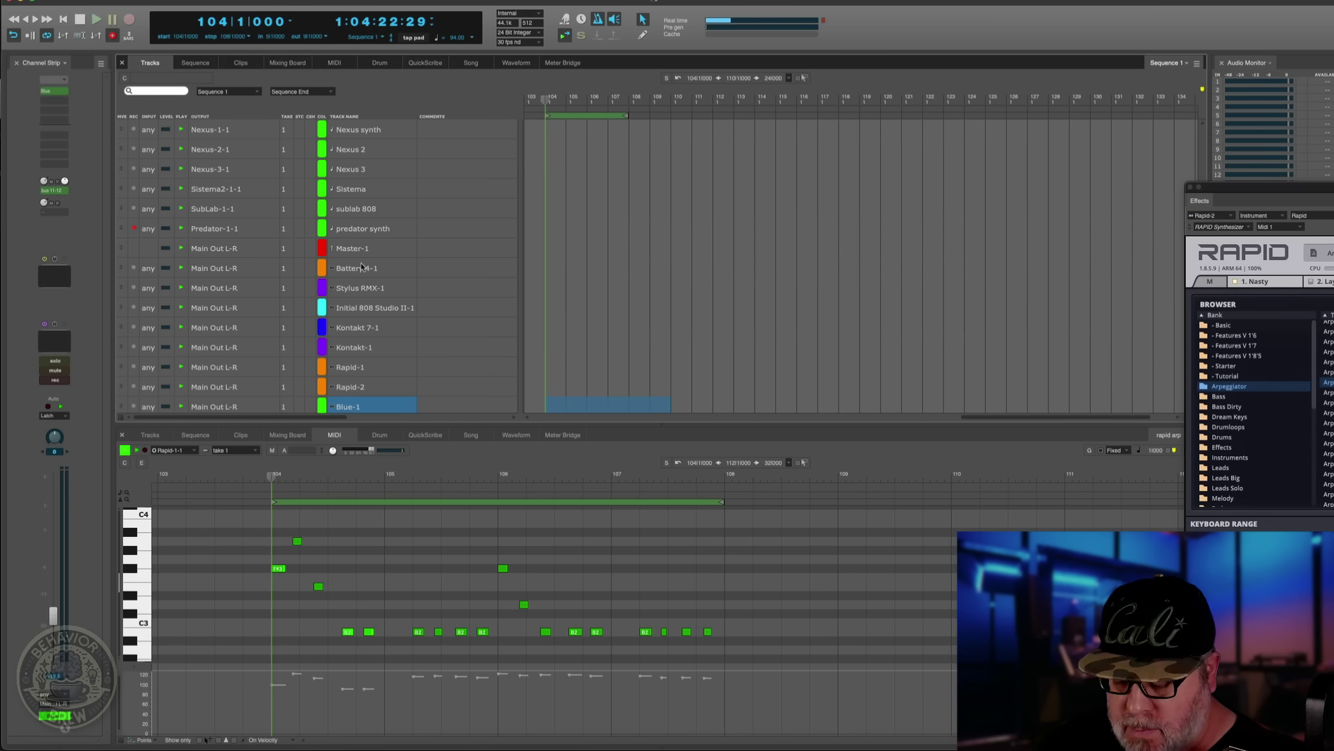
Select the Predator-1 instrument track and lower its volume fader slightly.
scroll(362, 301, "down", 5)
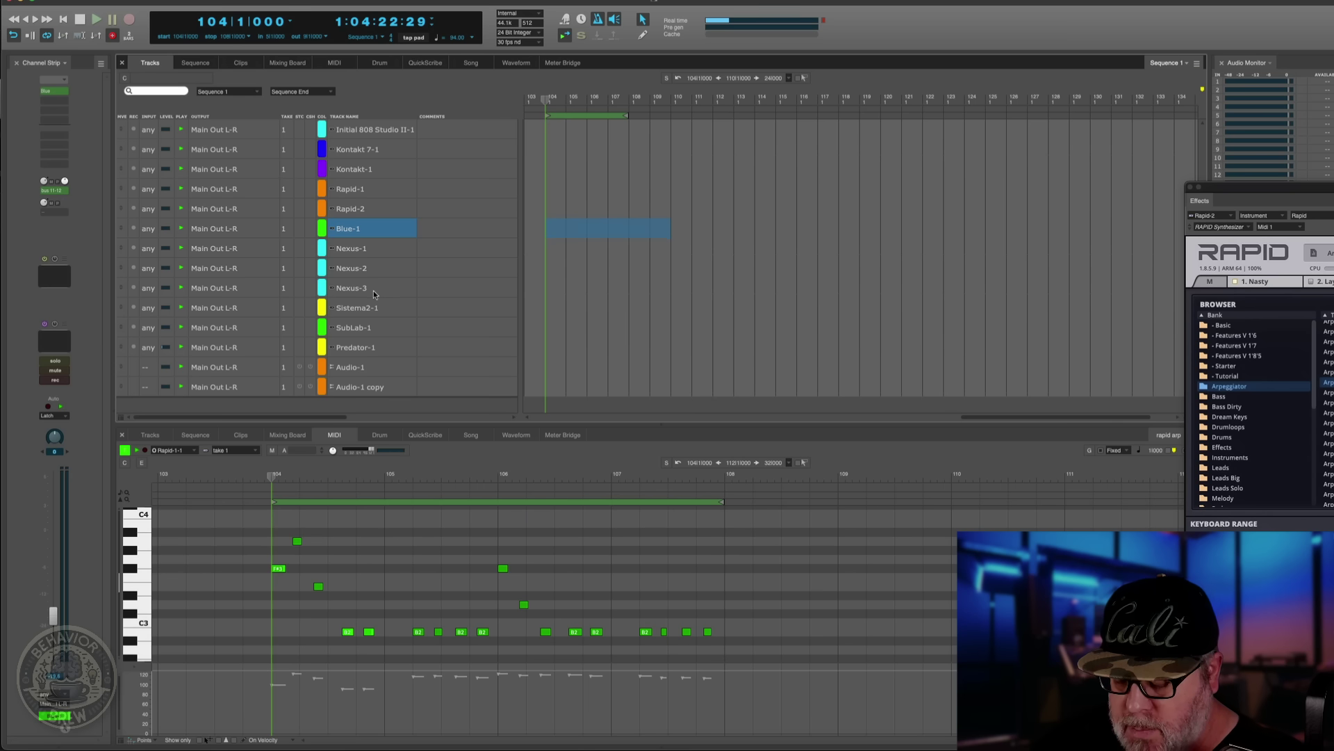
left_click(369, 348)
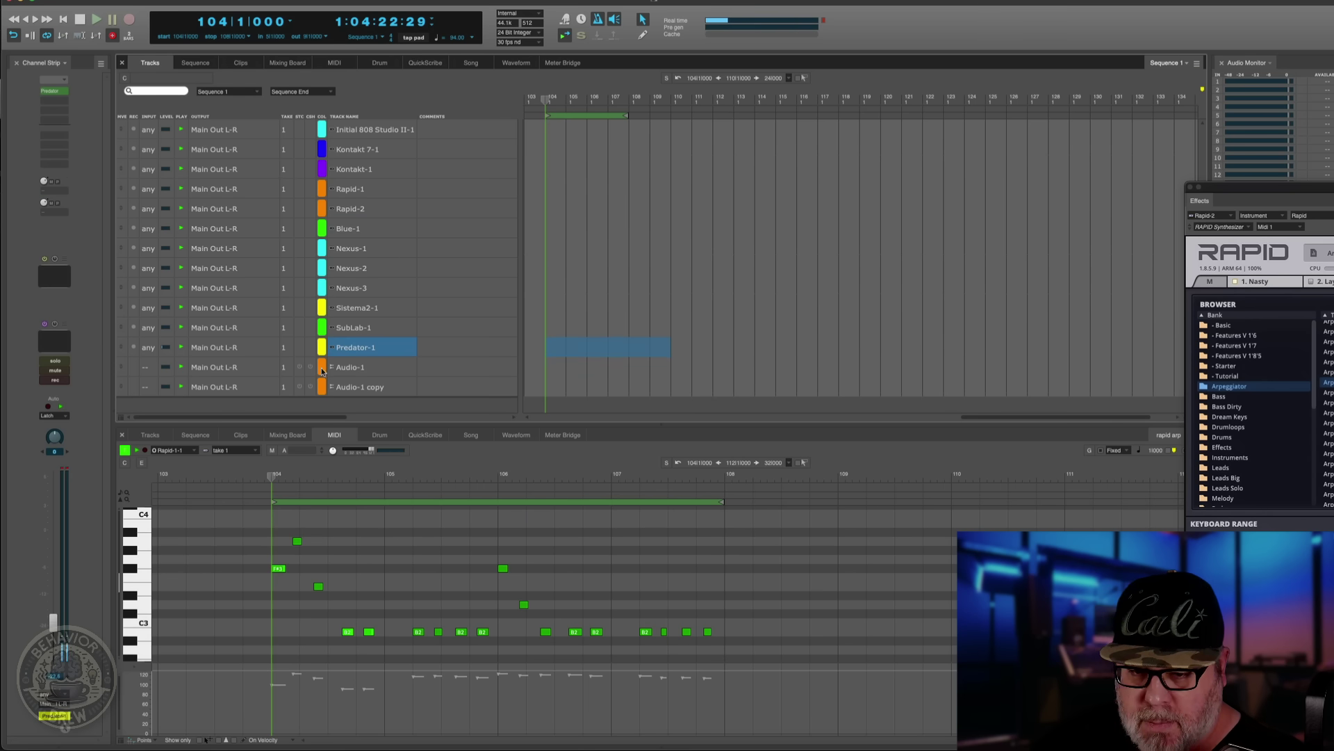
left_click(51, 628)
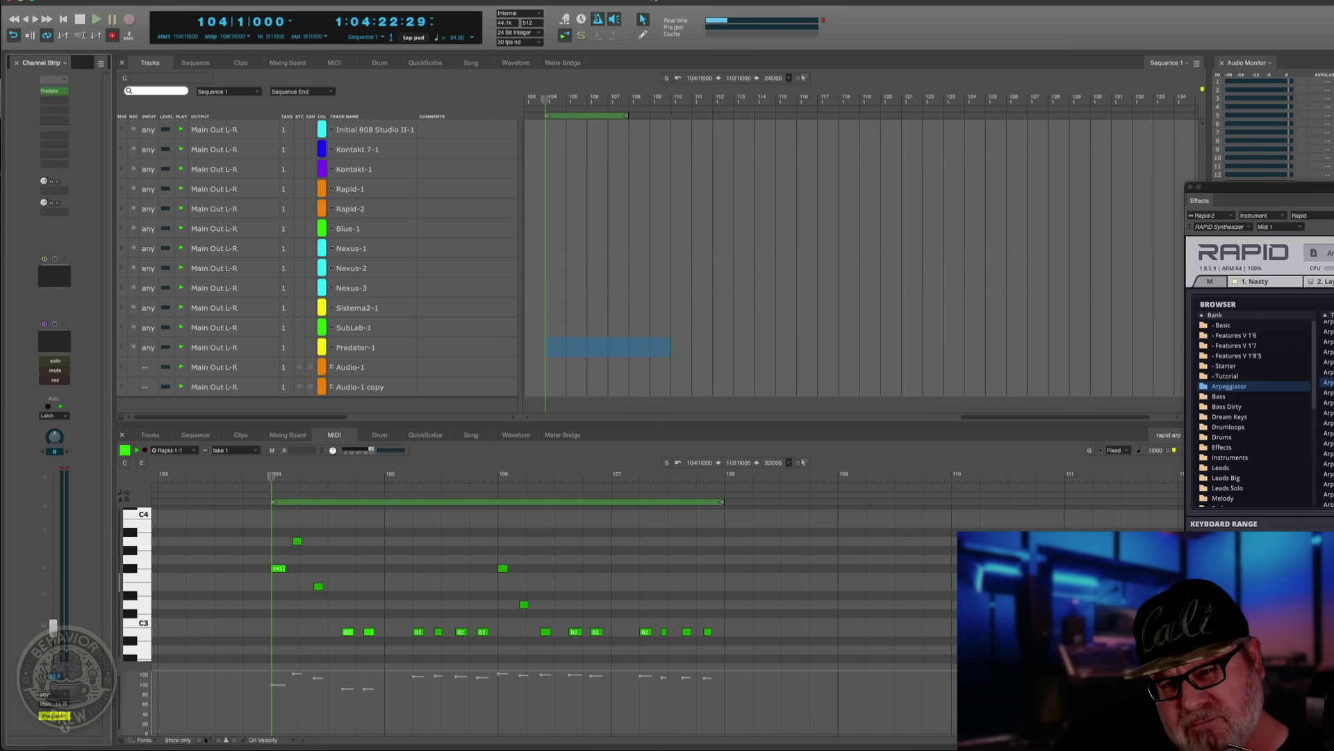
Move the playhead to measure 103, record a first predator synth take over the loop and stop after listening back.
scroll(632, 245, "up", 3)
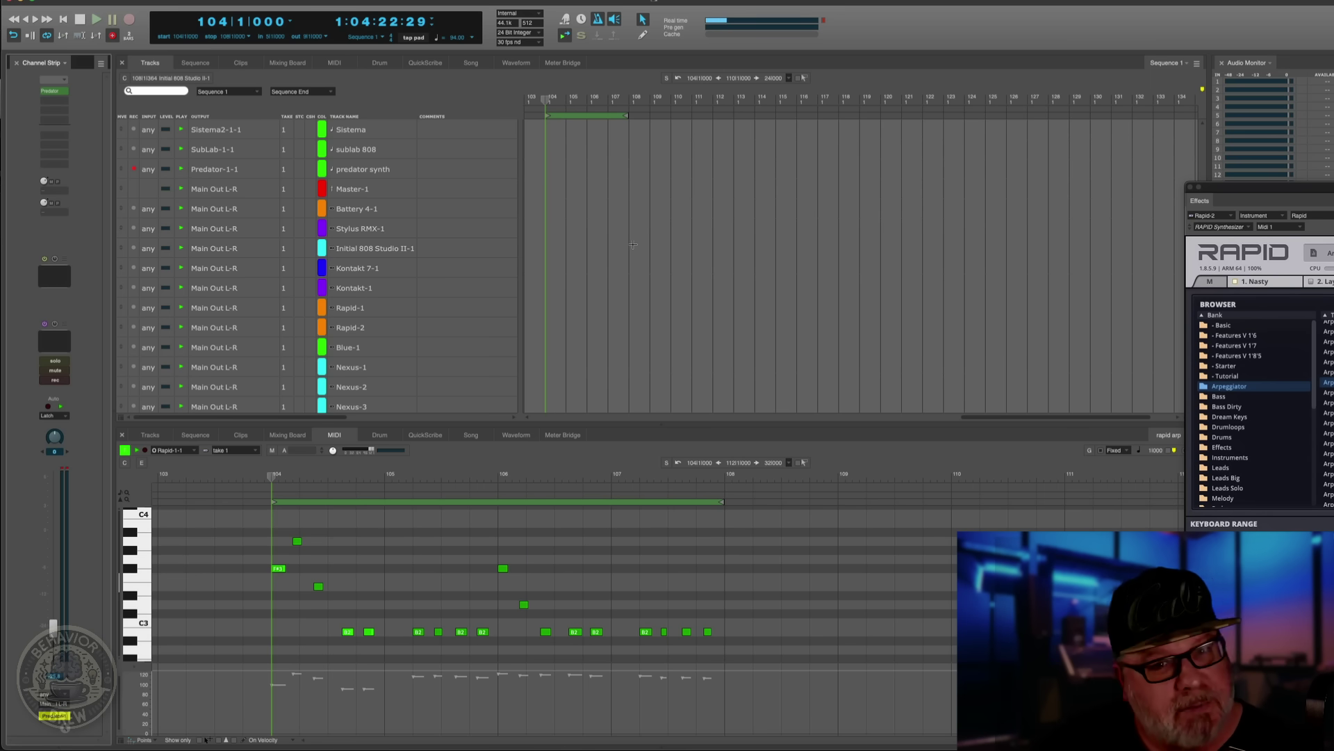
key("KP_Equal")
type("103")
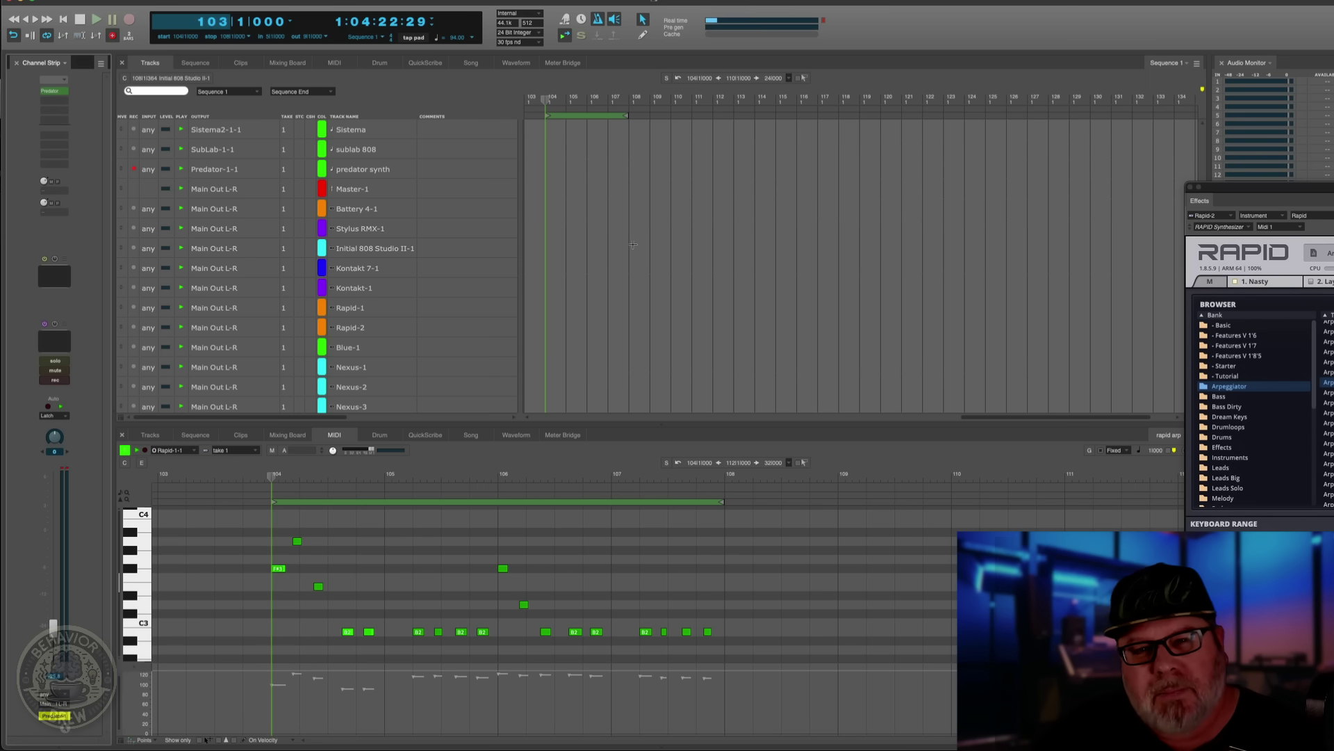
key("Return")
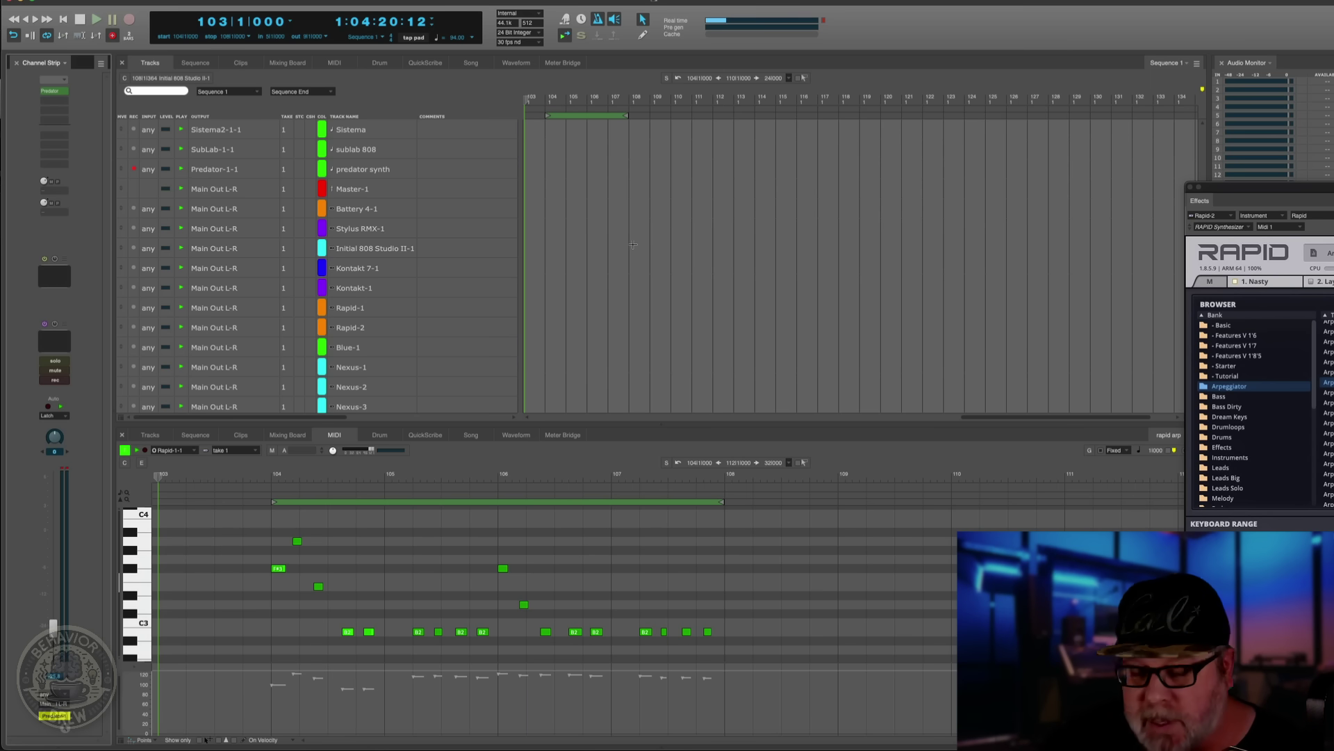
key("KP_3")
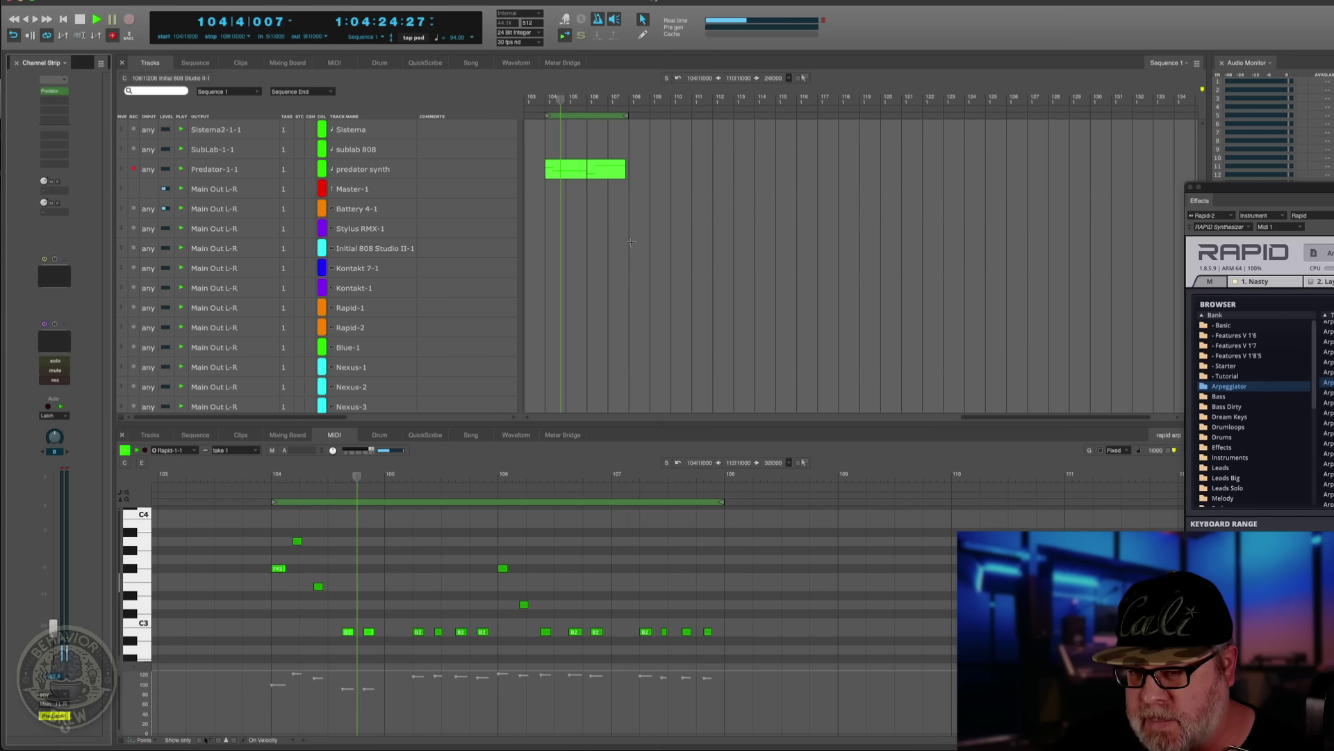
key("space")
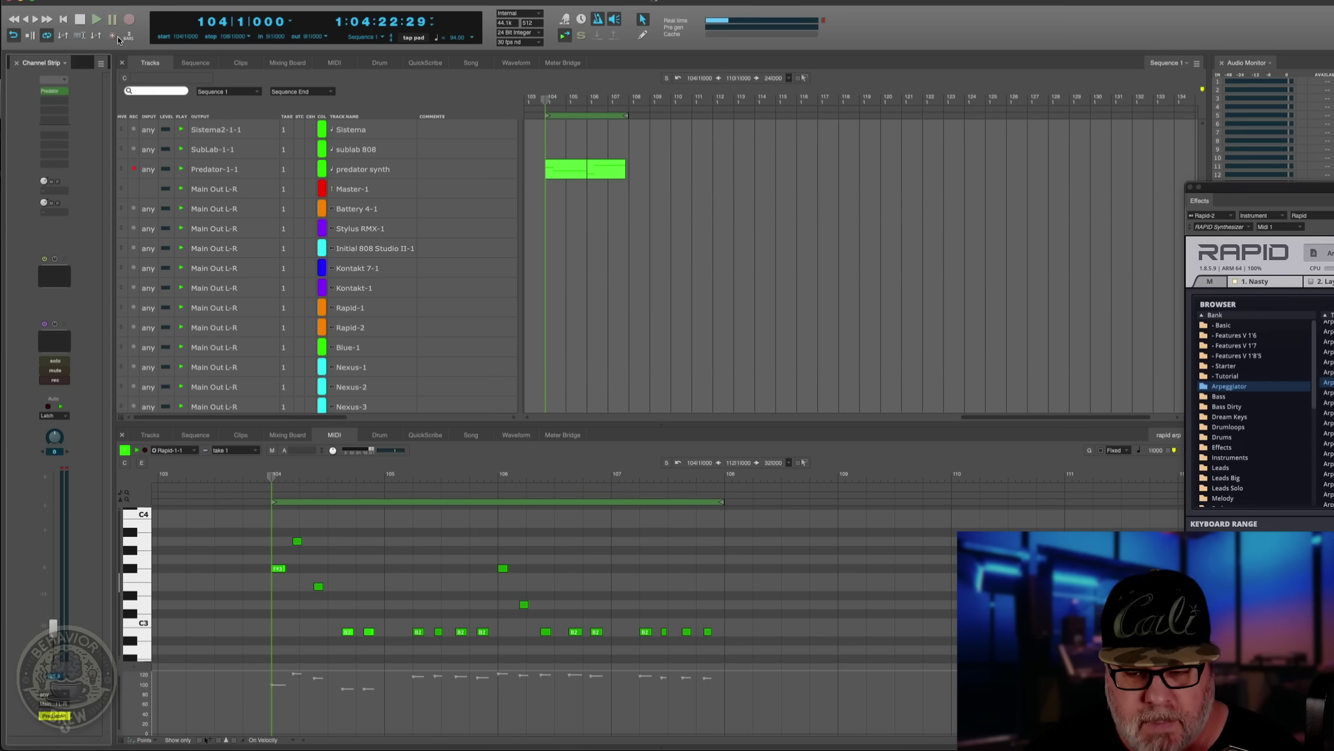
Record a replacement predator synth take over the four-bar loop and stop.
key("Left")
key("KP_3")
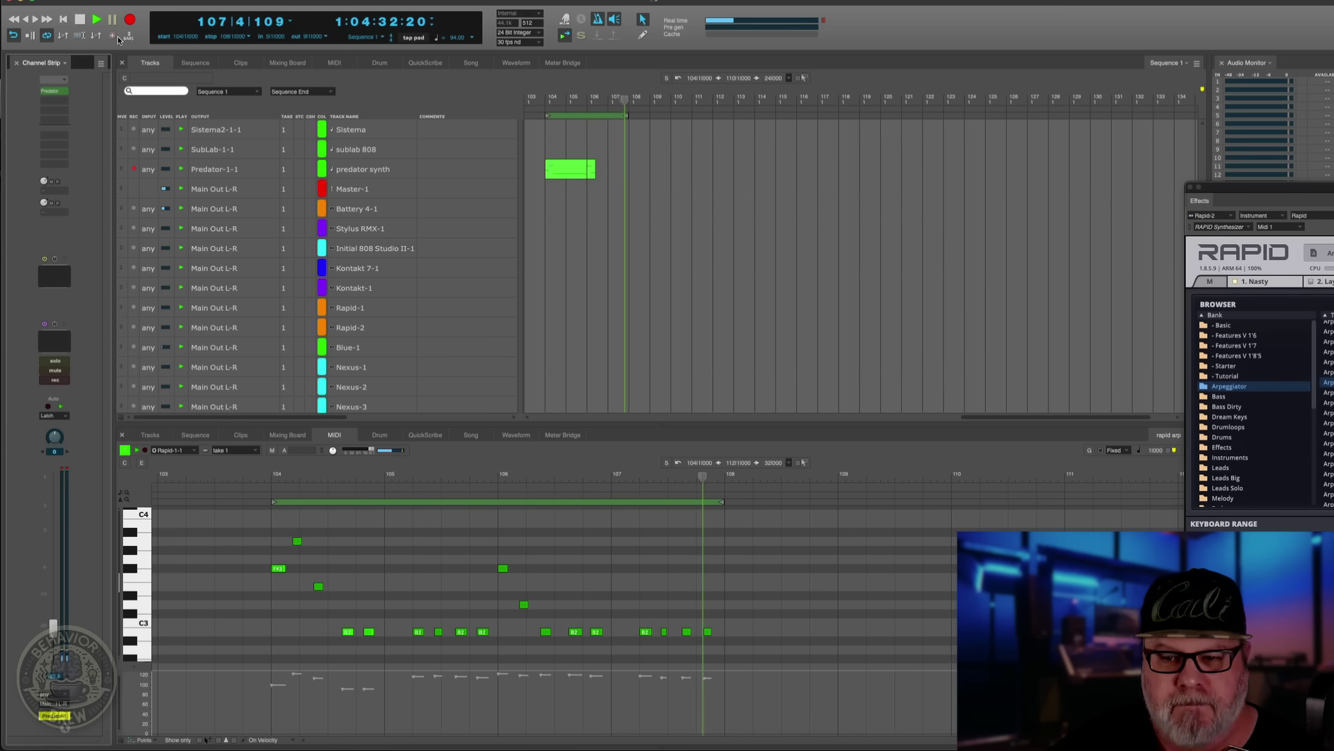
key("space")
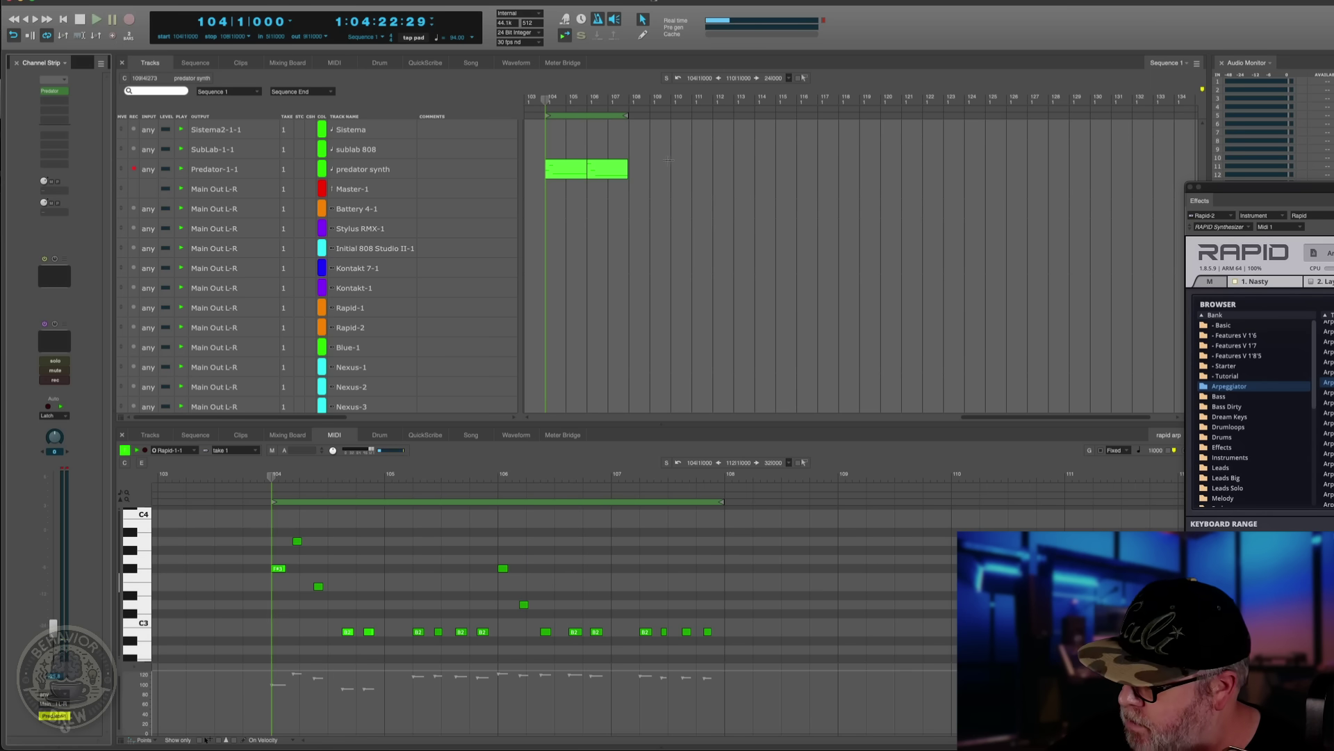
Select all the recorded predator synth notes and quantize them.
left_click_drag(648, 171, 565, 176)
key("alt+0")
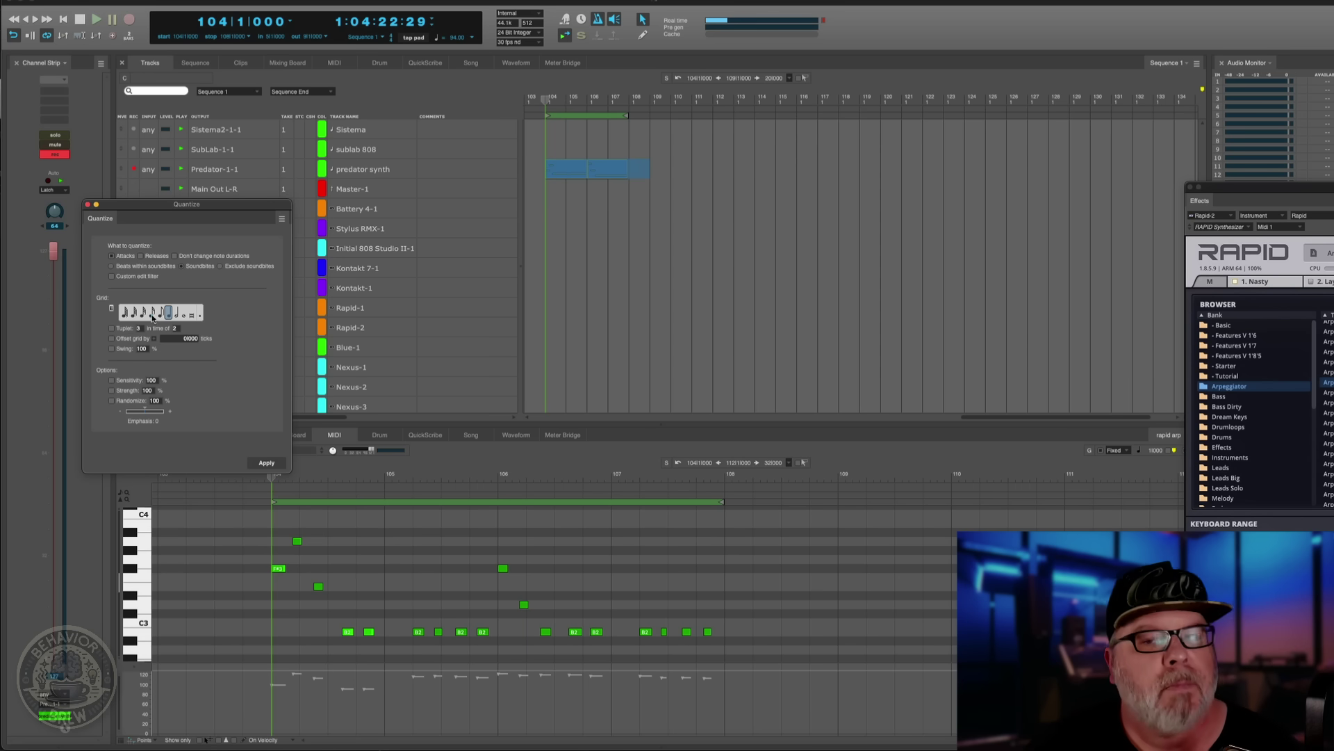
left_click(267, 462)
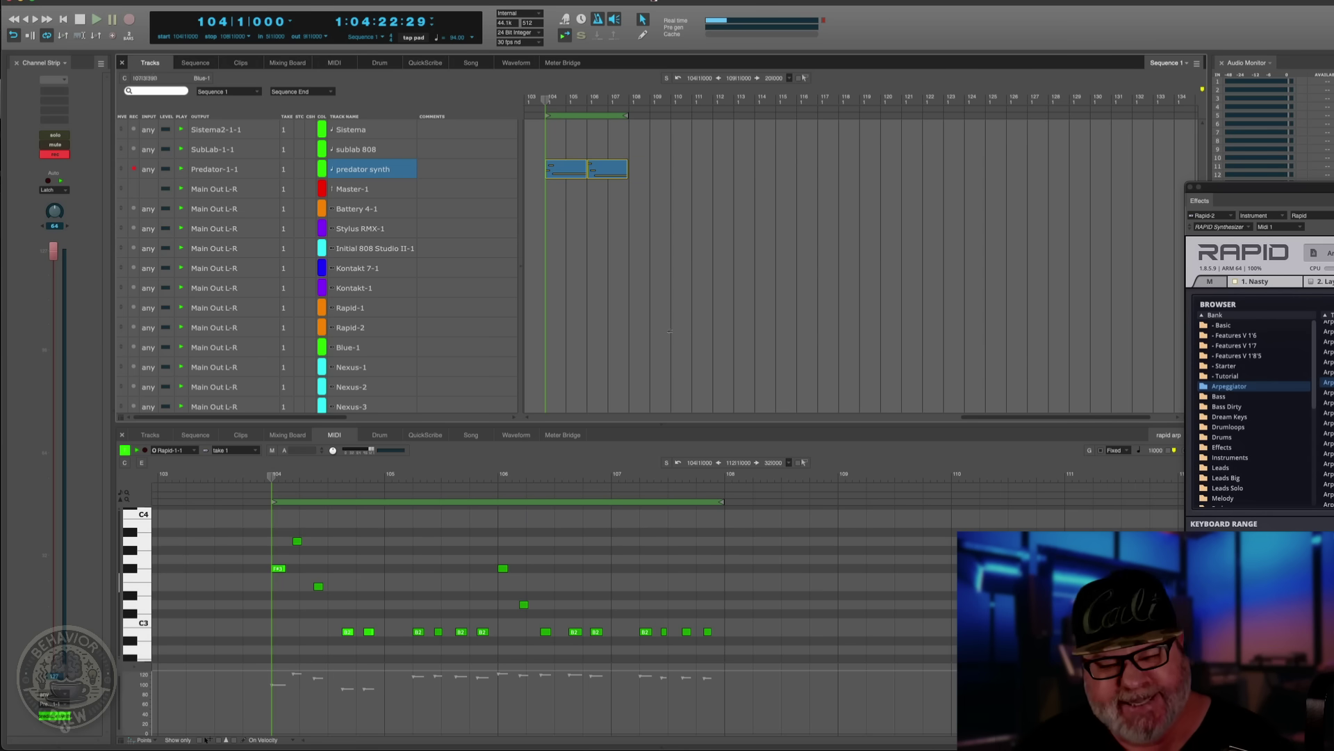
Play back the loop with the quantized predator synth part, stop it and disarm the predator synth track.
key("space")
left_click(719, 305)
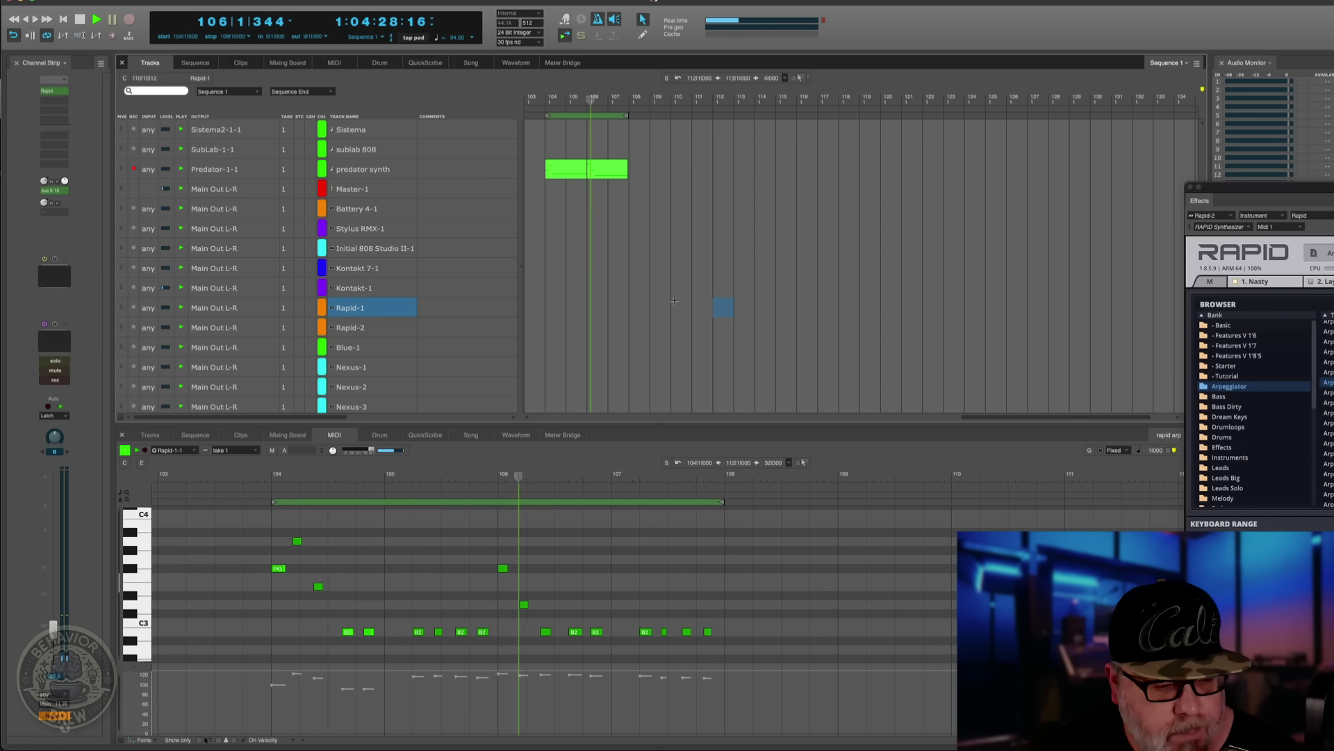
key("space")
left_click(136, 169)
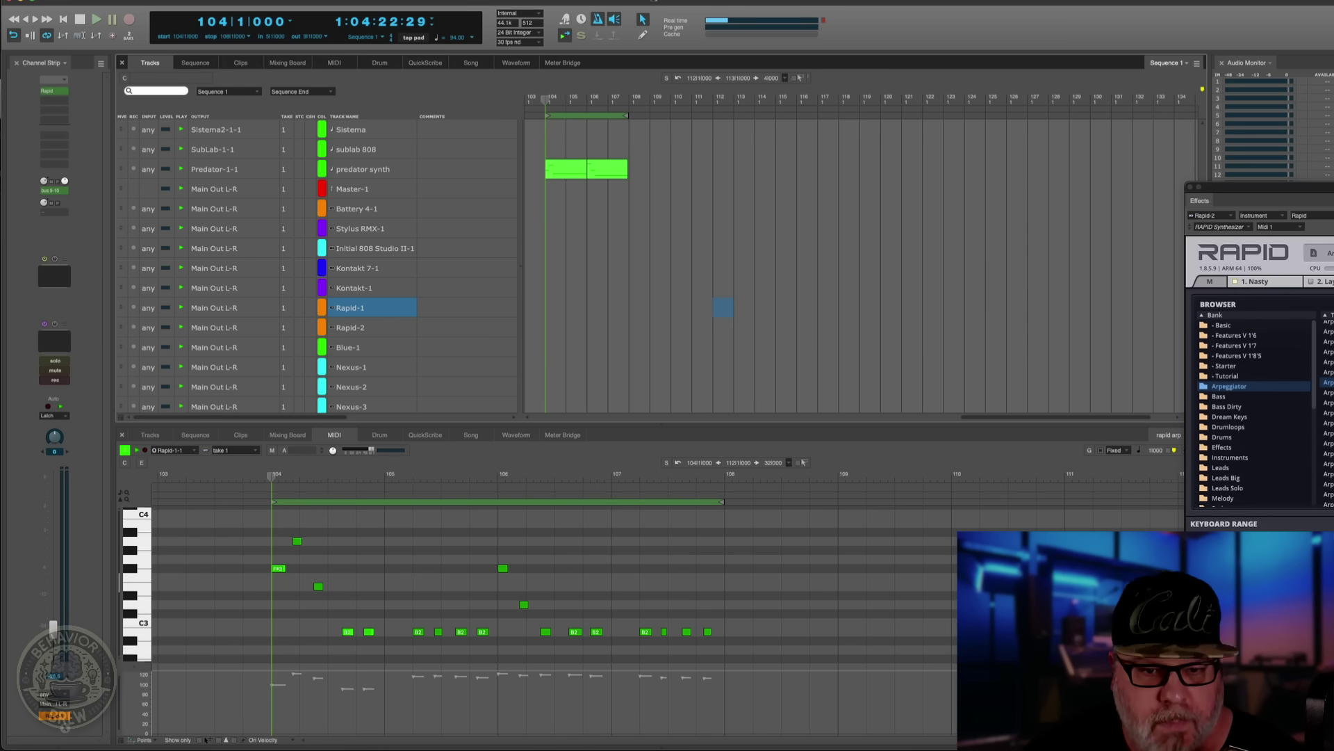
left_click(991, 0)
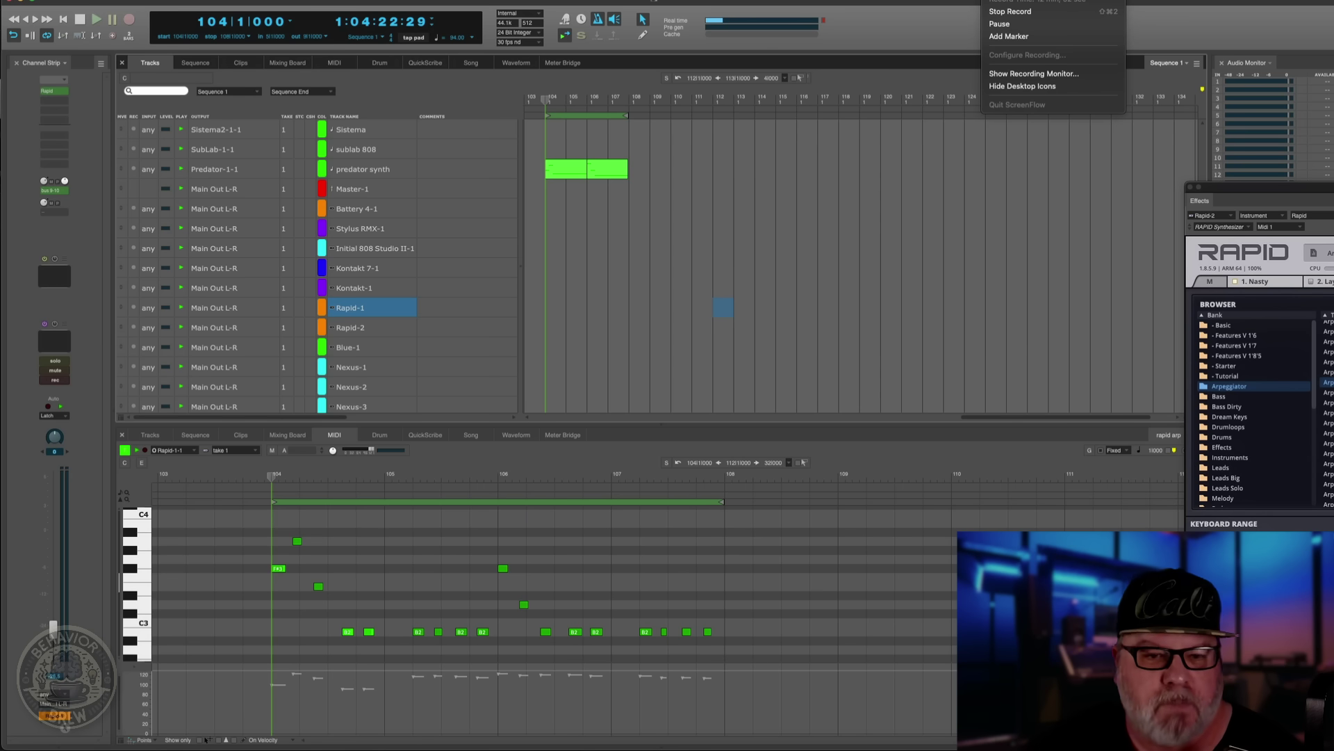
key("Escape")
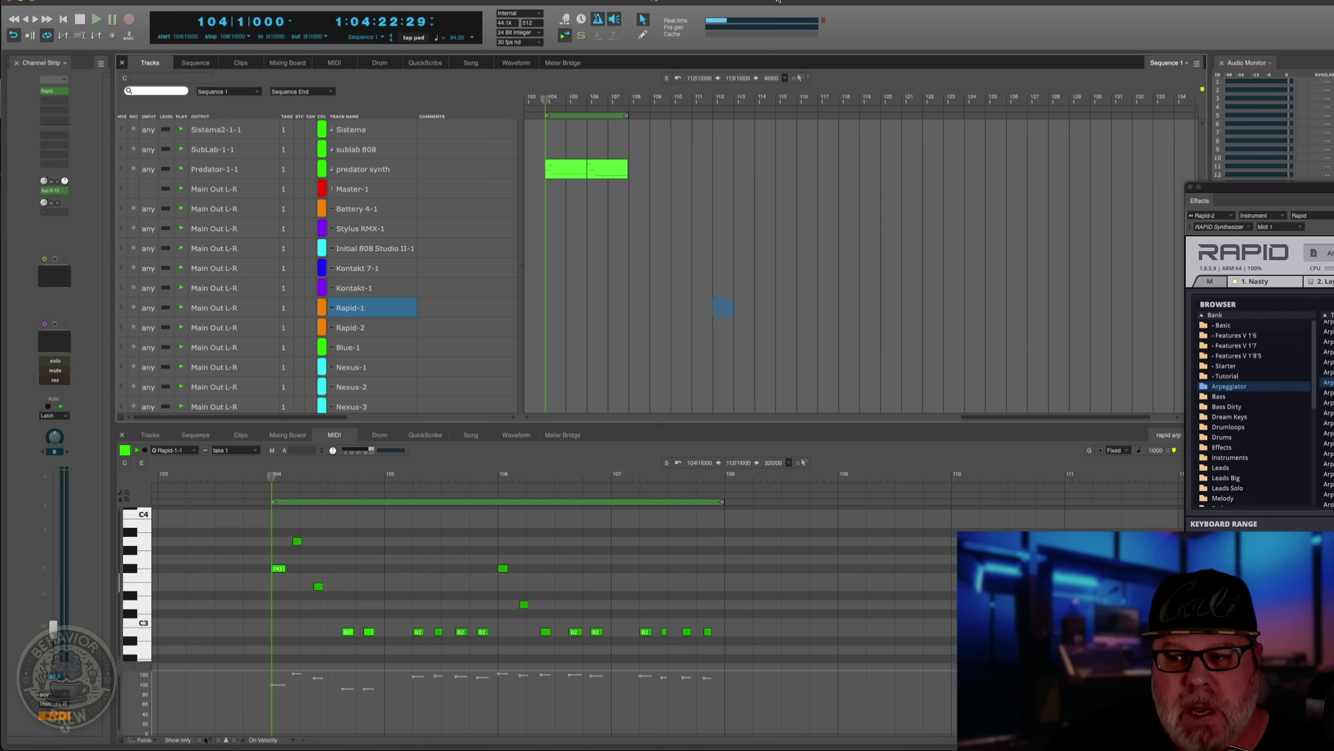